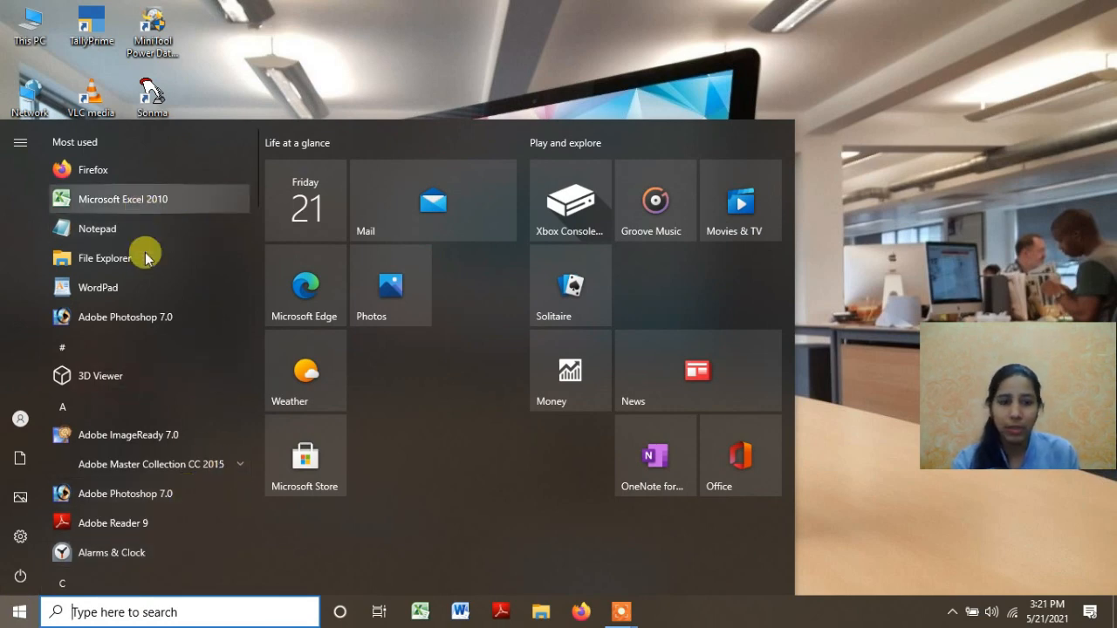
- Launch Microsoft Excel 2010 from the Microsoft Office program group and maximize its window
{"action": "key", "text": "Down"}
{"action": "key", "text": "Down"}
{"action": "key", "text": "Down"}
{"action": "key", "text": "Down"}
{"action": "key", "text": "Down"}
{"action": "key", "text": "Down"}
{"action": "key", "text": "Down"}
{"action": "key", "text": "Down"}
{"action": "key", "text": "Down"}
{"action": "key", "text": "Down"}
{"action": "key", "text": "Down"}
{"action": "key", "text": "Down"}
{"action": "key", "text": "Down"}
{"action": "key", "text": "Down"}
{"action": "key", "text": "Down"}
{"action": "key", "text": "Down"}
{"action": "key", "text": "Down"}
{"action": "key", "text": "Down"}
{"action": "key", "text": "Down"}
{"action": "key", "text": "Down"}
{"action": "key", "text": "Down"}
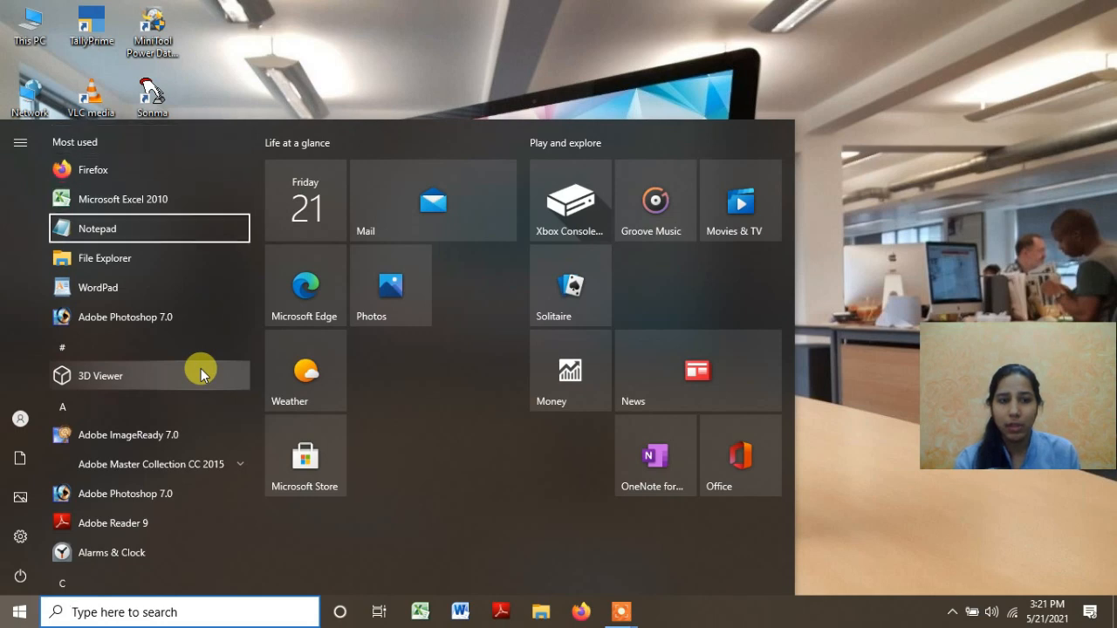
{"action": "key", "text": "Down"}
{"action": "key", "text": "Down"}
{"action": "key", "text": "Down"}
{"action": "key", "text": "Down"}
{"action": "key", "text": "Down"}
{"action": "key", "text": "Down"}
{"action": "key", "text": "Down"}
{"action": "key", "text": "Down"}
{"action": "key", "text": "Down"}
{"action": "key", "text": "Down"}
{"action": "key", "text": "Down"}
{"action": "key", "text": "Down"}
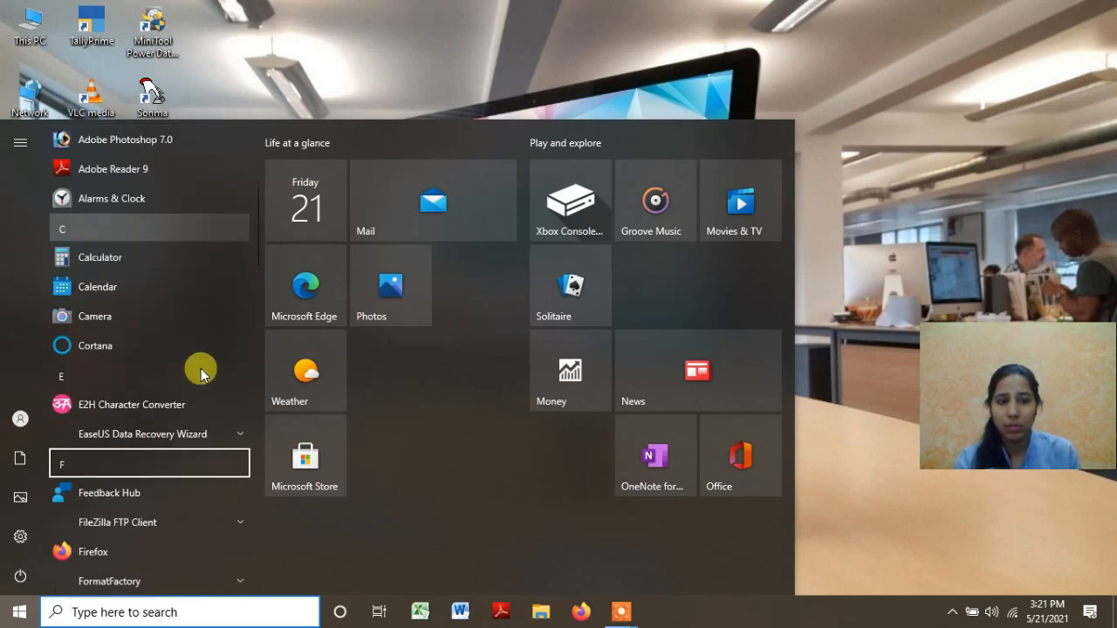
{"action": "key", "text": "Down"}
{"action": "key", "text": "Down"}
{"action": "key", "text": "Down"}
{"action": "key", "text": "Down"}
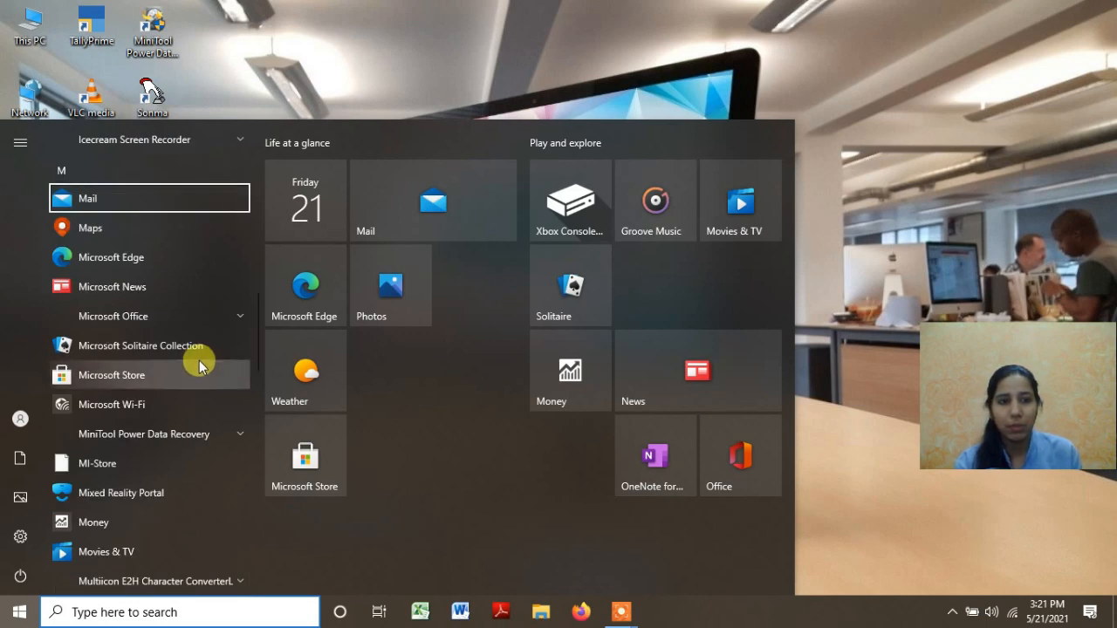
{"action": "left_click", "coordinate": [183, 330]}
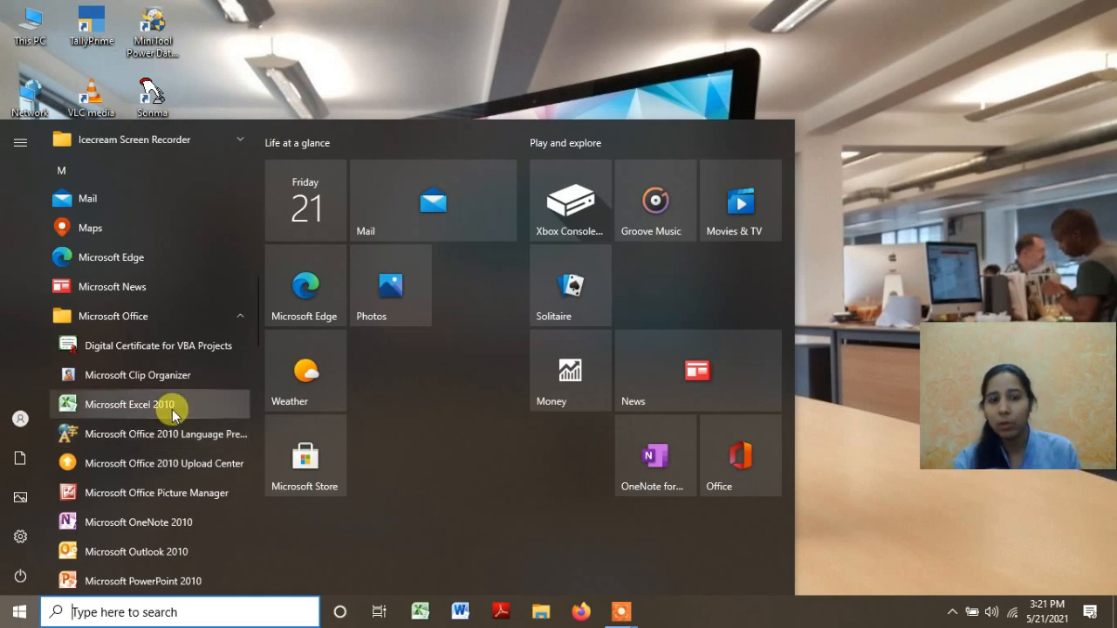
{"action": "left_click", "coordinate": [172, 407]}
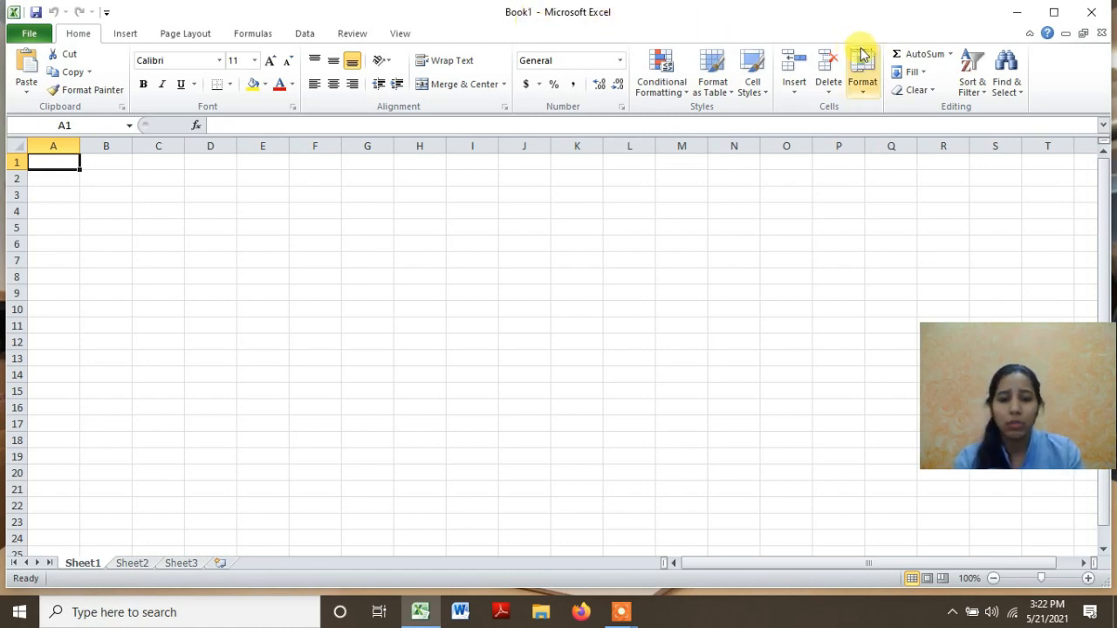
{"action": "left_click", "coordinate": [1058, 12]}
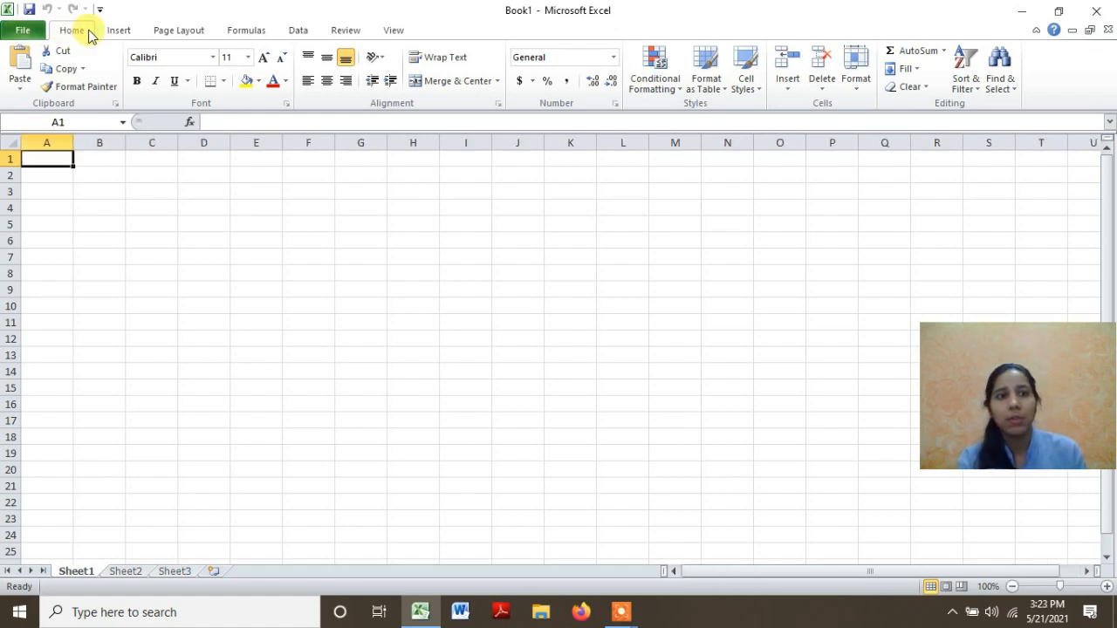
- Examine the Excel window's control options, including Restore, Minimize and Close, and select cell F4
{"action": "scroll", "coordinate": [263, 6], "scroll_direction": "right", "scroll_amount": 1}
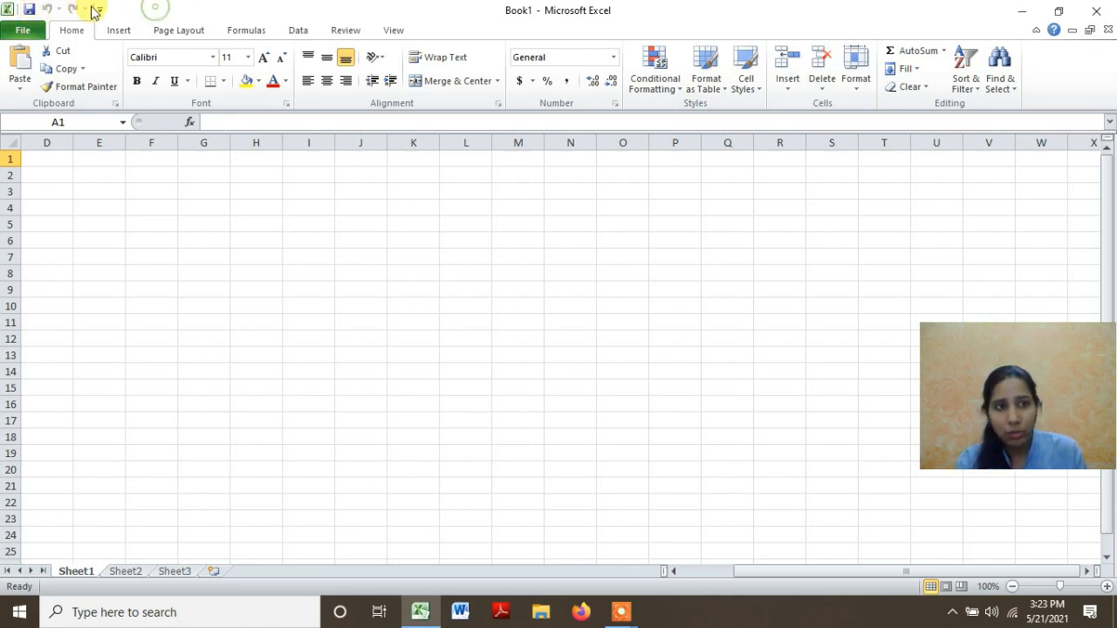
{"action": "left_click", "coordinate": [8, 16]}
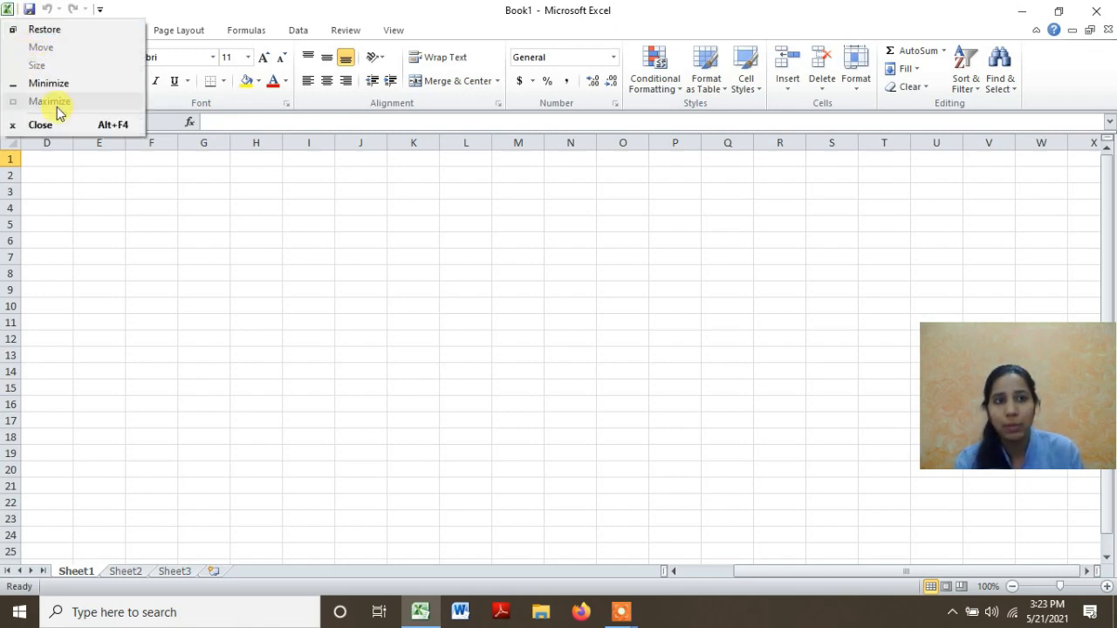
{"action": "left_click", "coordinate": [135, 206]}
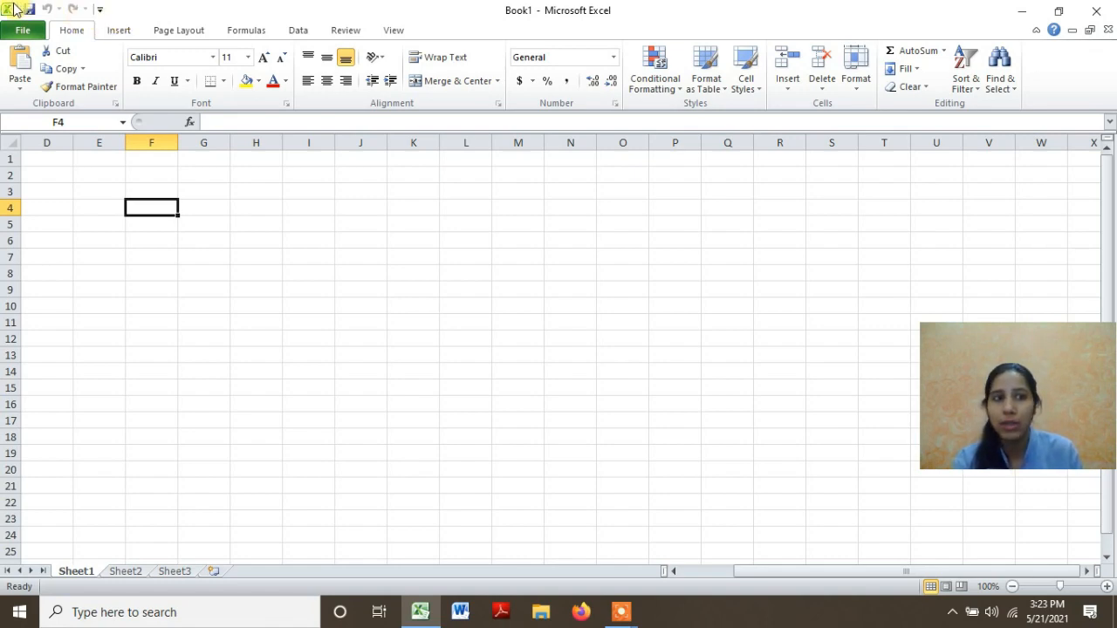
{"action": "scroll", "coordinate": [45, 13], "scroll_direction": "right", "scroll_amount": 2}
{"action": "scroll", "coordinate": [46, 12], "scroll_direction": "right", "scroll_amount": 2}
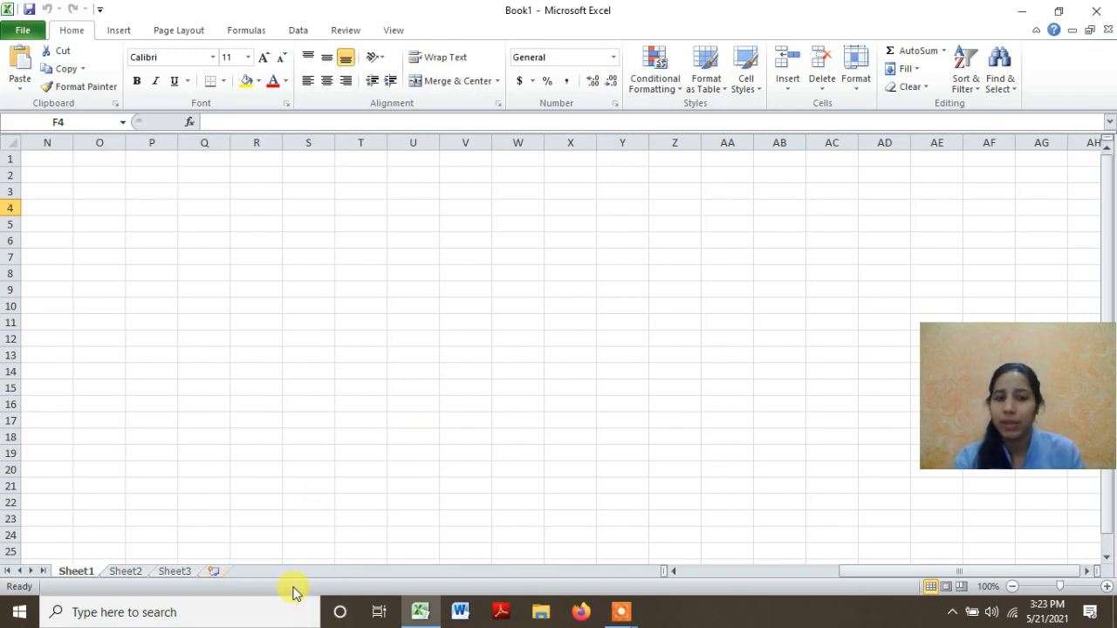
{"action": "scroll", "coordinate": [374, 270], "scroll_direction": "left", "scroll_amount": 1}
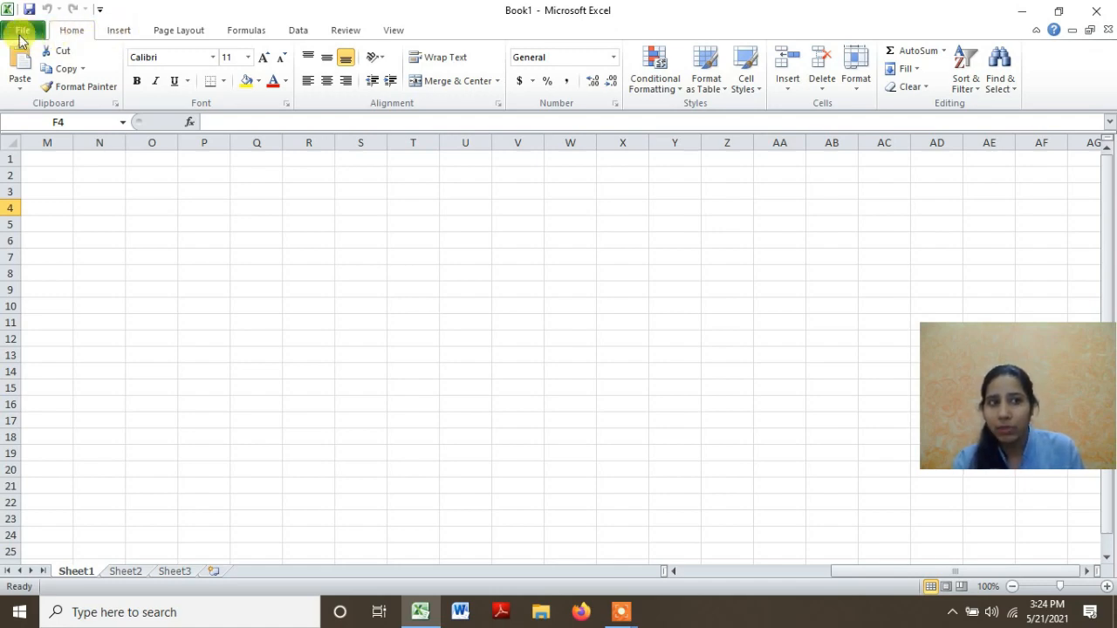
- Review the Insert commands, the recent workbooks list, and the Page Layout and Home command groups
{"action": "left_click", "coordinate": [113, 31]}
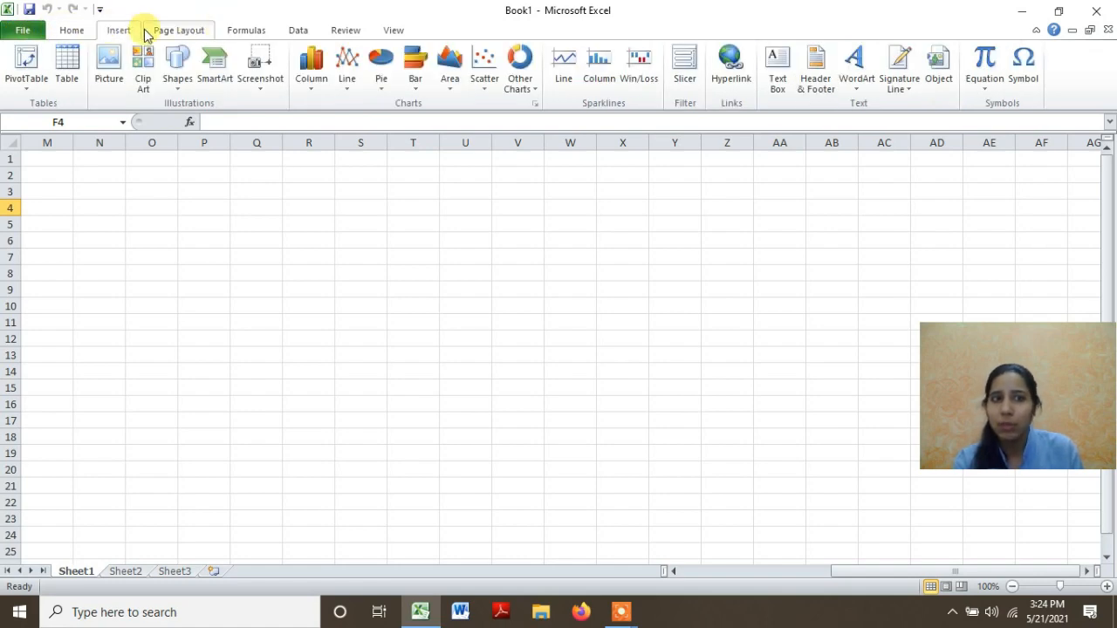
{"action": "left_click", "coordinate": [5, 33]}
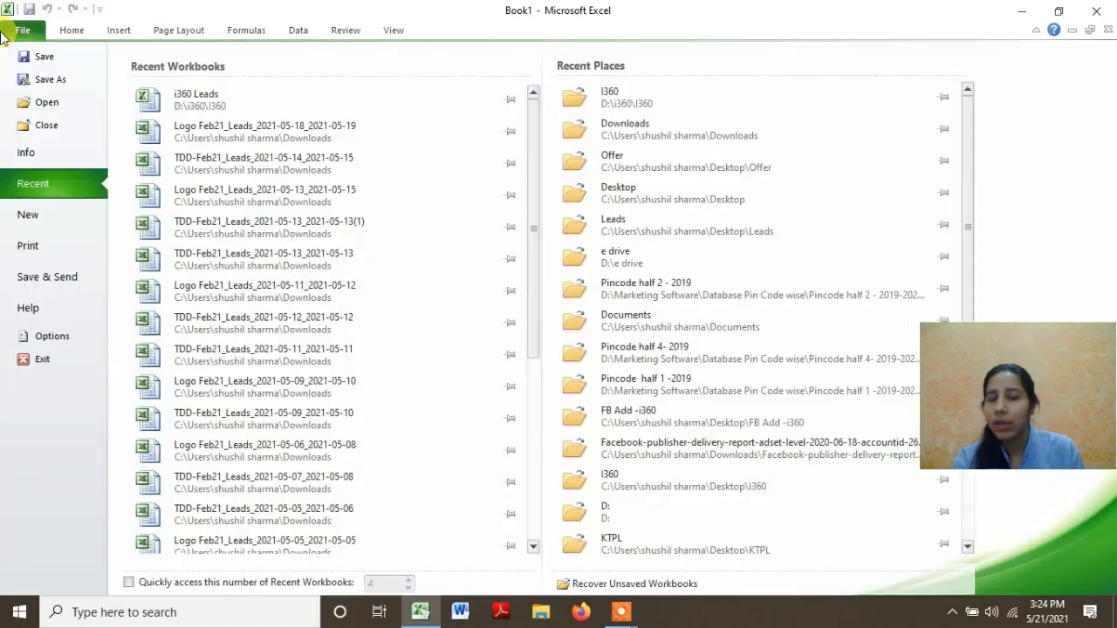
{"action": "left_click", "coordinate": [5, 33]}
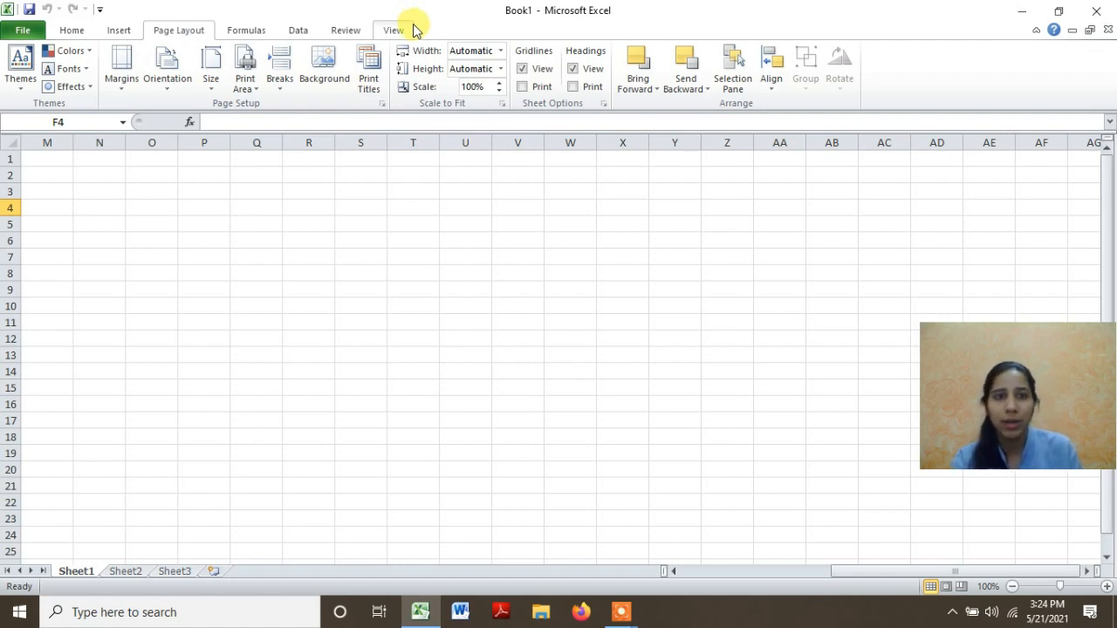
{"action": "left_click", "coordinate": [71, 32]}
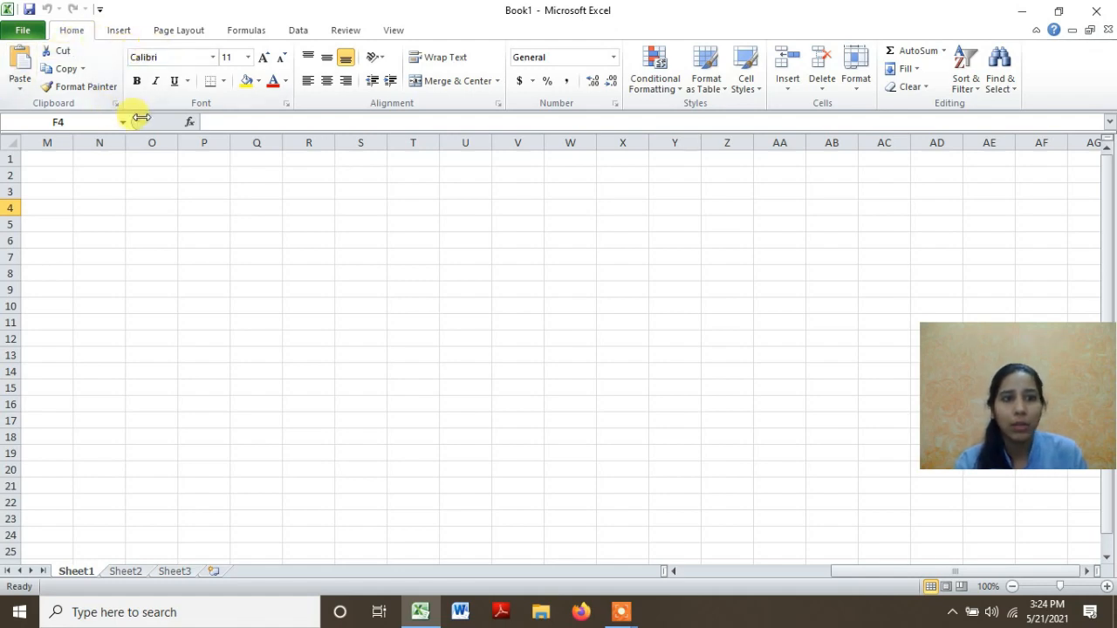
{"action": "scroll", "coordinate": [41, 101], "scroll_direction": "right", "scroll_amount": 2}
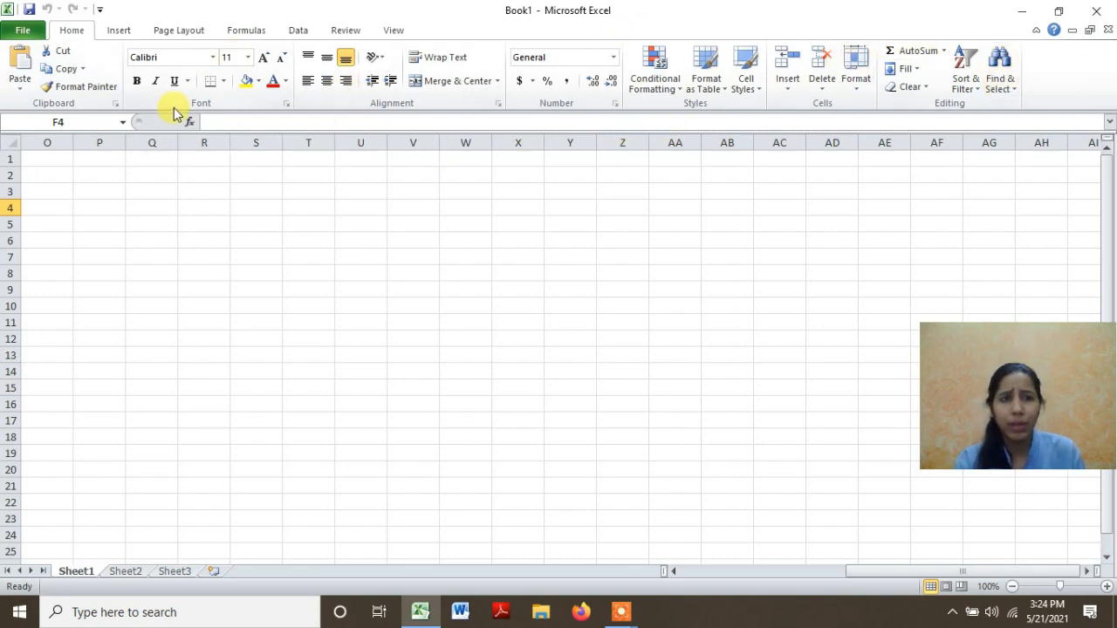
- Collapse the ribbon to its tab names and expand it again, two times
{"action": "double_click", "coordinate": [73, 31]}
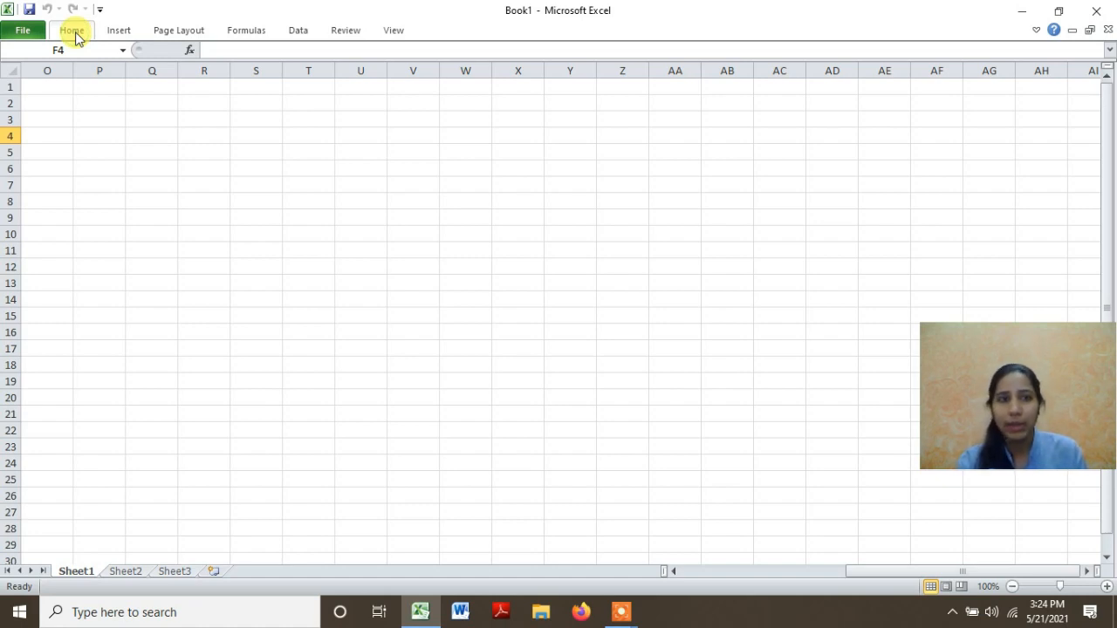
{"action": "left_click", "coordinate": [71, 31]}
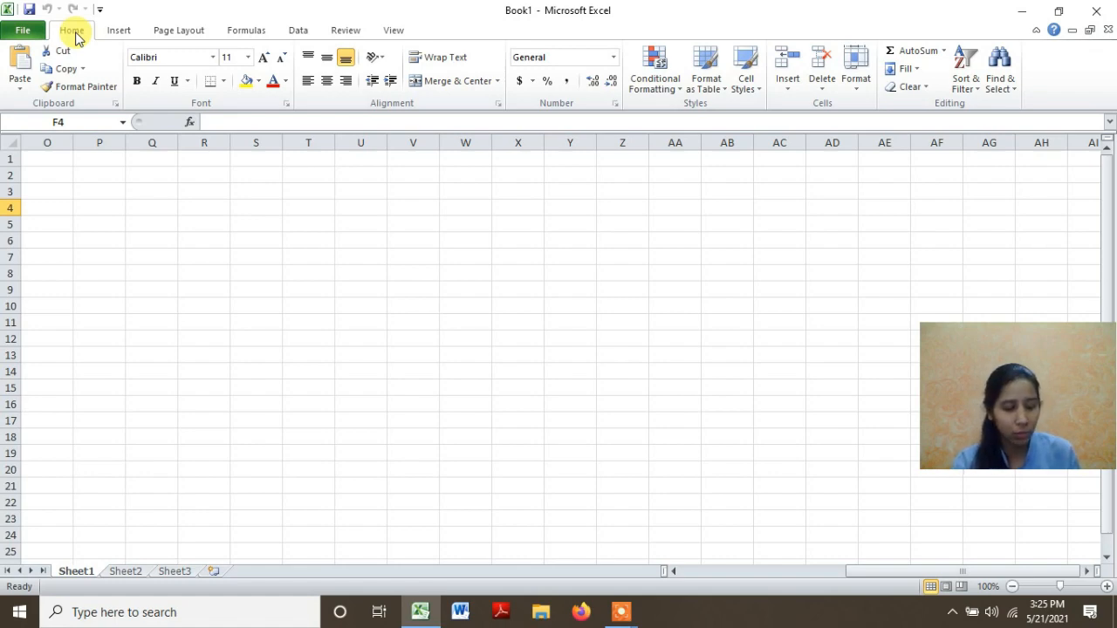
{"action": "double_click", "coordinate": [76, 37]}
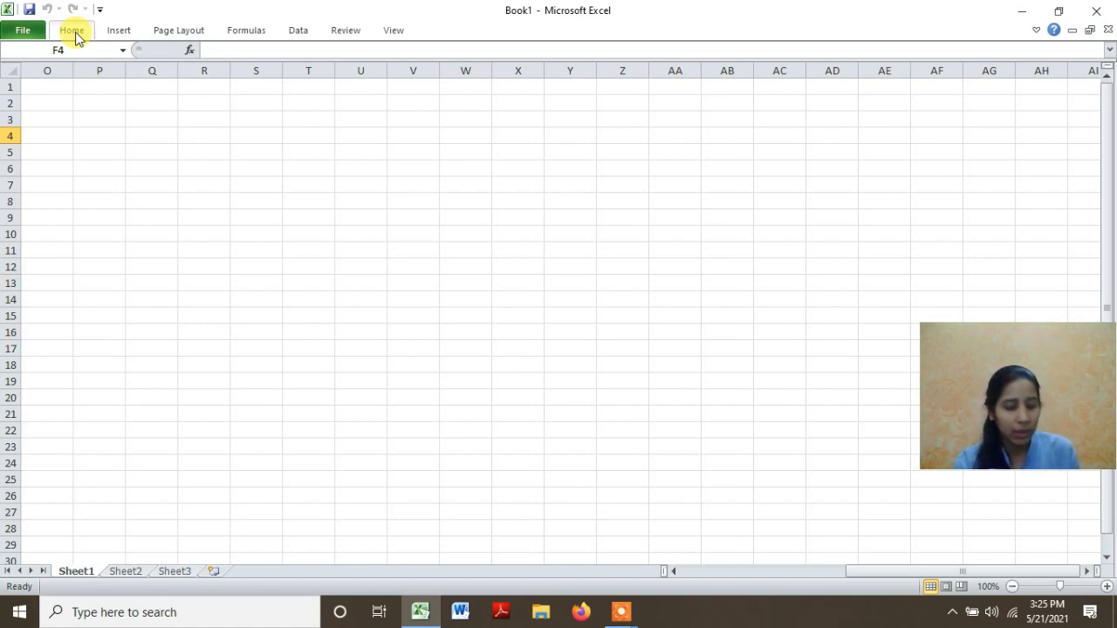
{"action": "double_click", "coordinate": [76, 36]}
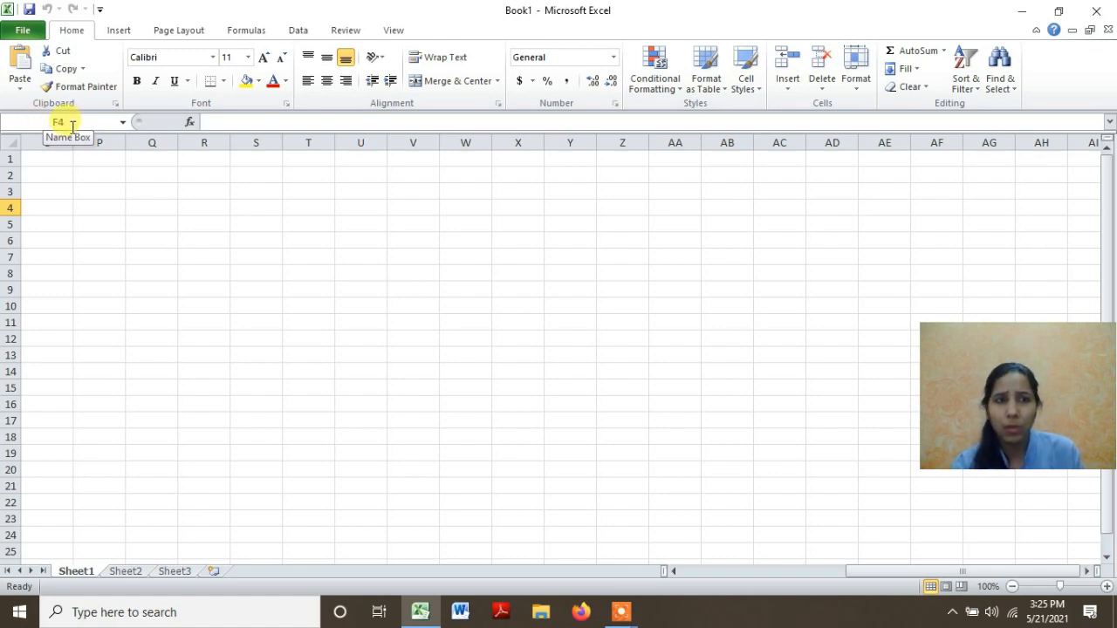
- Highlight the cell address in the Name Box, and move the active cell along row 1 from N1 to A1
{"action": "scroll", "coordinate": [70, 123], "scroll_direction": "left", "scroll_amount": 1}
{"action": "left_click", "coordinate": [40, 123]}
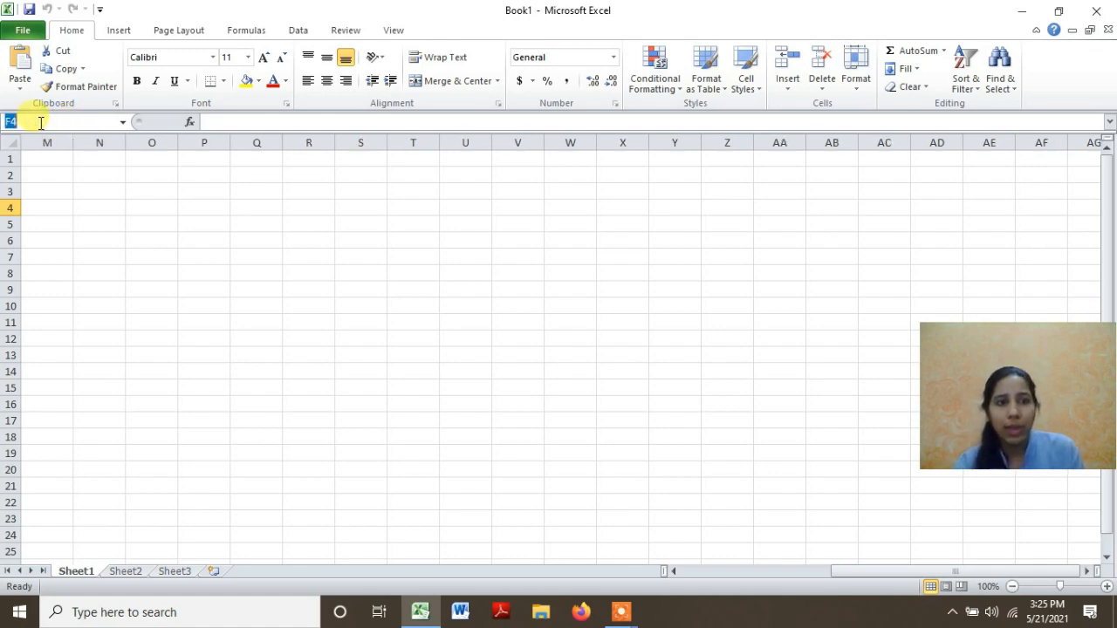
{"action": "left_click", "coordinate": [111, 159]}
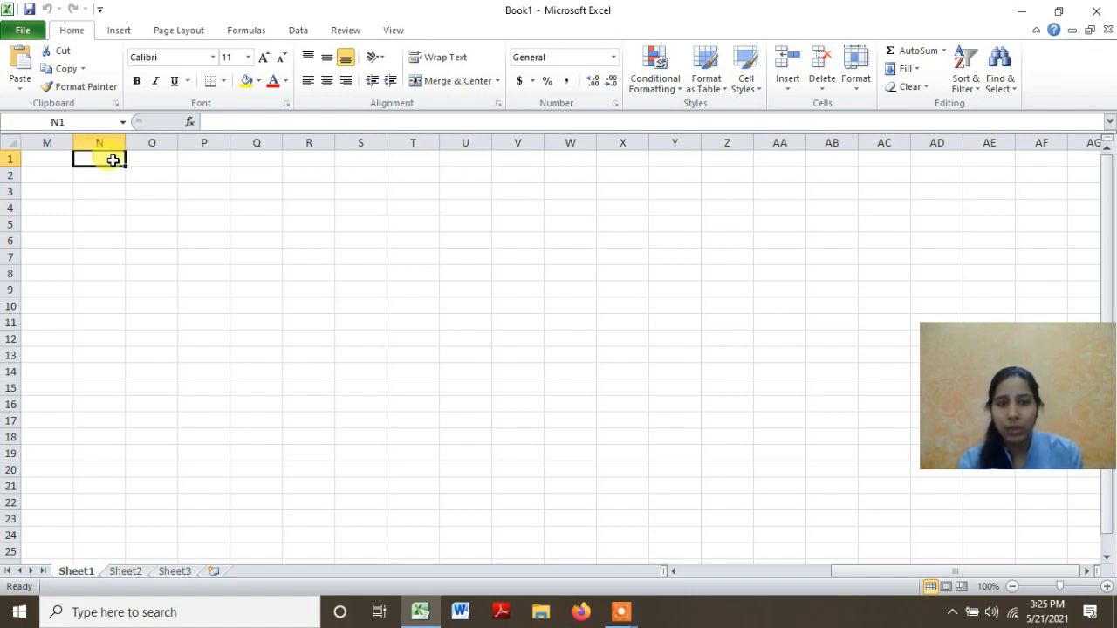
{"action": "key", "text": "Left"}
{"action": "key", "text": "Left"}
{"action": "key", "text": "Left"}
{"action": "key", "text": "Left"}
{"action": "key", "text": "Left"}
{"action": "key", "text": "Left"}
{"action": "key", "text": "Left"}
{"action": "key", "text": "Left"}
{"action": "key", "text": "Left"}
{"action": "key", "text": "Left"}
{"action": "key", "text": "Left"}
{"action": "key", "text": "Left"}
{"action": "key", "text": "Left"}
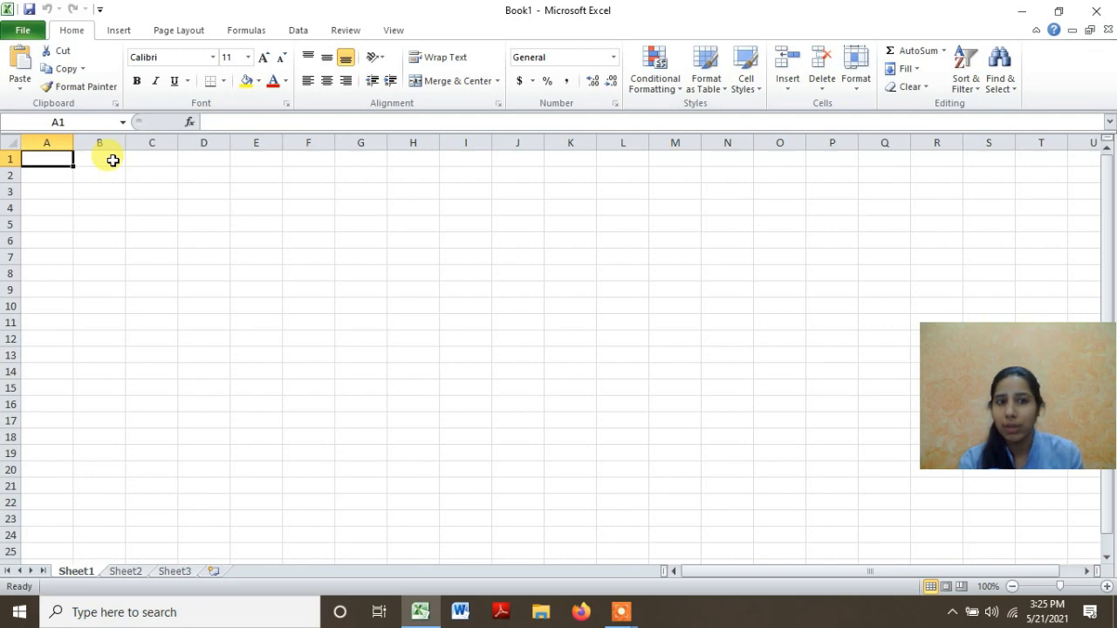
- Select individual cells in column A one after another, including A1, A3 and A5
{"action": "left_click", "coordinate": [49, 174]}
{"action": "left_click", "coordinate": [57, 163]}
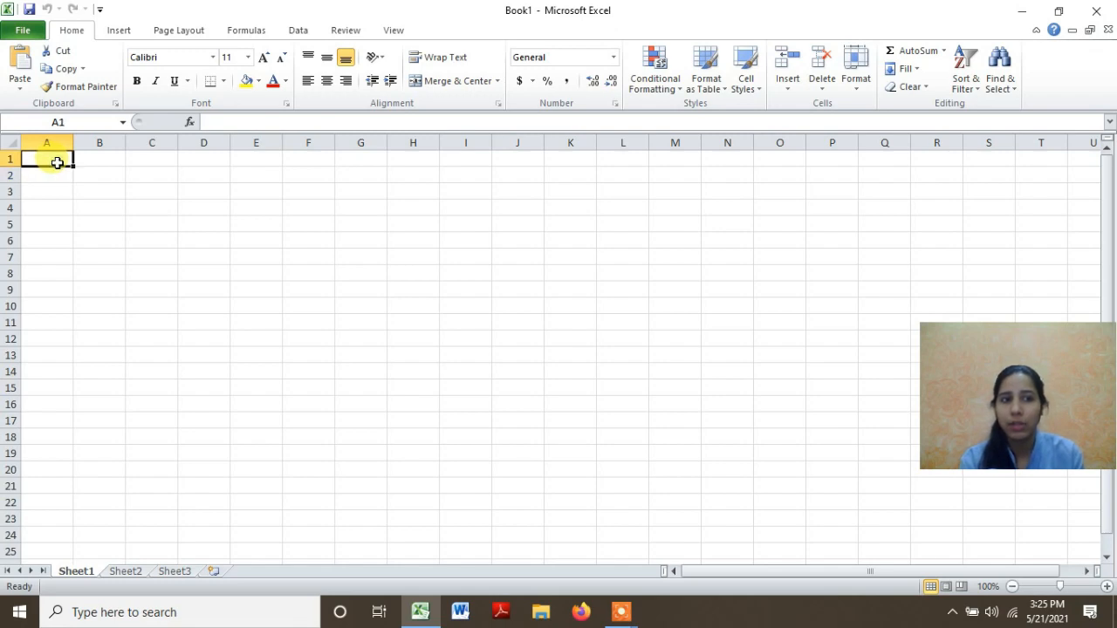
{"action": "double_click", "coordinate": [53, 160]}
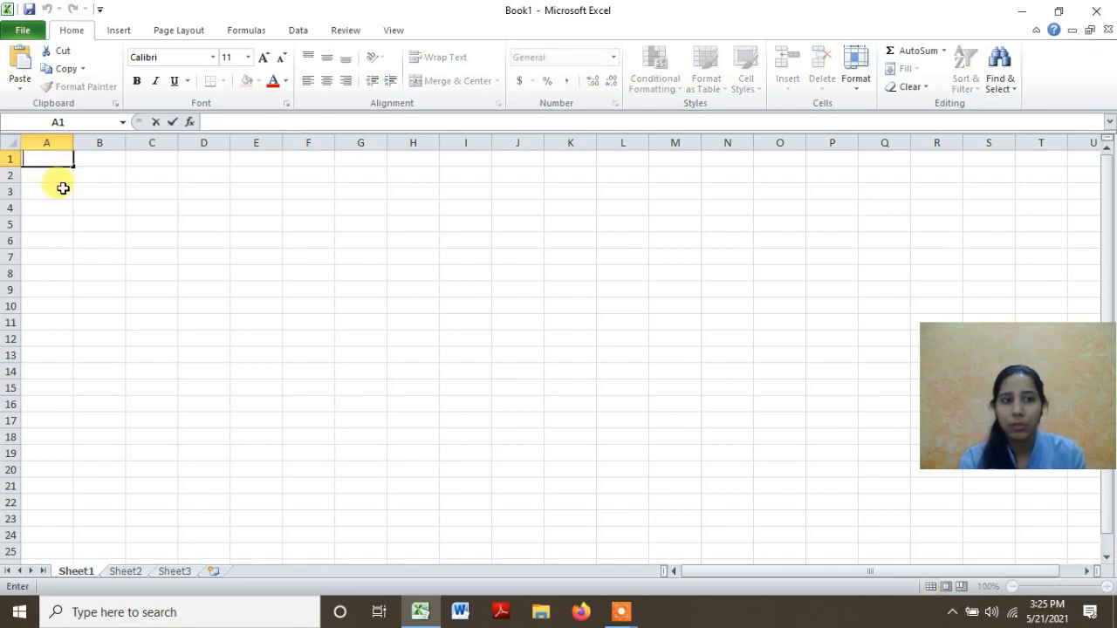
{"action": "left_click", "coordinate": [59, 189]}
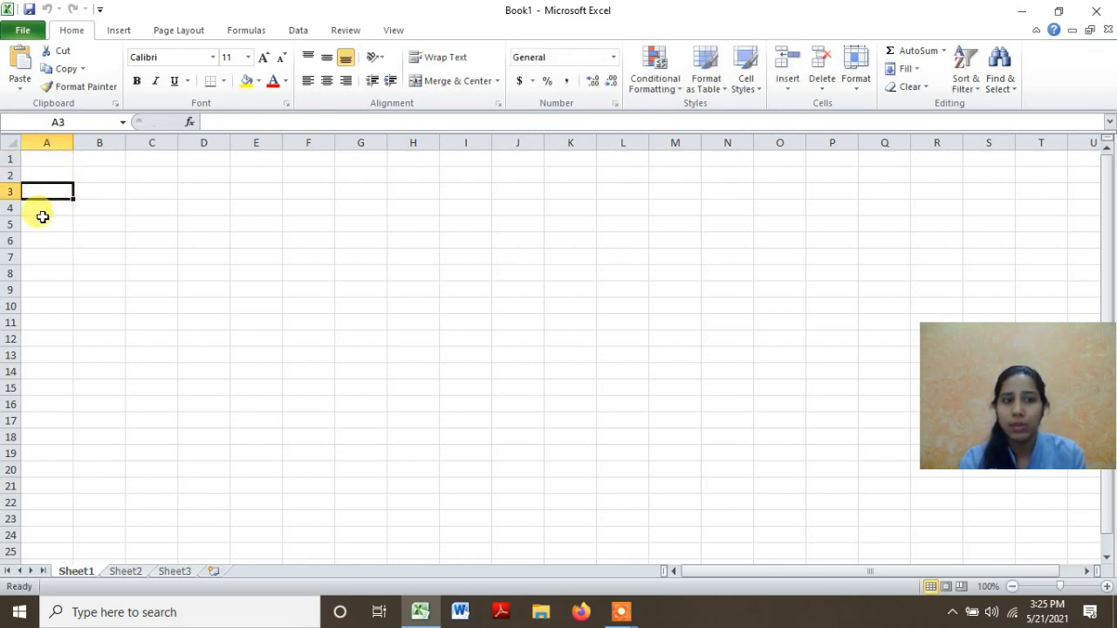
{"action": "left_click", "coordinate": [43, 218]}
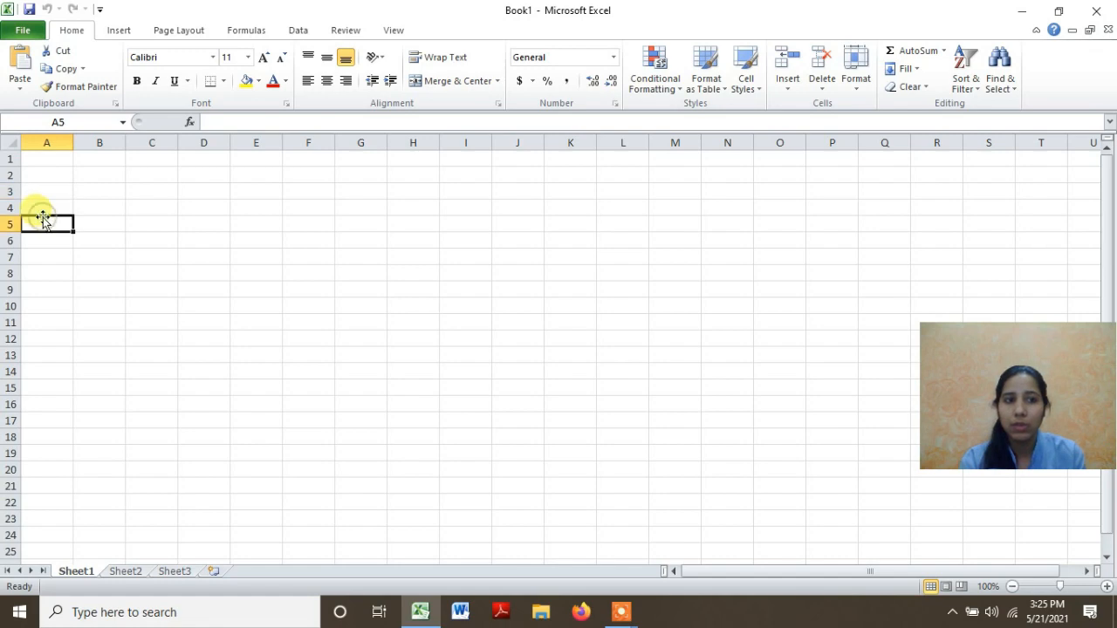
- Select the entire column A and the entire row 2 of the worksheet
{"action": "left_click", "coordinate": [51, 137]}
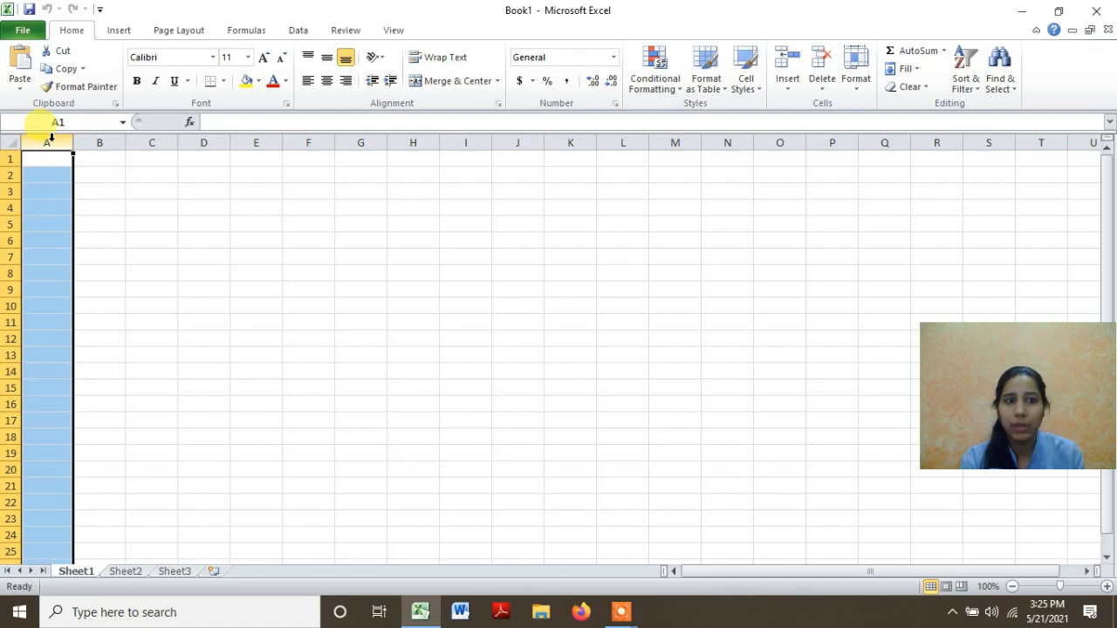
{"action": "left_click", "coordinate": [152, 175]}
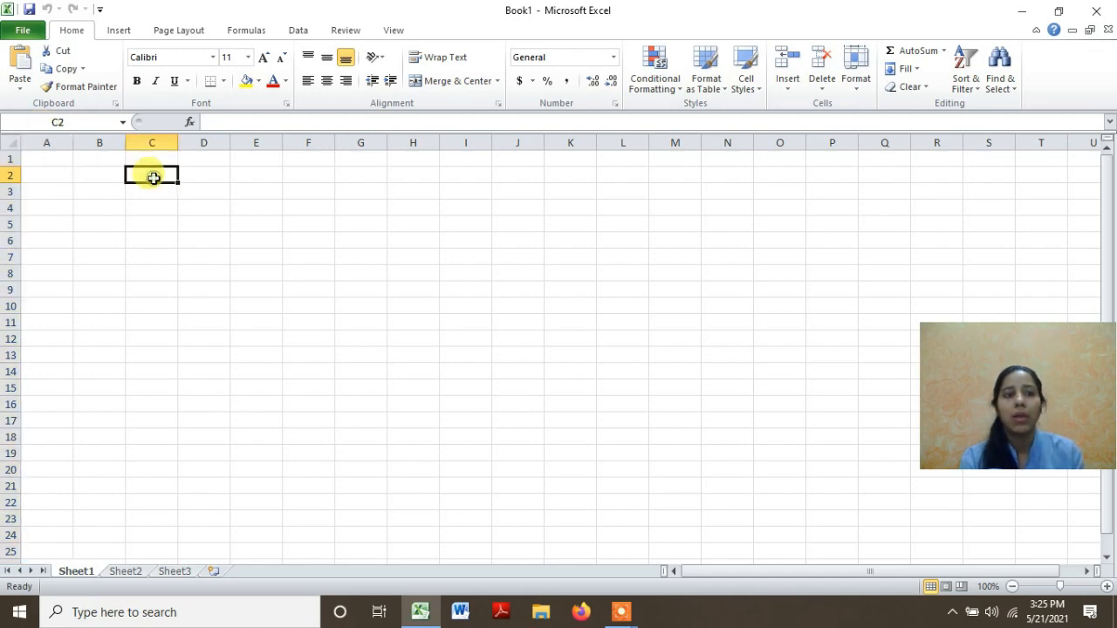
{"action": "left_click", "coordinate": [58, 143]}
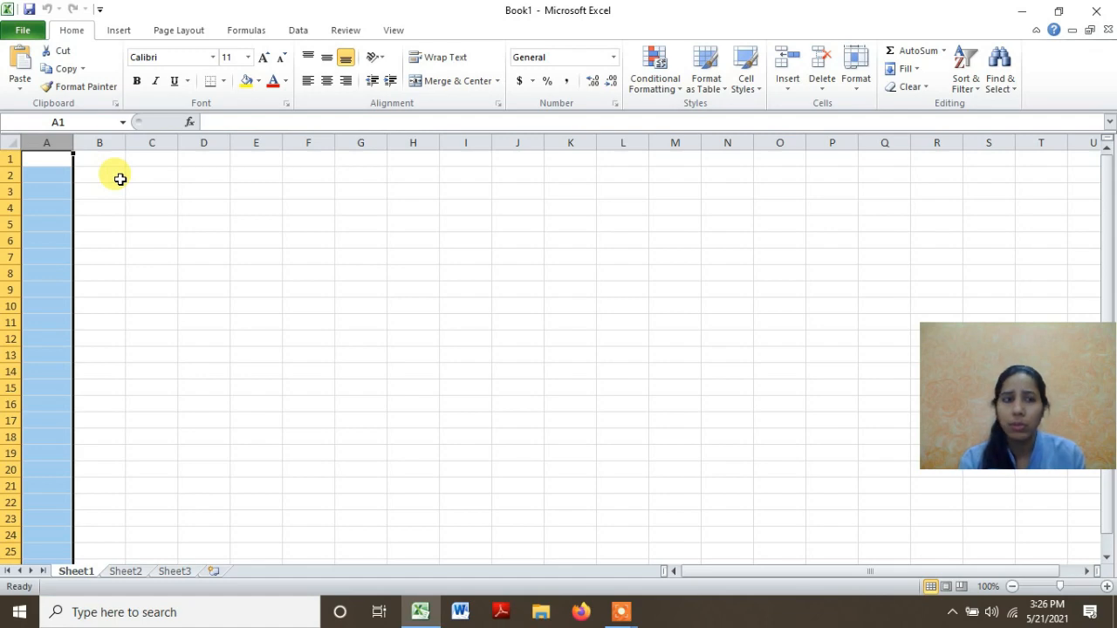
{"action": "left_click_drag", "start_coordinate": [16, 164], "coordinate": [16, 164]}
{"action": "left_click", "coordinate": [12, 174]}
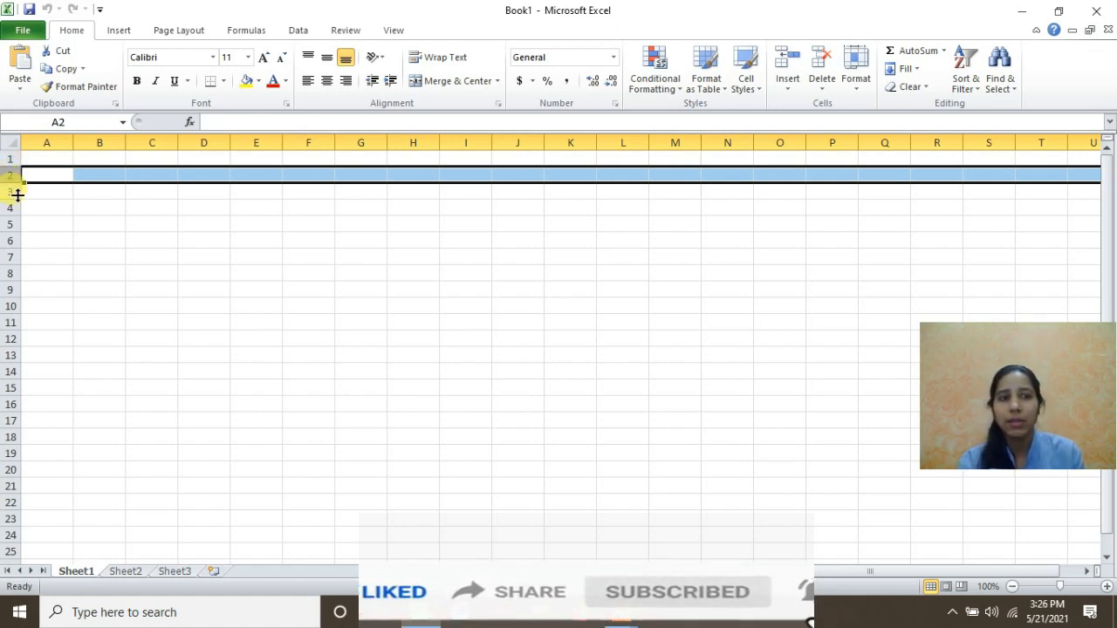
- Jump to the last row of column A, and return to row 1 to select cell B1
{"action": "left_click", "coordinate": [199, 280]}
{"action": "key", "text": "Left"}
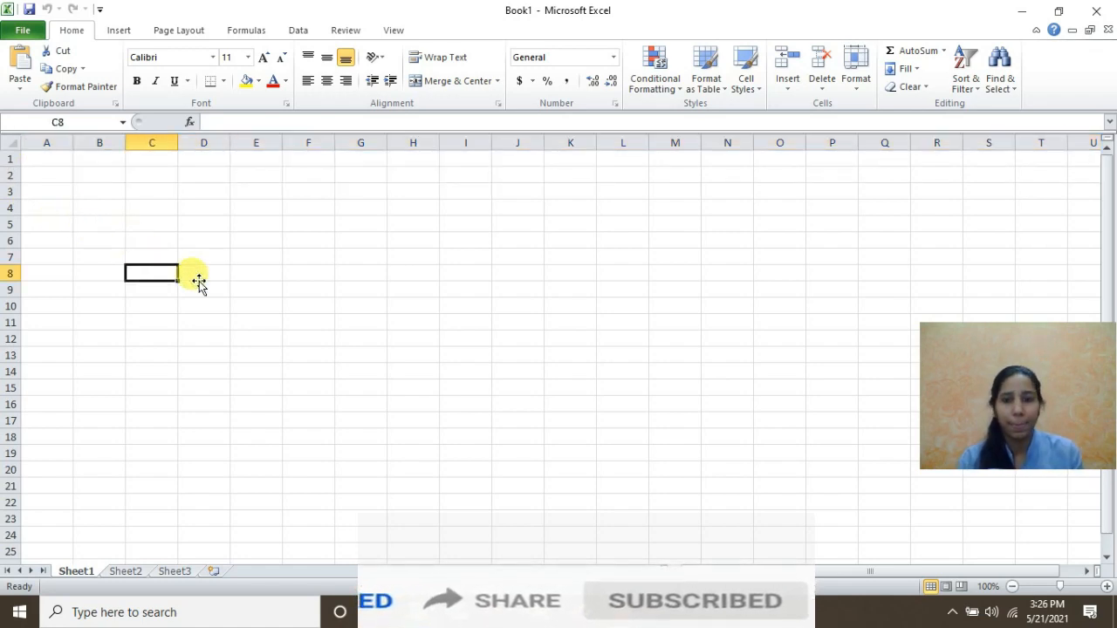
{"action": "key", "text": "Left"}
{"action": "key", "text": "Left"}
{"action": "key", "text": "ctrl+Down"}
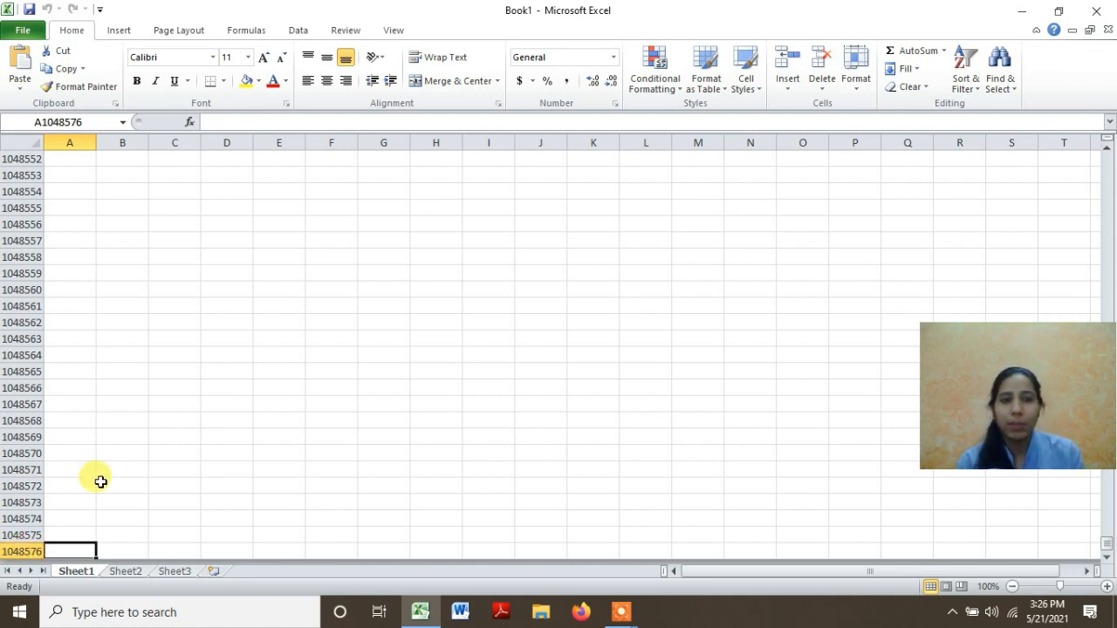
{"action": "key", "text": "ctrl+Up"}
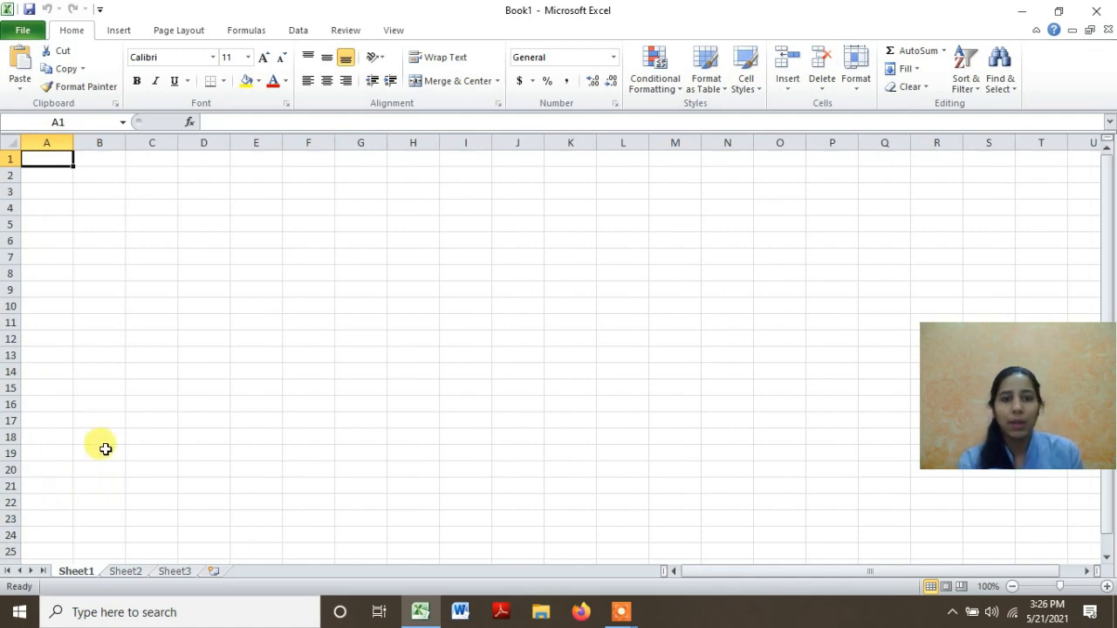
{"action": "left_click", "coordinate": [93, 165]}
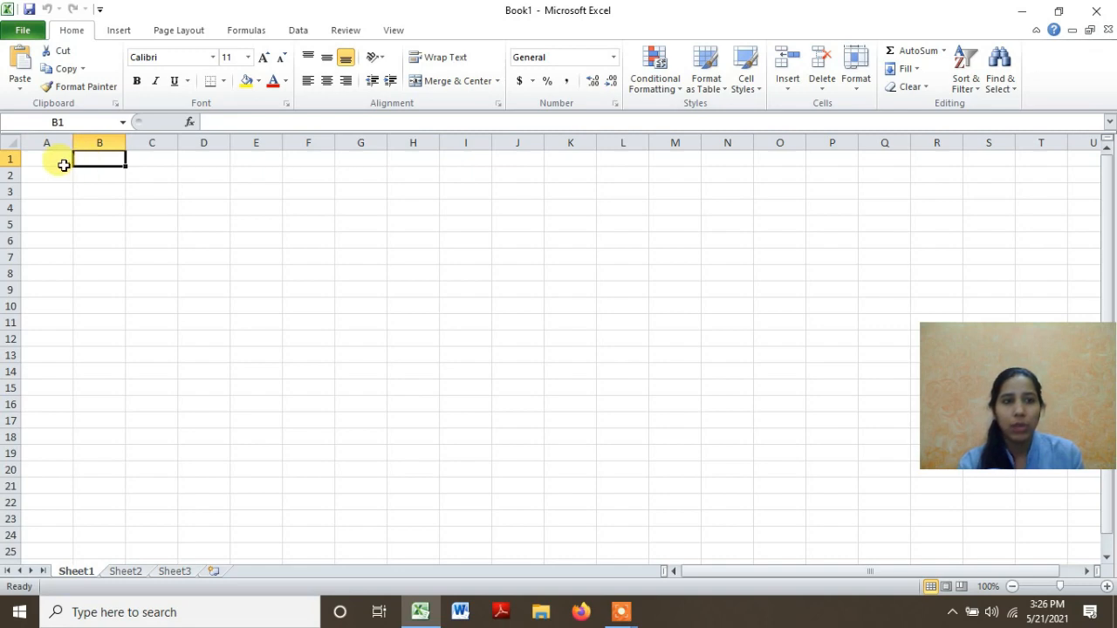
- Select cell A1 and highlight its address in the Name Box, and select the cells from A3 up to A1
{"action": "left_click", "coordinate": [65, 165]}
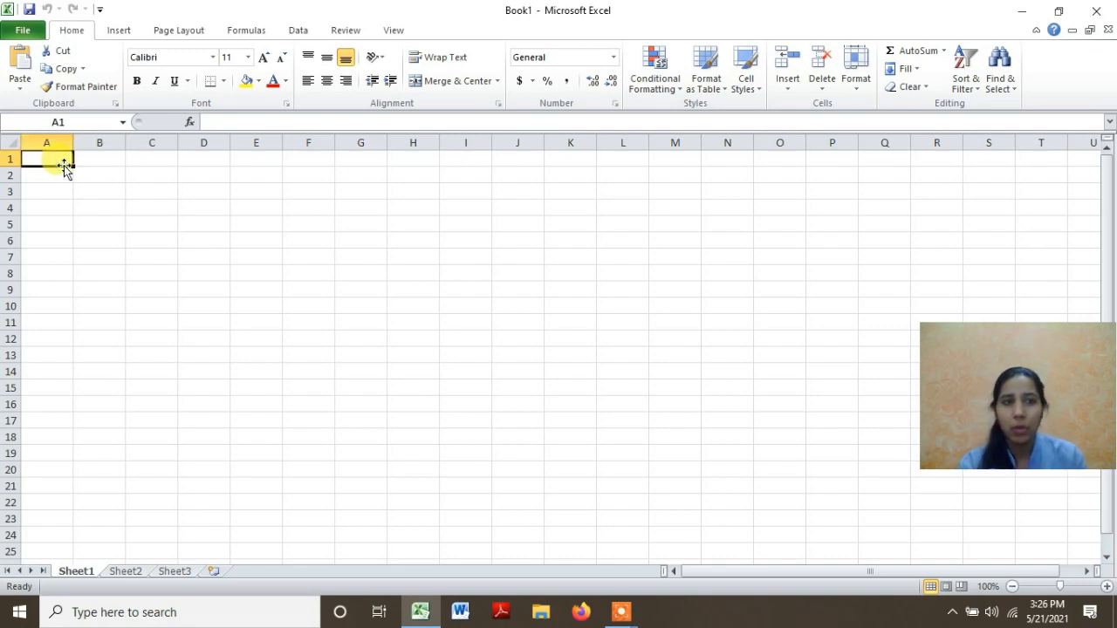
{"action": "left_click", "coordinate": [97, 117]}
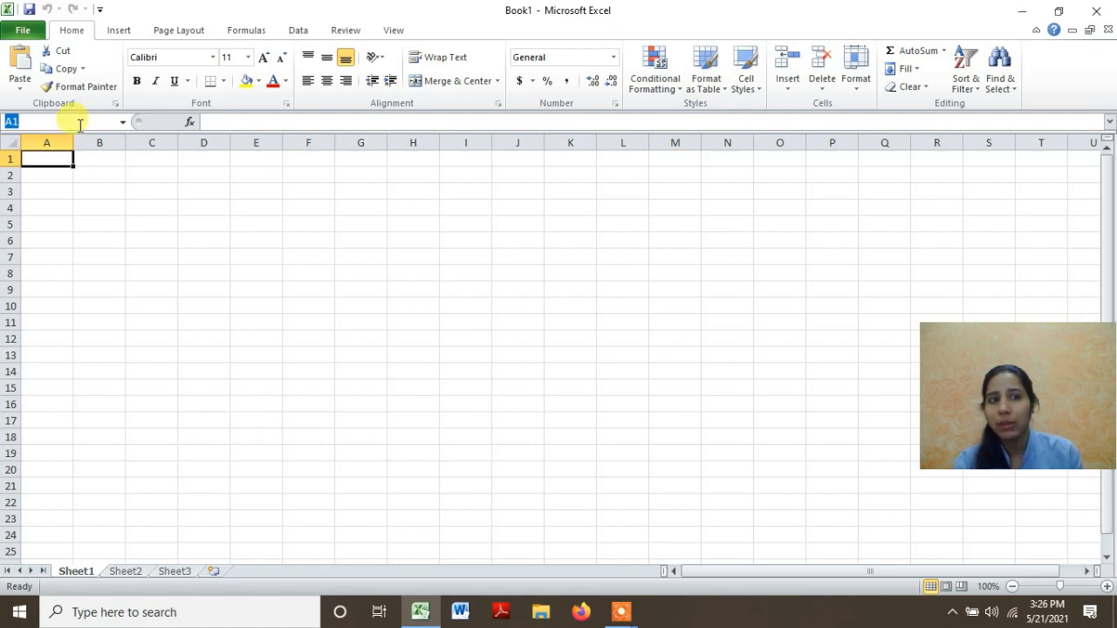
{"action": "left_click", "coordinate": [56, 185]}
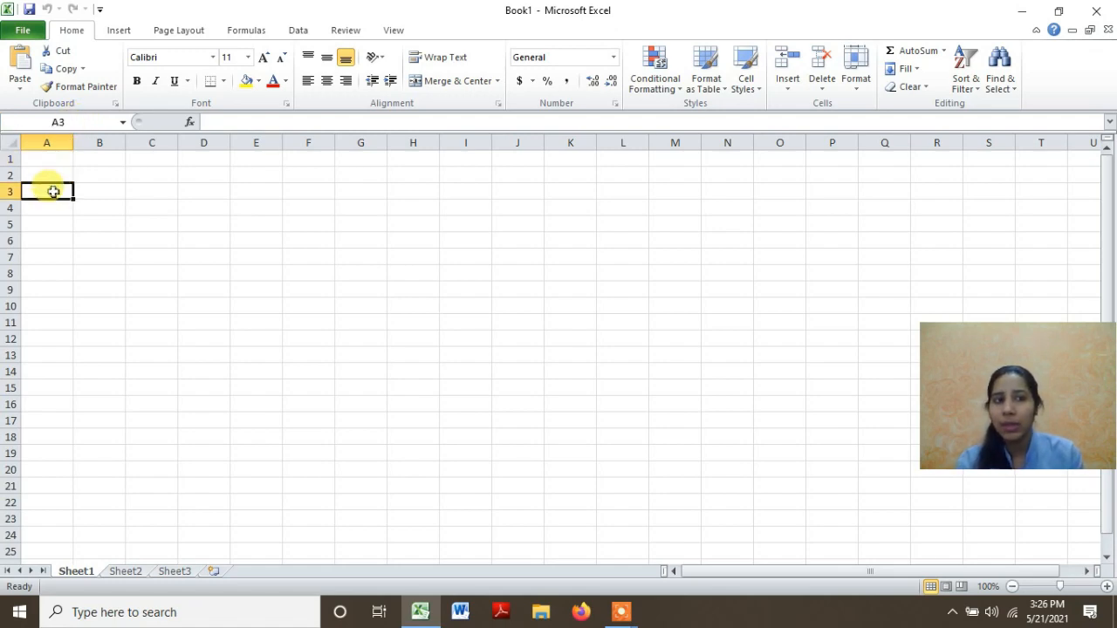
{"action": "left_click_drag", "start_coordinate": [56, 185], "coordinate": [72, 153]}
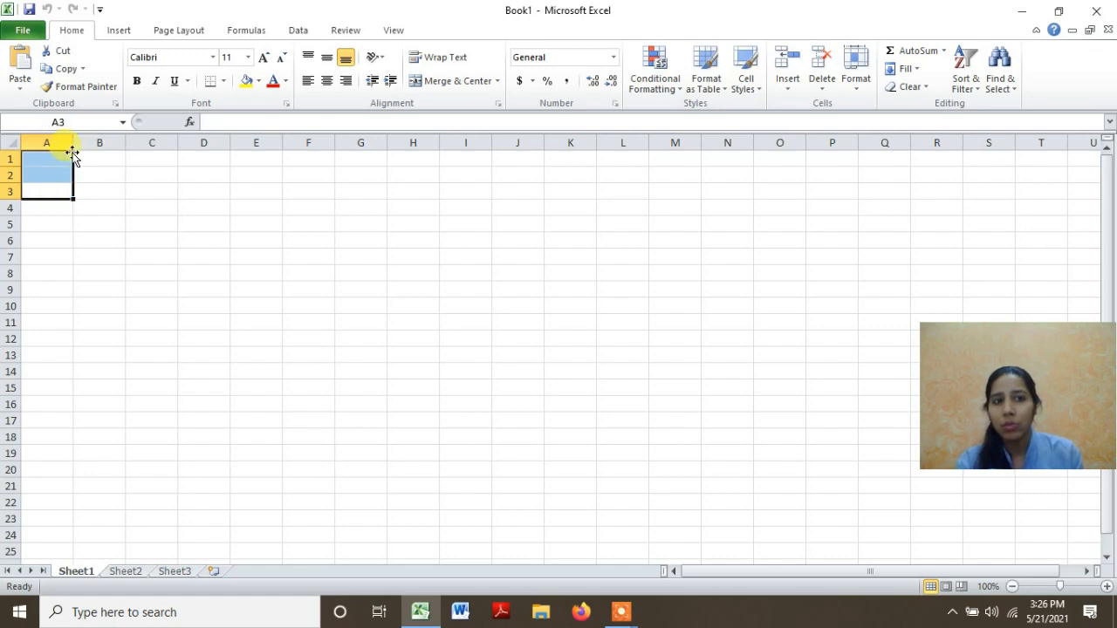
- Select individual cells one after another, including B4 and C4
{"action": "left_click", "coordinate": [91, 203]}
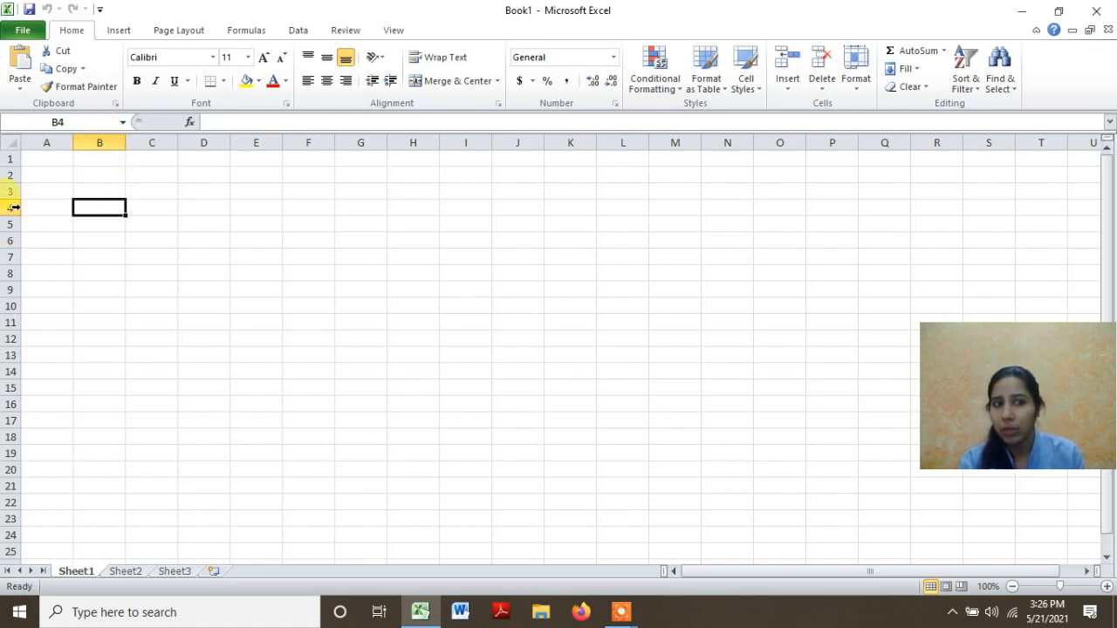
{"action": "left_click", "coordinate": [78, 204]}
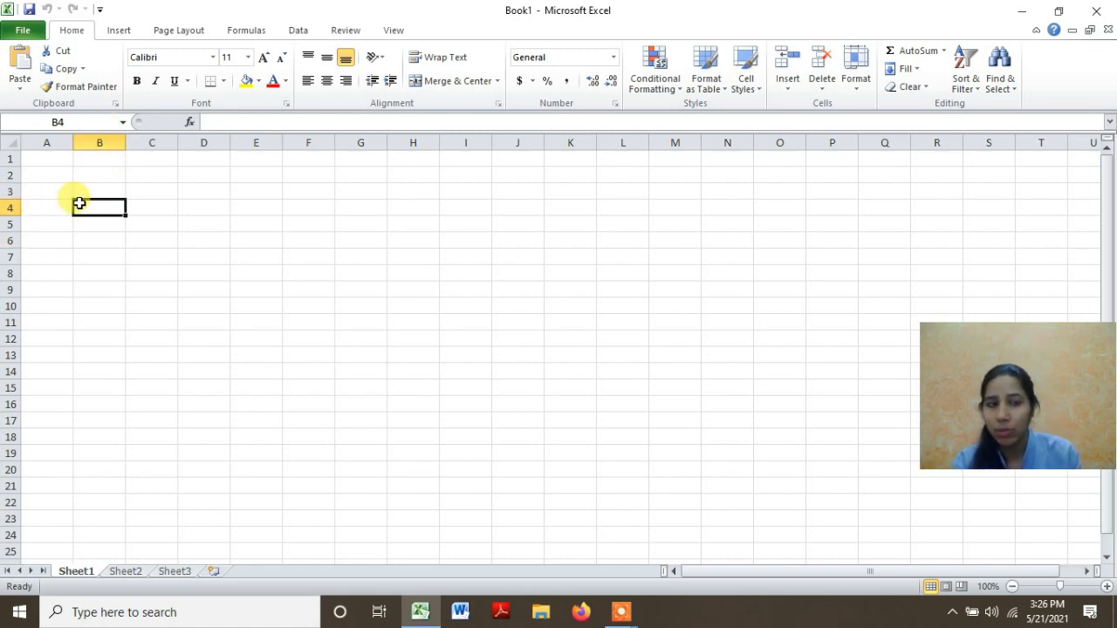
{"action": "left_click", "coordinate": [166, 210]}
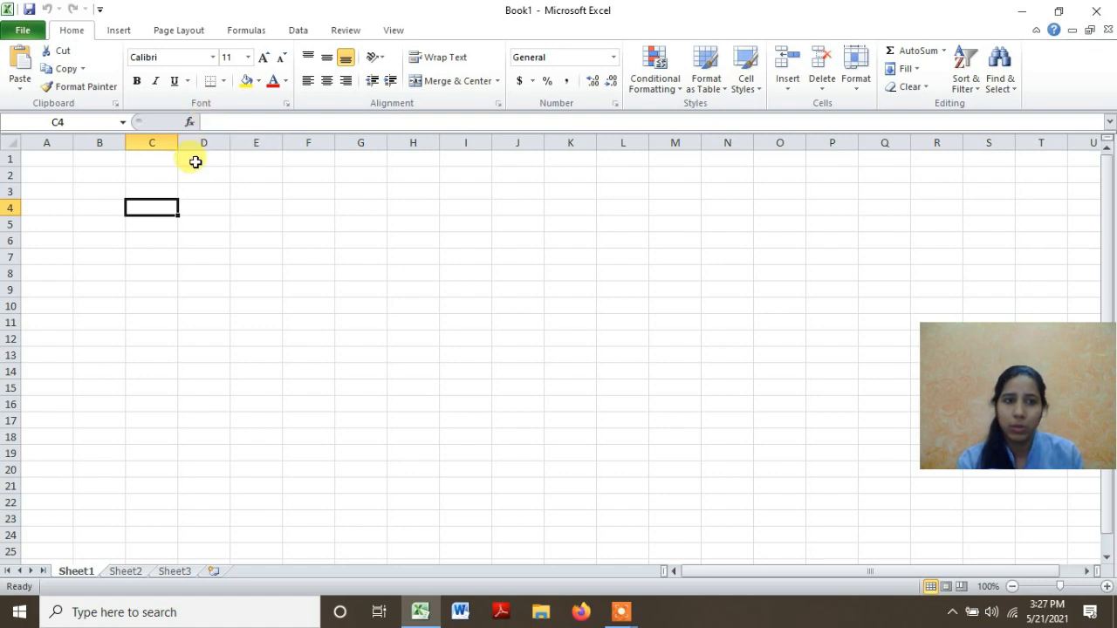
{"action": "left_click", "coordinate": [183, 219]}
- Enter 52 in cell B3 and 33 in cell B4
{"action": "left_click", "coordinate": [120, 192]}
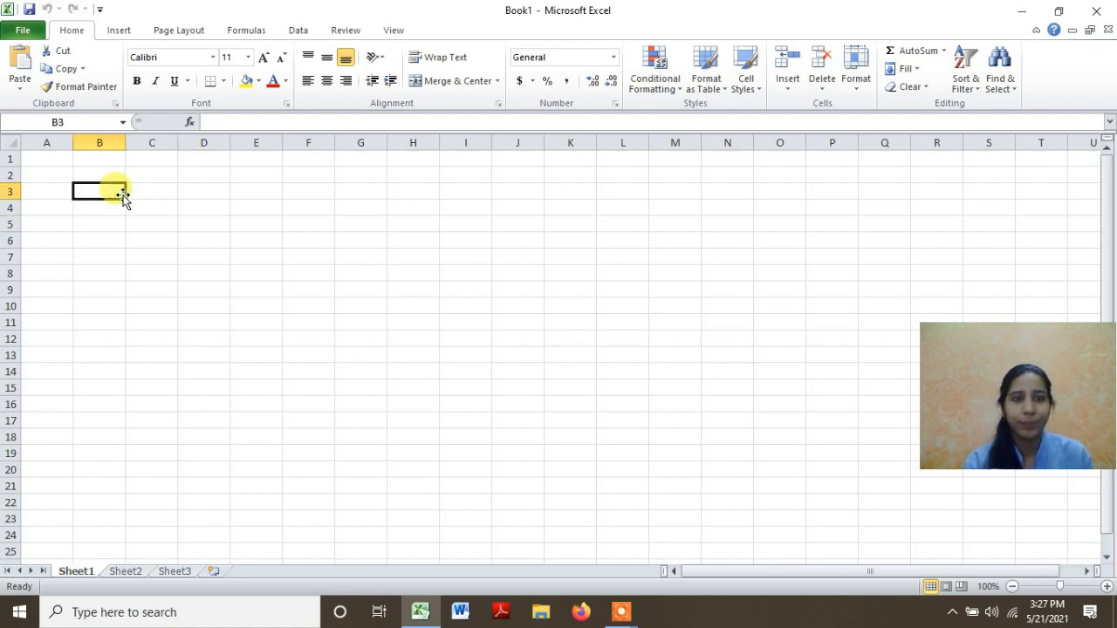
{"action": "type", "text": "52"}
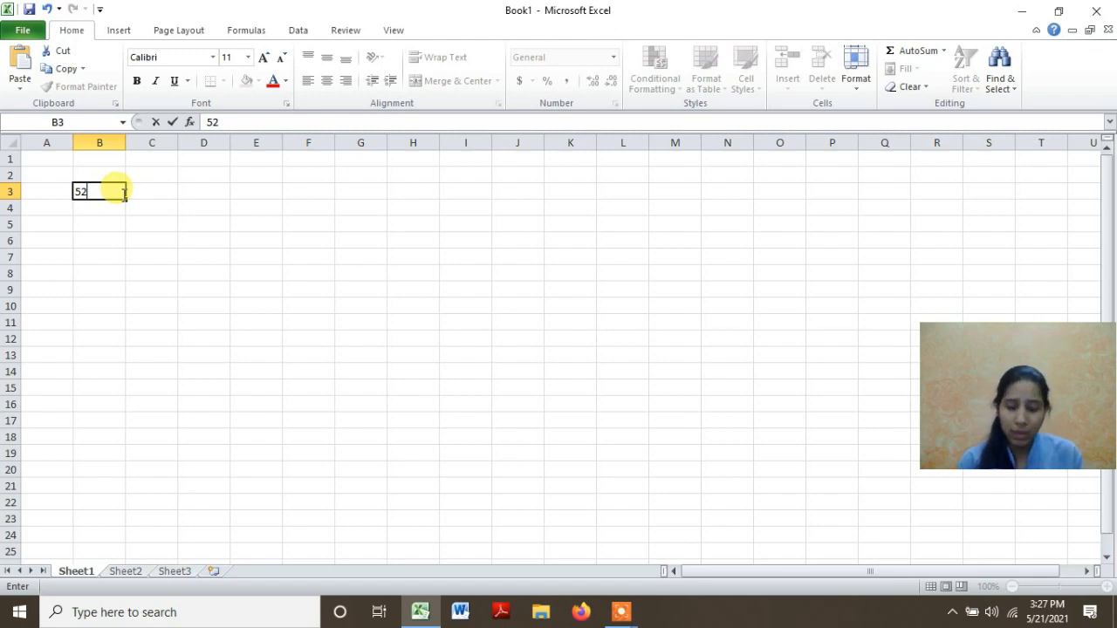
{"action": "key", "text": "Return"}
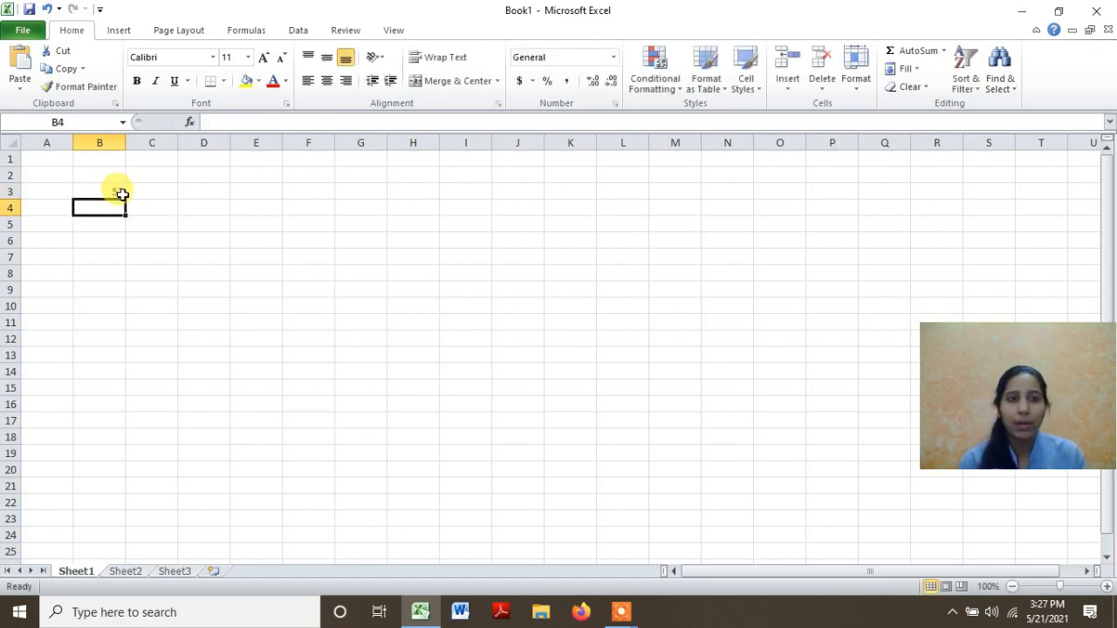
{"action": "type", "text": "52"}
{"action": "key", "text": "BackSpace"}
{"action": "key", "text": "BackSpace"}
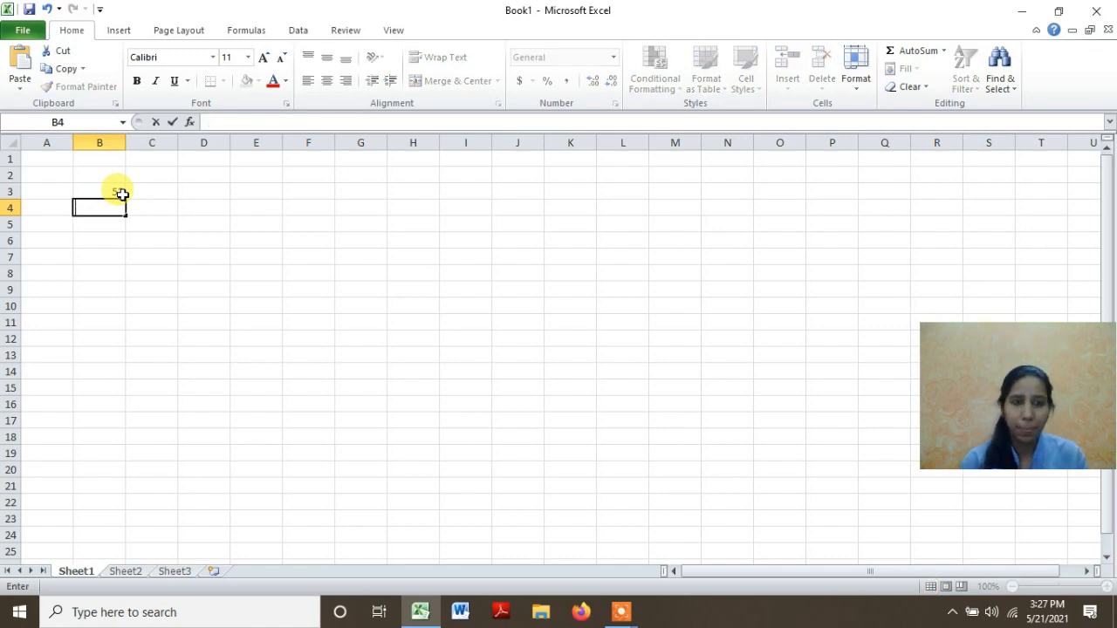
{"action": "type", "text": "33"}
{"action": "key", "text": "Return"}
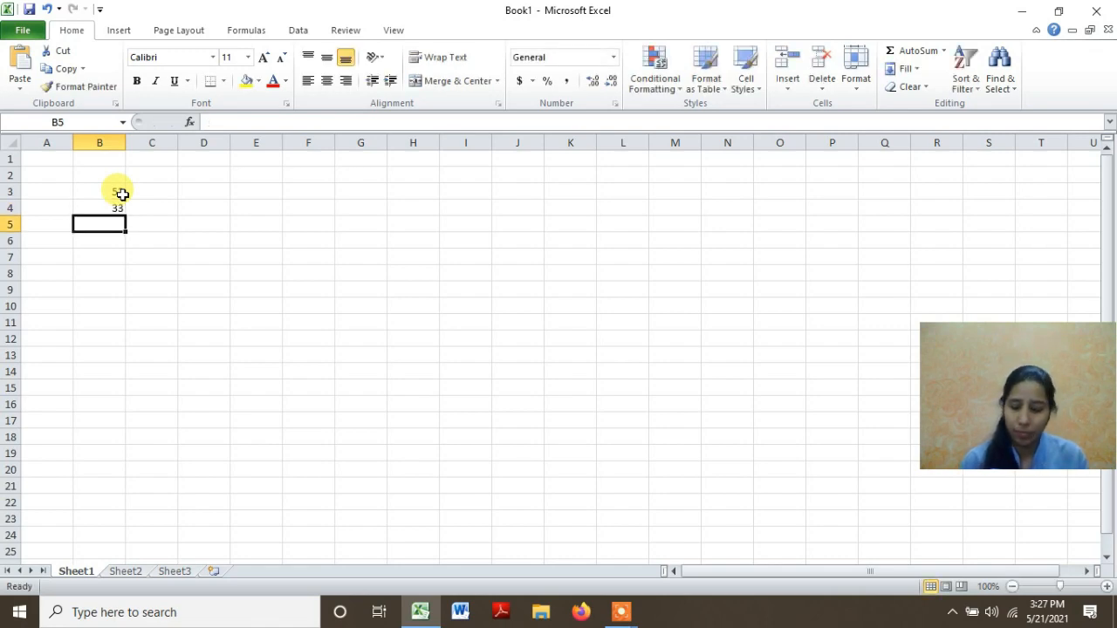
- Continue down column B with 25 in B5, 330 in B6 and 47 in B7
{"action": "type", "text": "25"}
{"action": "key", "text": "Return"}
{"action": "type", "text": "3"}
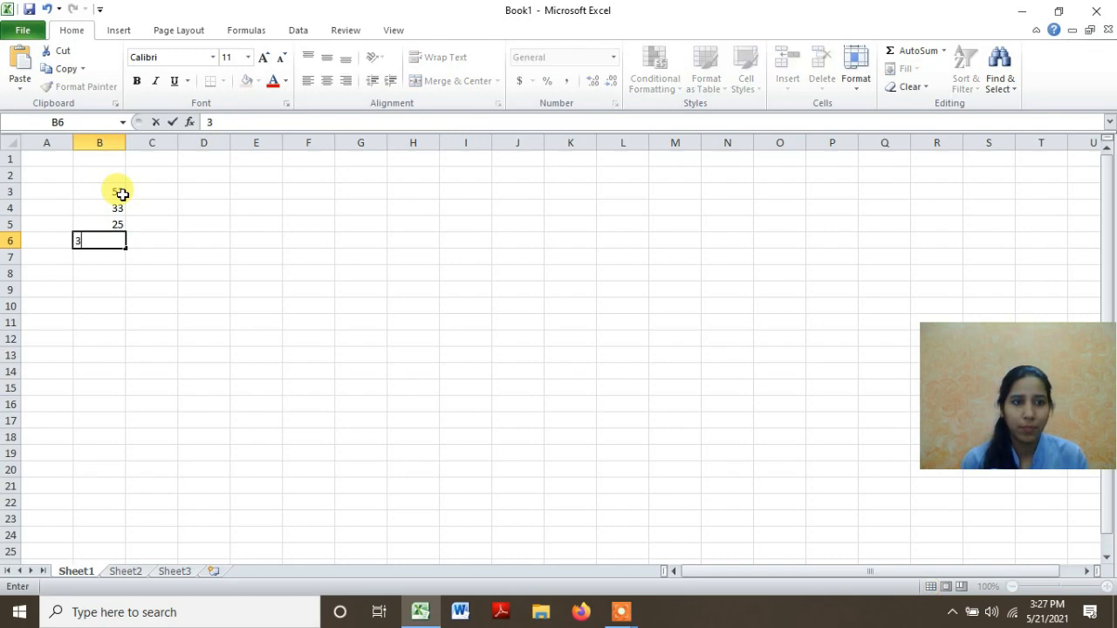
{"action": "type", "text": "30"}
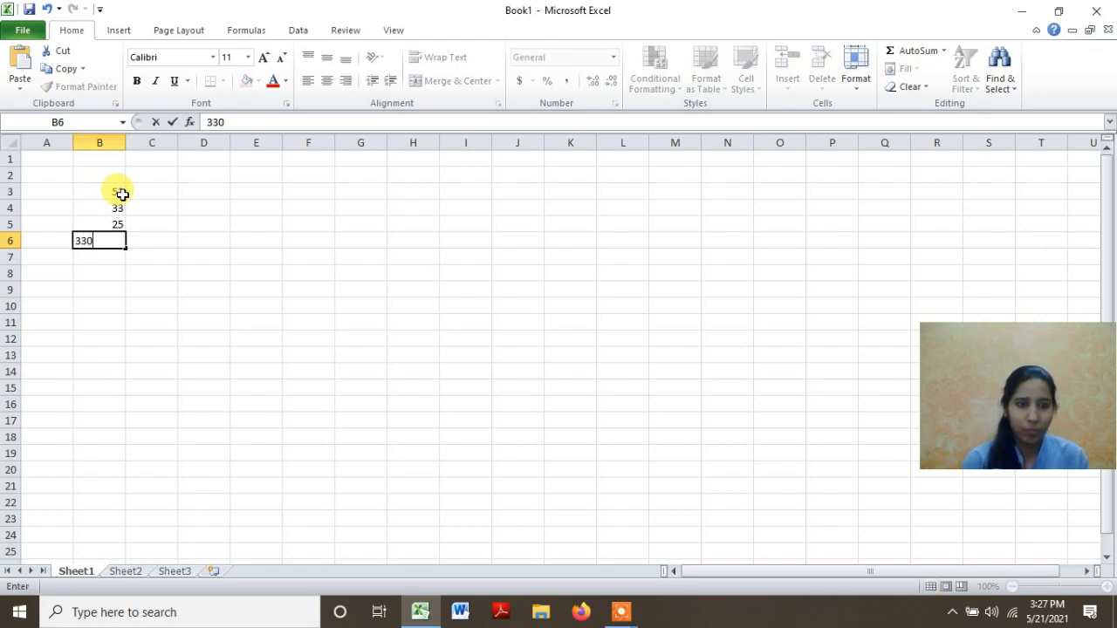
{"action": "key", "text": "Return"}
{"action": "type", "text": "47"}
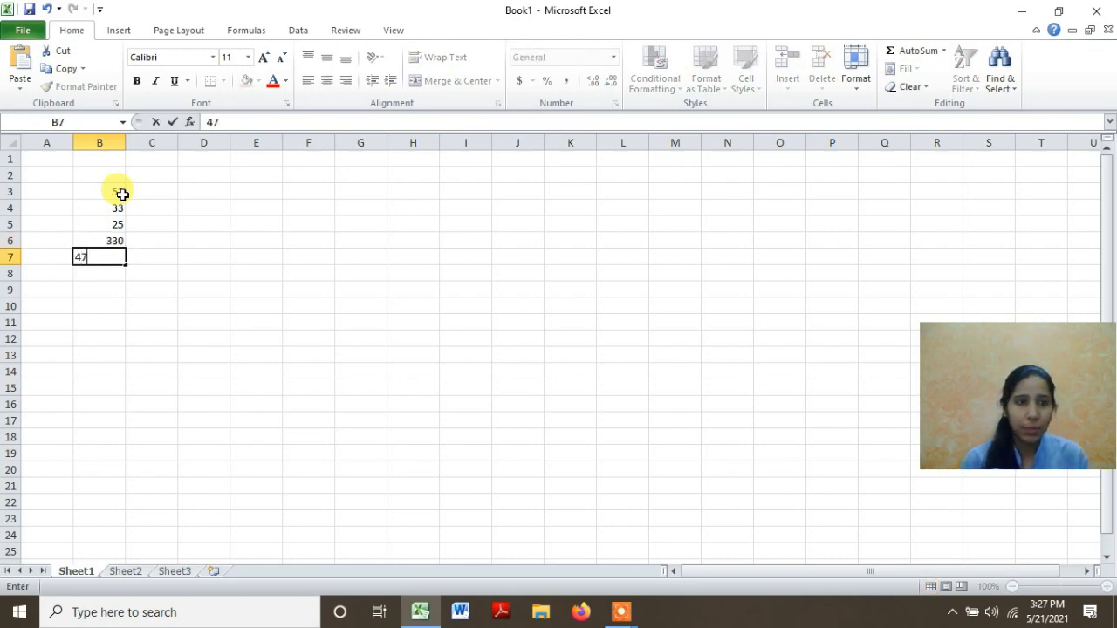
{"action": "key", "text": "Return"}
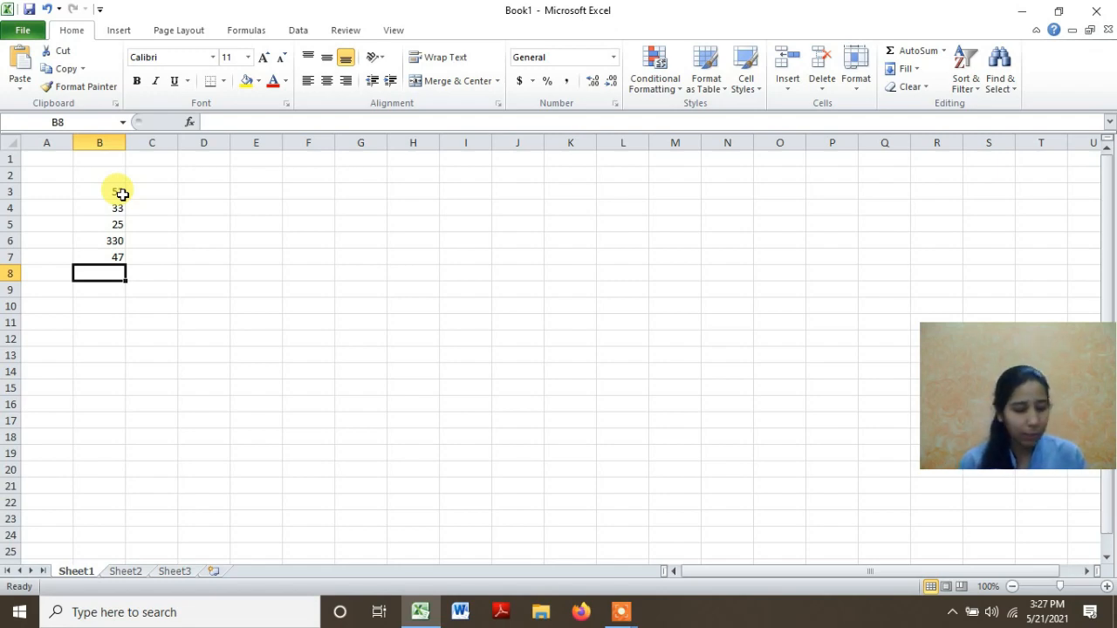
- Enter 23, 35, 48, 75 and 87 across row 8 in cells C8 to G8
{"action": "key", "text": "Tab"}
{"action": "type", "text": "23"}
{"action": "key", "text": "Tab"}
{"action": "type", "text": "3"}
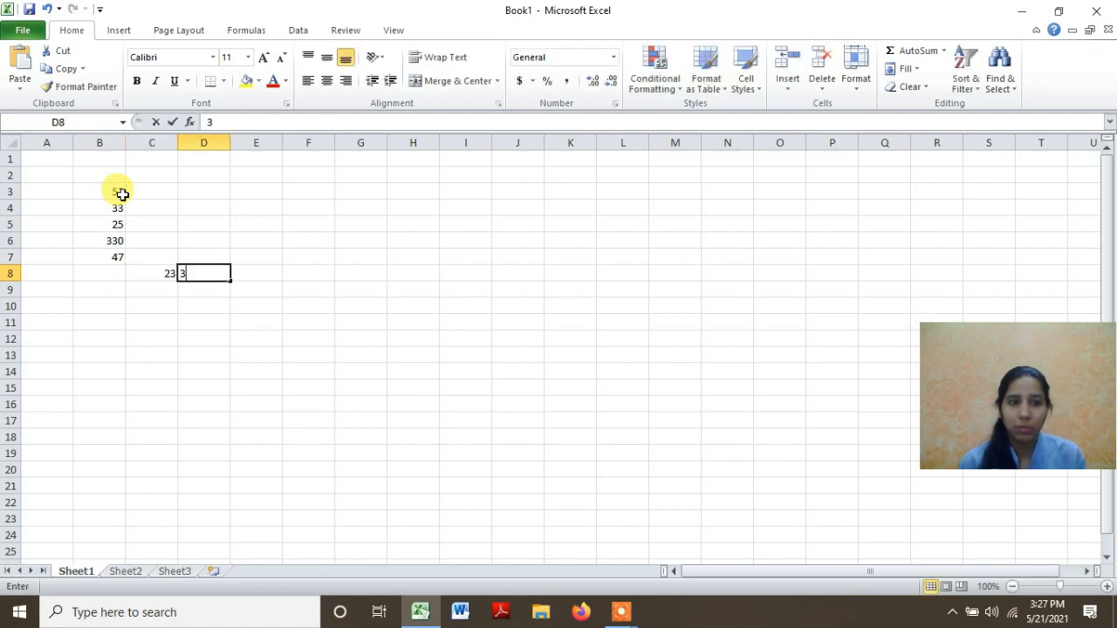
{"action": "type", "text": "5"}
{"action": "key", "text": "Tab"}
{"action": "type", "text": "48"}
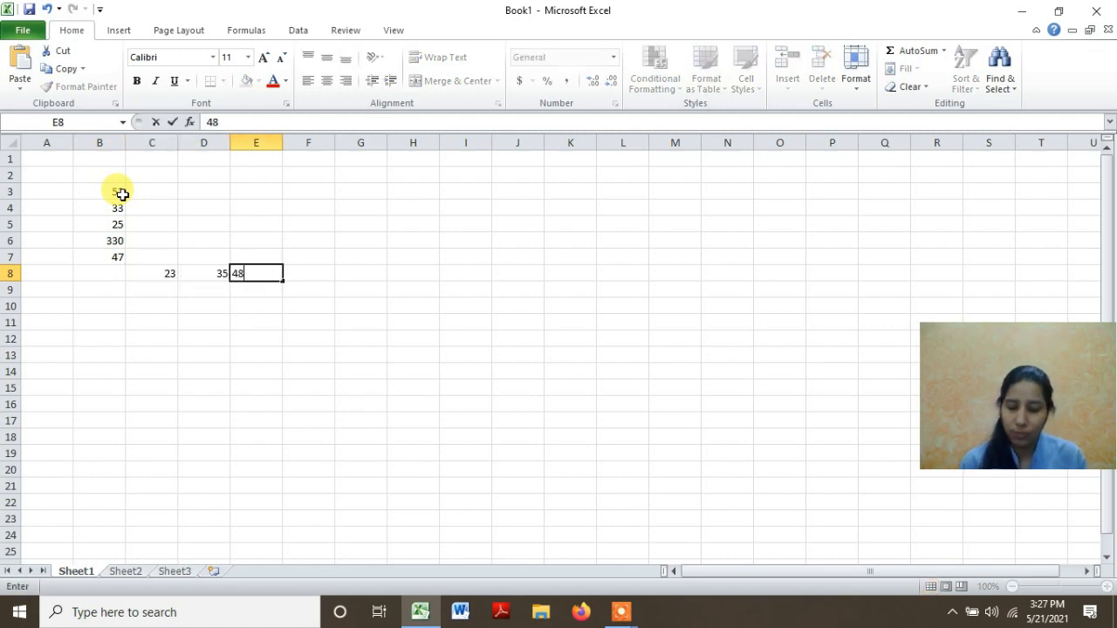
{"action": "key", "text": "Tab"}
{"action": "type", "text": "75"}
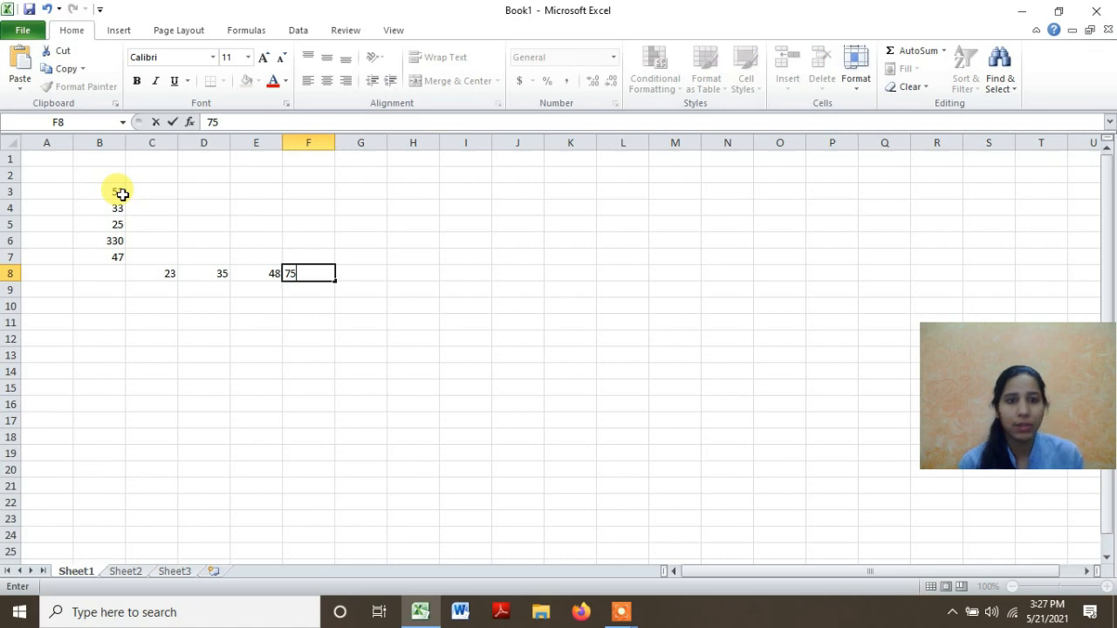
{"action": "key", "text": "Tab"}
{"action": "type", "text": "87"}
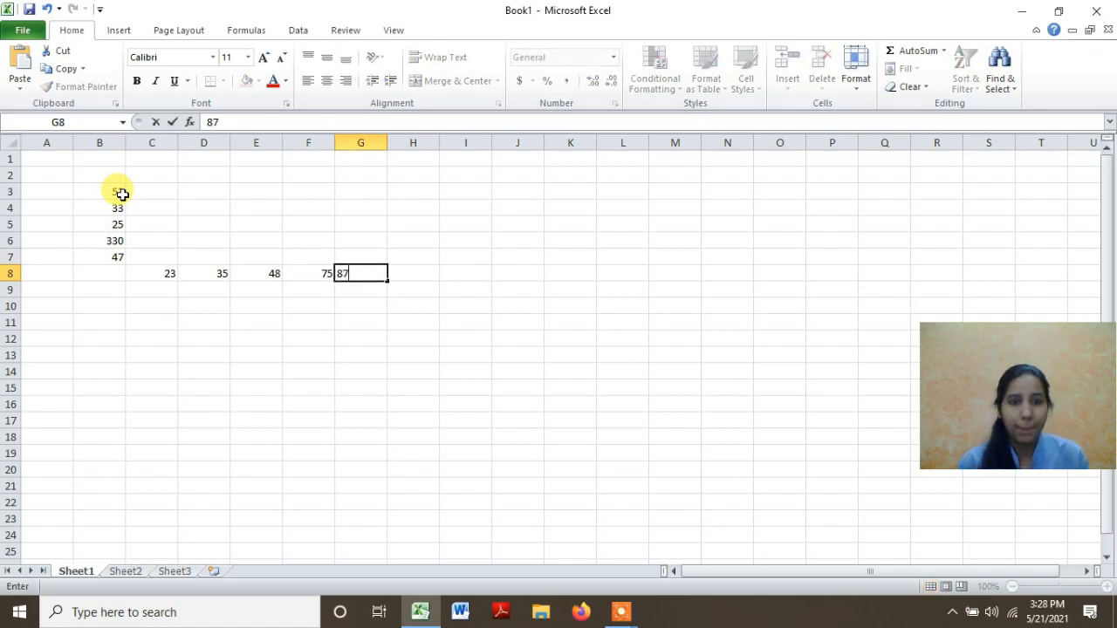
{"action": "key", "text": "Return"}
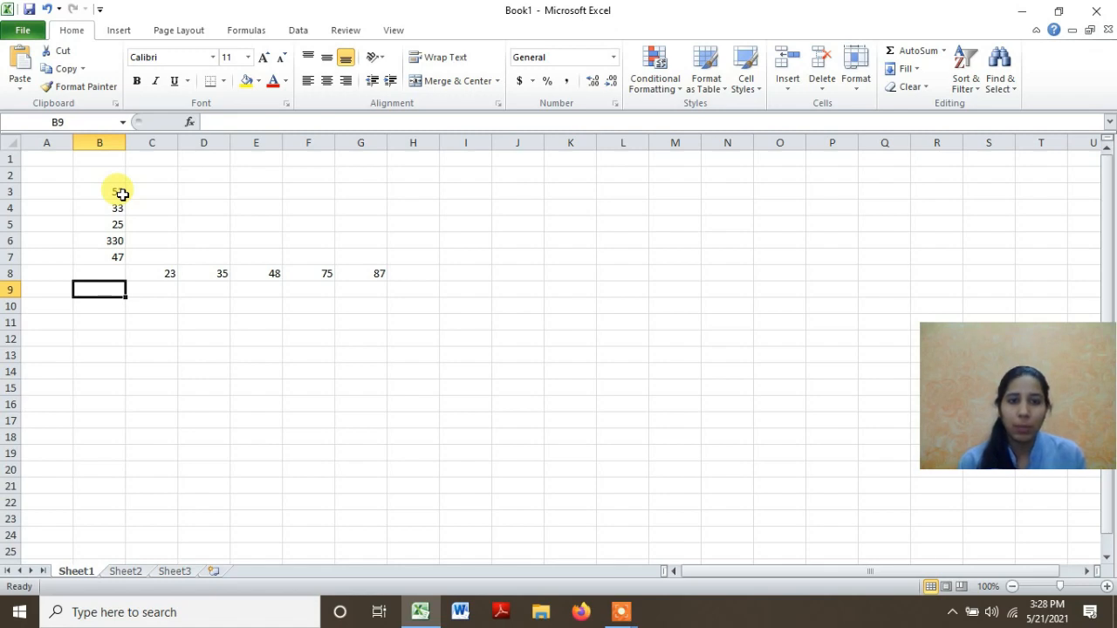
- Move the active cell up and down column B between B8 and B11
{"action": "key", "text": "Up"}
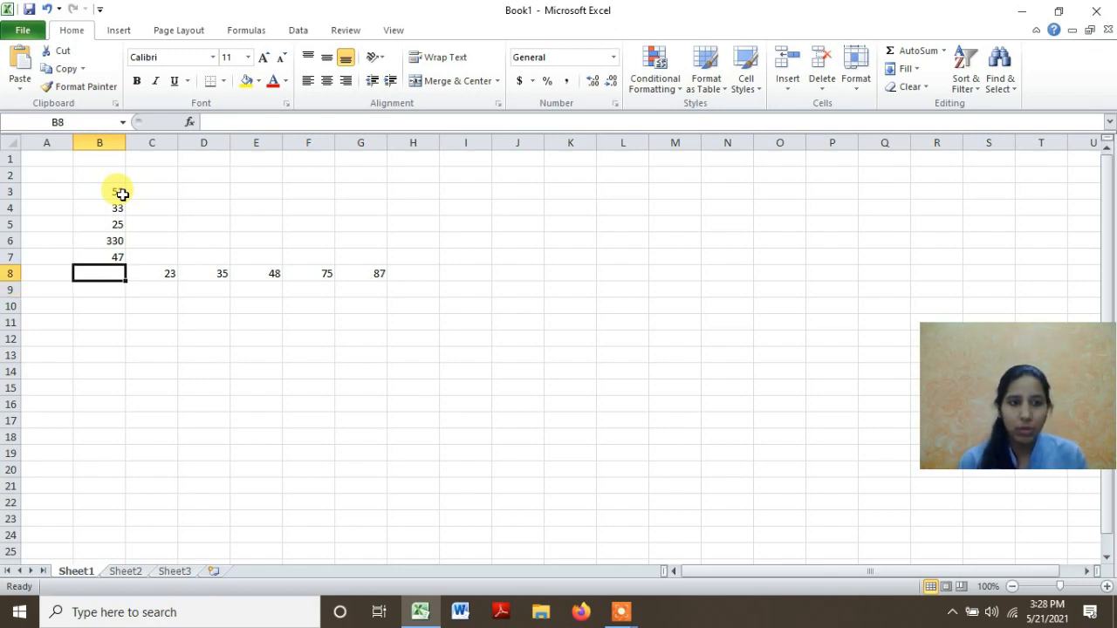
{"action": "key", "text": "Down"}
{"action": "key", "text": "Up"}
{"action": "key", "text": "Down"}
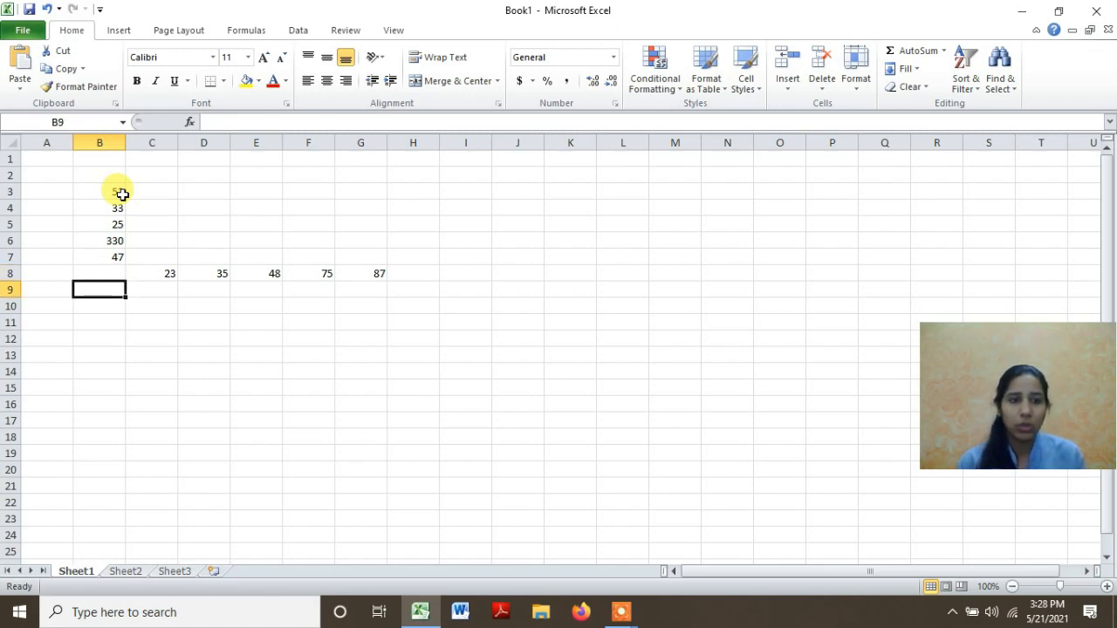
{"action": "key", "text": "Down"}
{"action": "key", "text": "Down"}
{"action": "key", "text": "Up"}
{"action": "key", "text": "Up"}
{"action": "key", "text": "Up"}
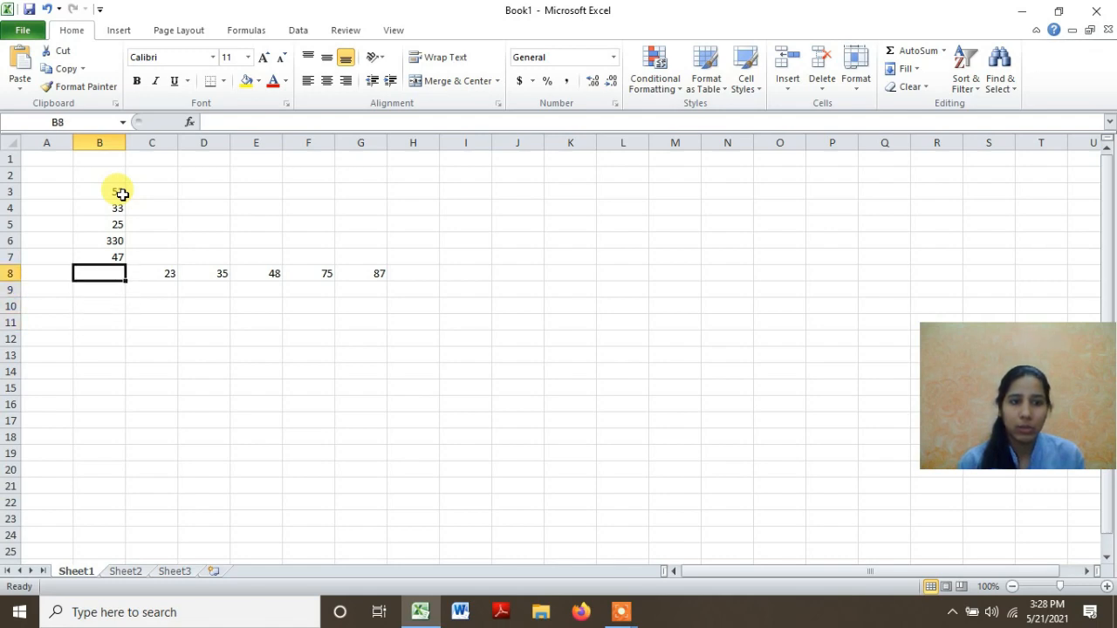
- Move the active cell back and forth along row 8 between A8 and C8, and return to B8
{"action": "key", "text": "Right"}
{"action": "key", "text": "Left"}
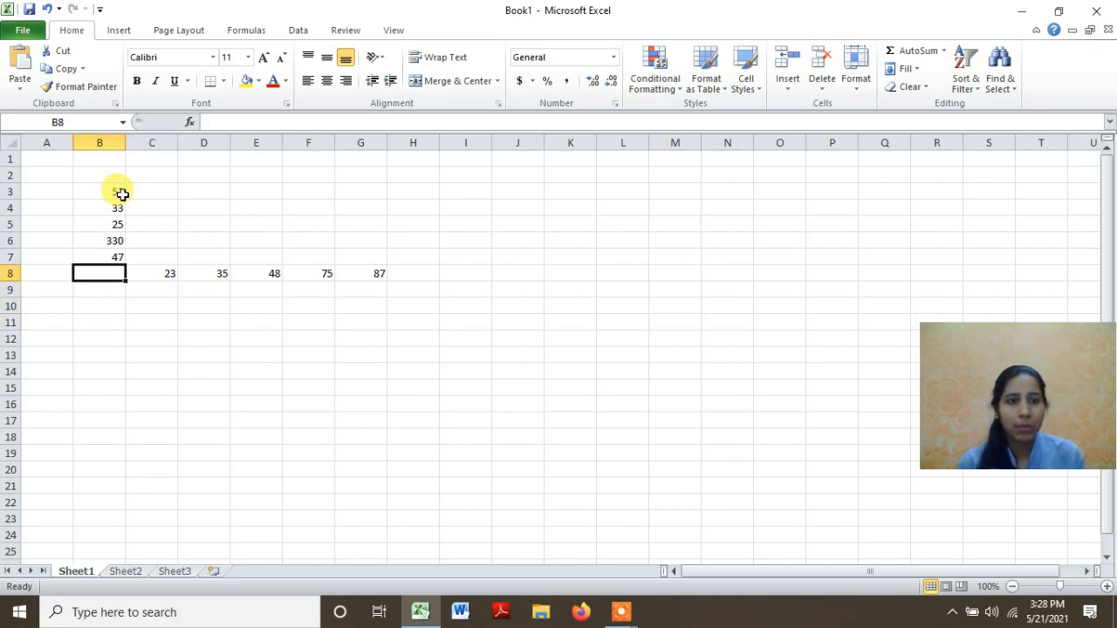
{"action": "key", "text": "Left"}
{"action": "key", "text": "Right"}
{"action": "key", "text": "Right"}
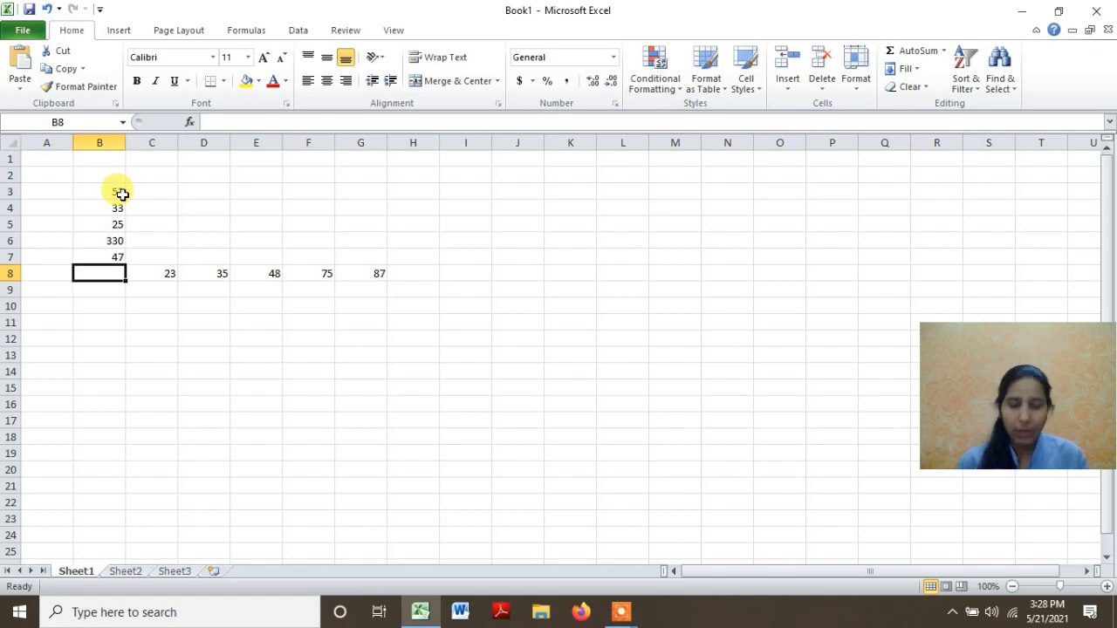
{"action": "key", "text": "Left"}
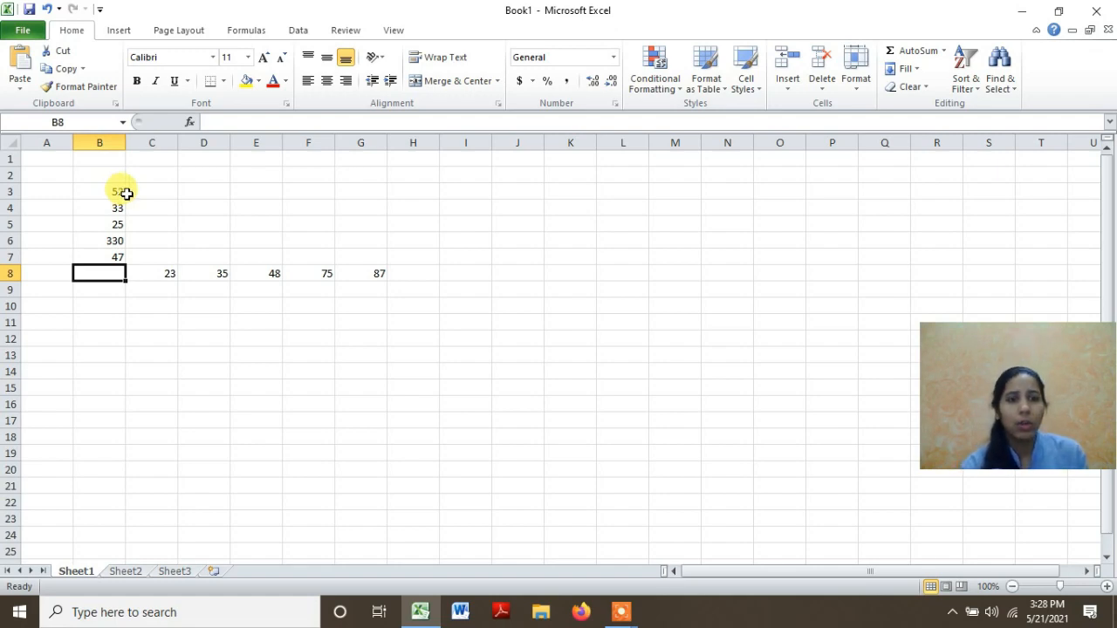
- Edit cell G8 in place, removing its first digit to leave 7, and reselect the cell
{"action": "left_click", "coordinate": [382, 273]}
{"action": "double_click", "coordinate": [381, 273]}
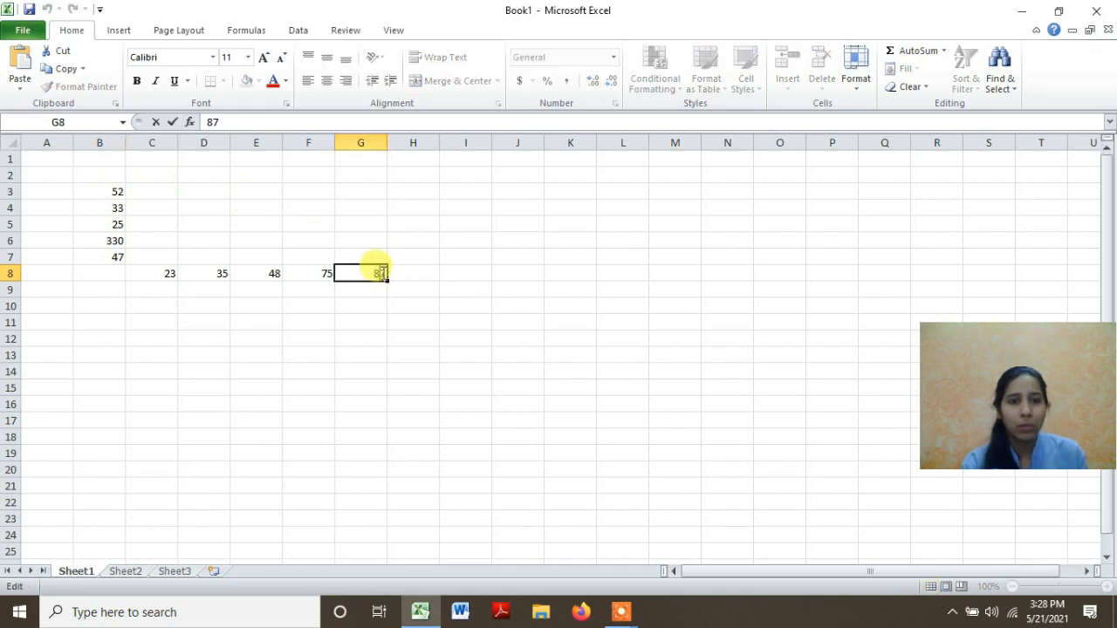
{"action": "key", "text": "BackSpace"}
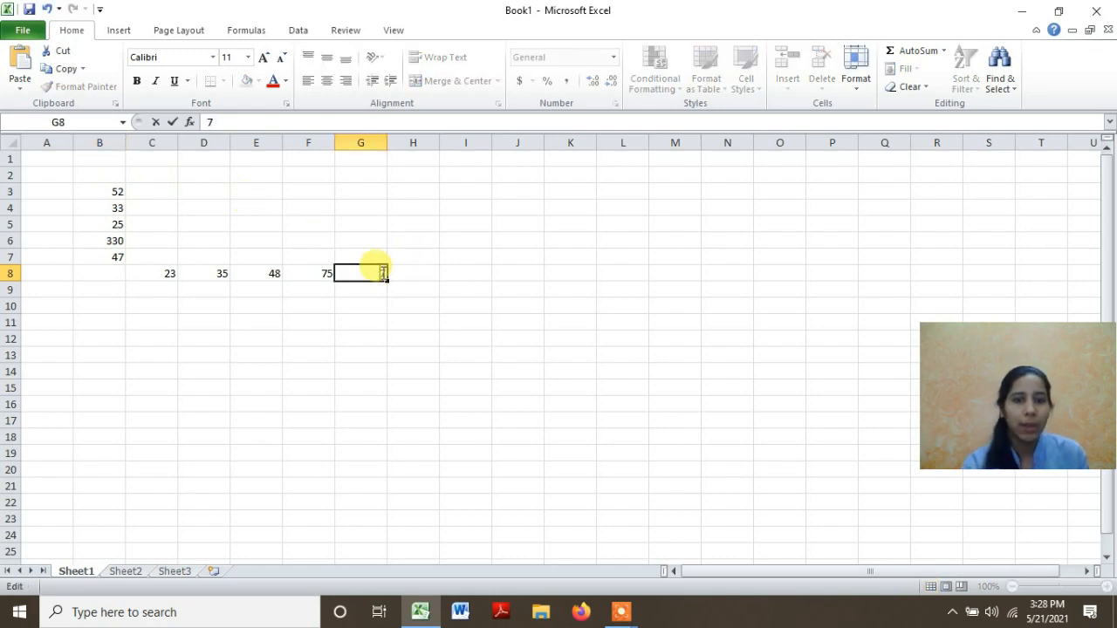
{"action": "left_click", "coordinate": [146, 277]}
{"action": "left_click", "coordinate": [341, 272]}
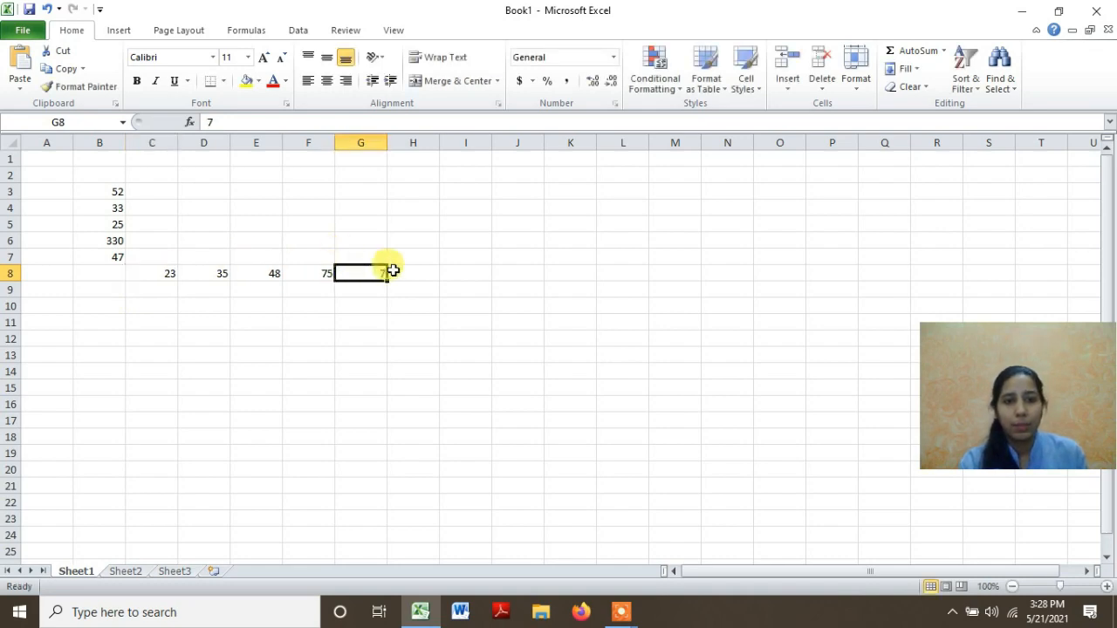
- Select the whole data block B3:G8 and clear its contents
{"action": "key", "text": "Left"}
{"action": "key", "text": "ctrl+a"}
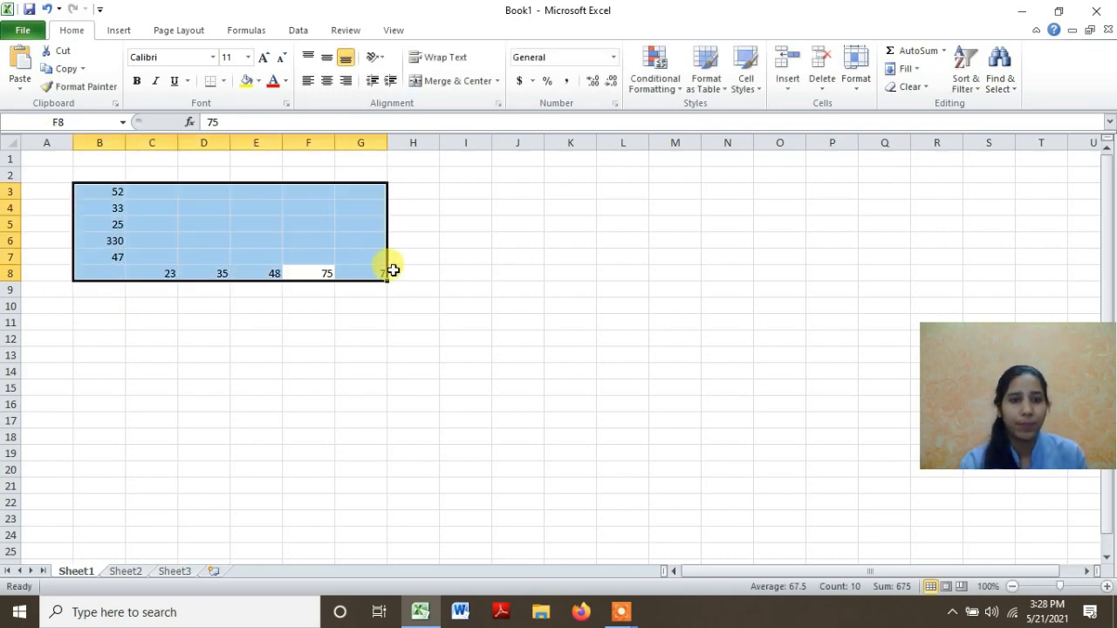
{"action": "key", "text": "BackSpace"}
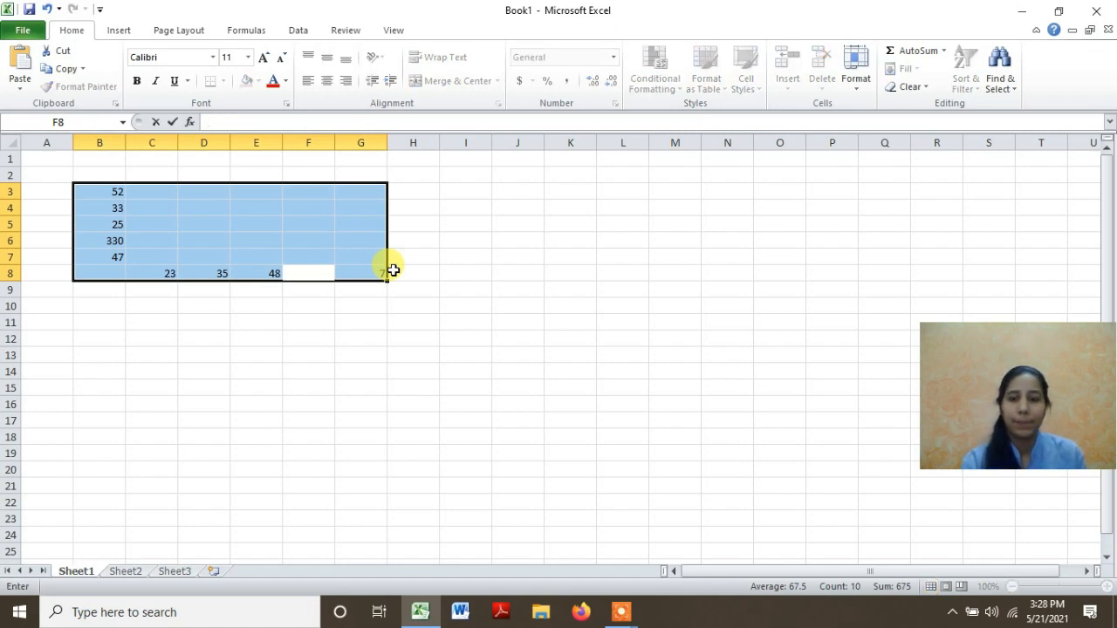
{"action": "left_click", "coordinate": [350, 299]}
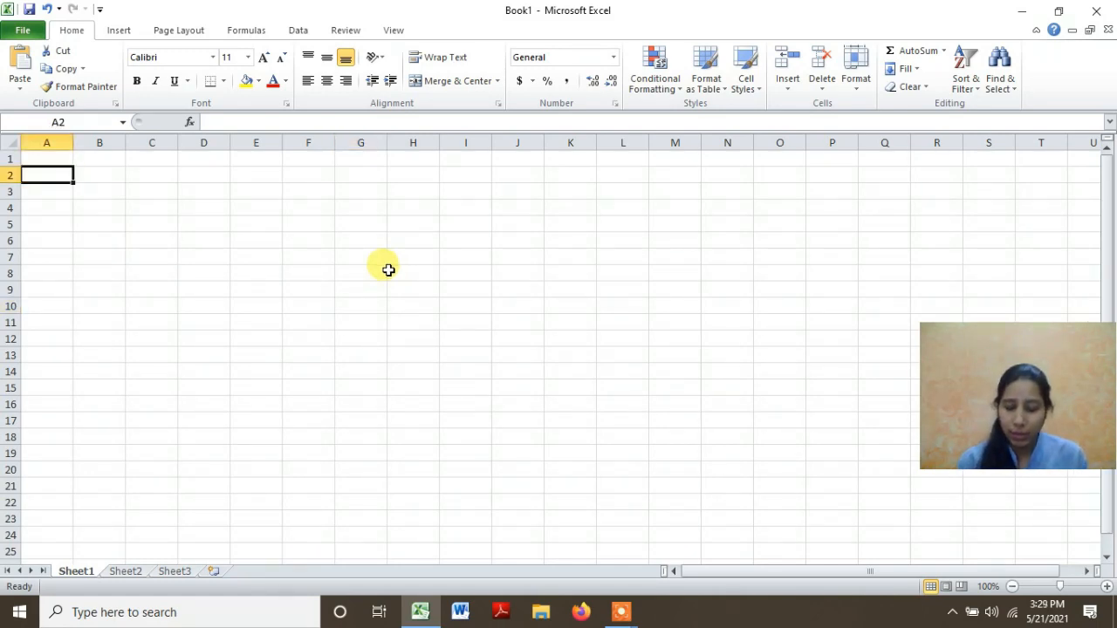
- Enter 52 in cell A2 and 24 in cell A3
{"action": "type", "text": "52"}
{"action": "key", "text": "Return"}
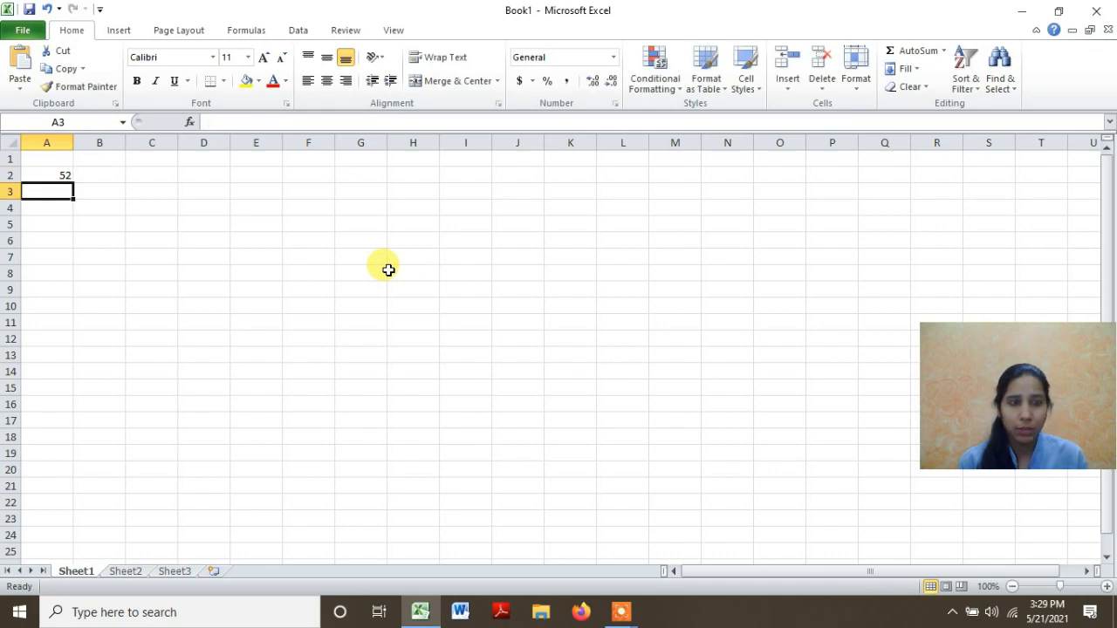
{"action": "type", "text": "24"}
{"action": "key", "text": "Return"}
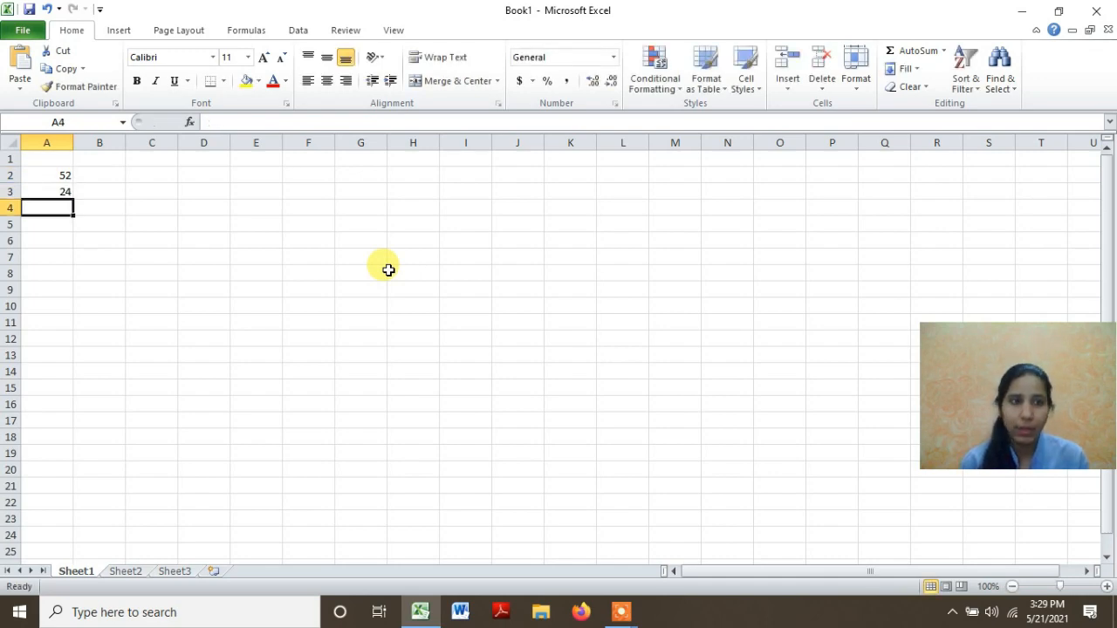
- Enter 33 in cell A4, 88 in cell A5 and 23 in cell A6
{"action": "type", "text": "33"}
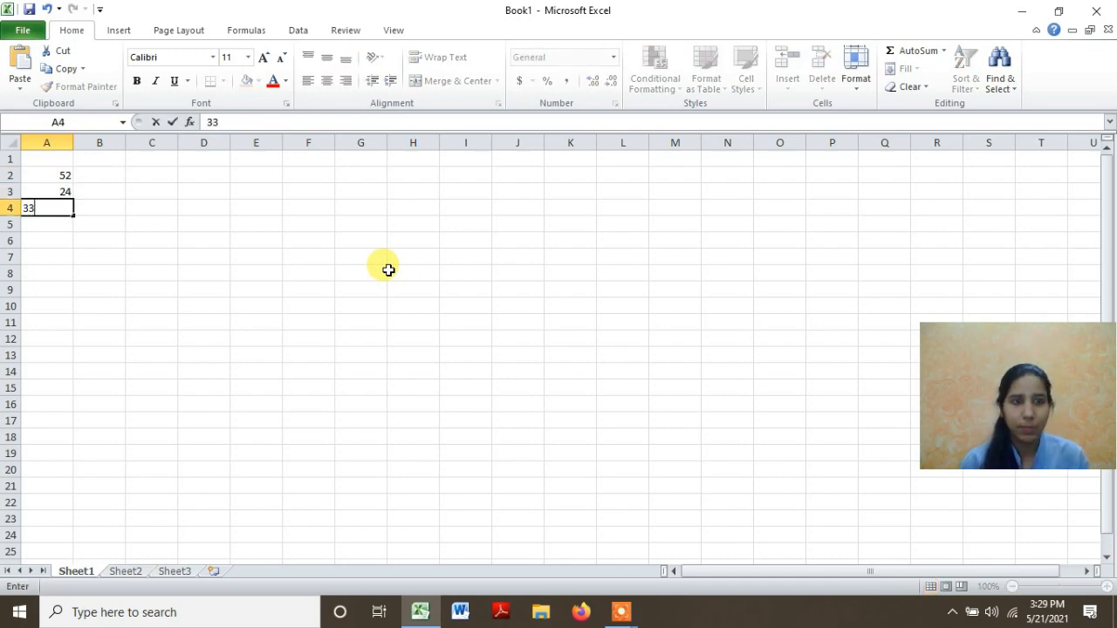
{"action": "key", "text": "Return"}
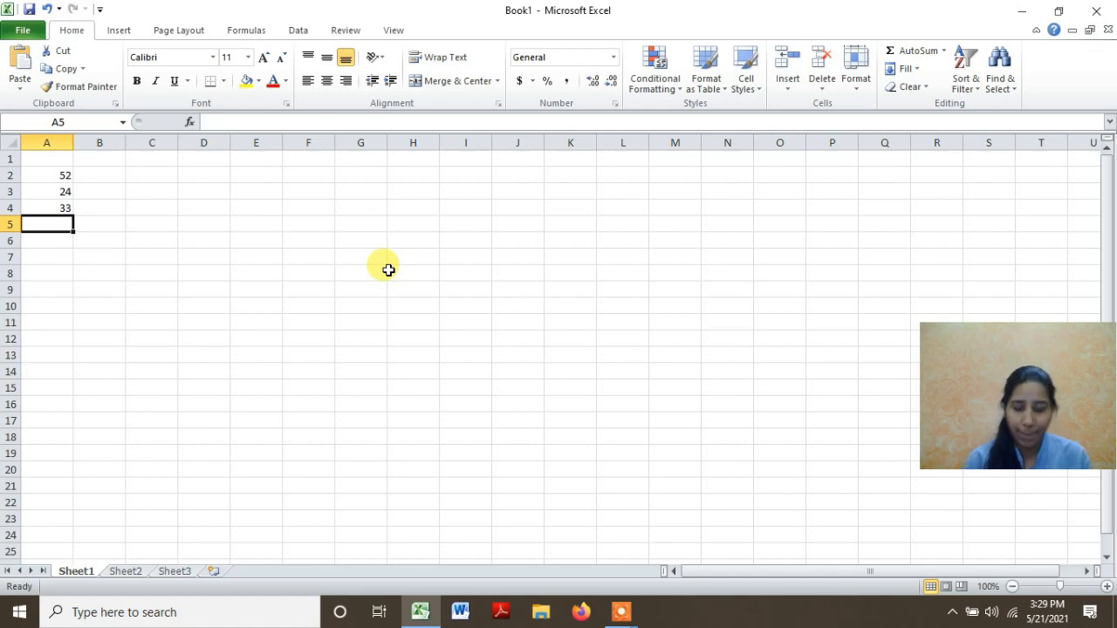
{"action": "type", "text": "88"}
{"action": "key", "text": "Return"}
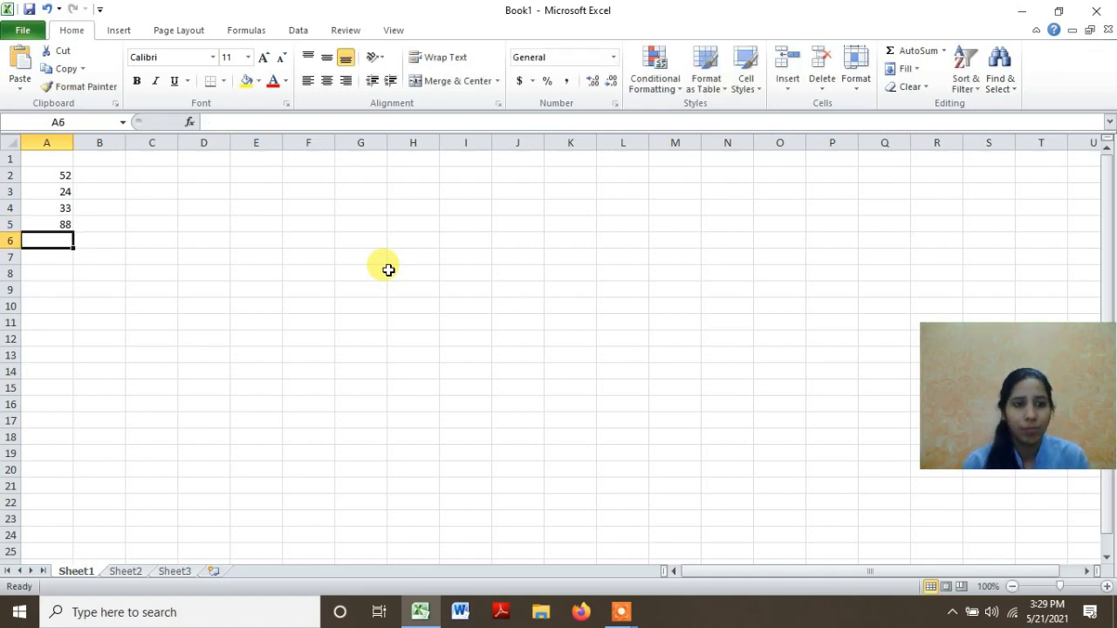
{"action": "type", "text": "23"}
{"action": "key", "text": "Return"}
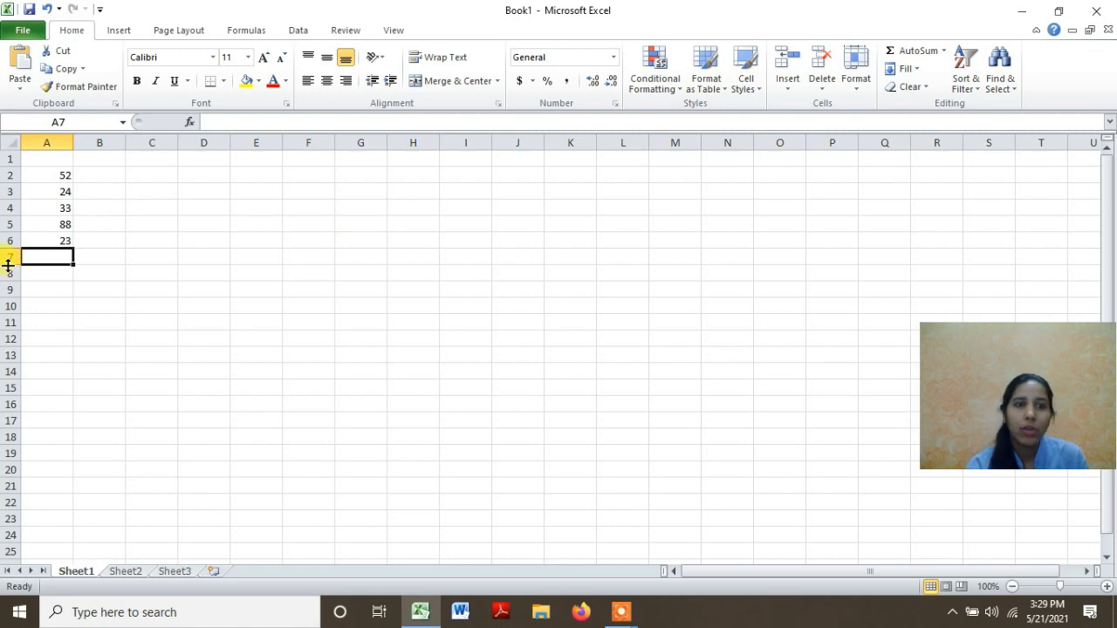
- Add up the column's numbers in cell A7 with the manually written formula =52+24+33+88+23
{"action": "double_click", "coordinate": [52, 256]}
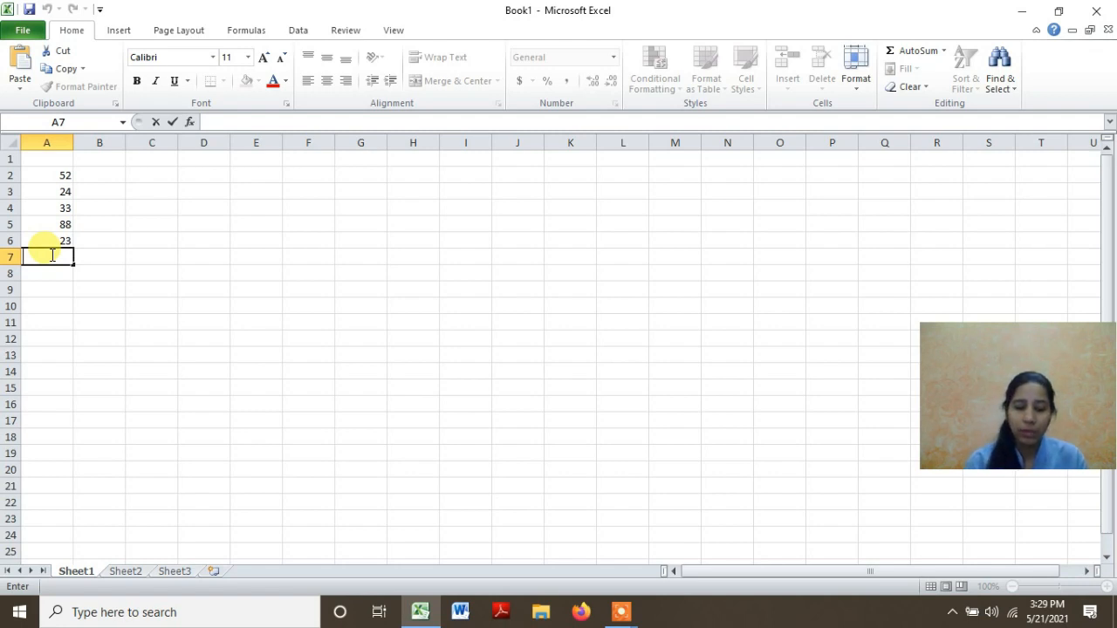
{"action": "type", "text": "="}
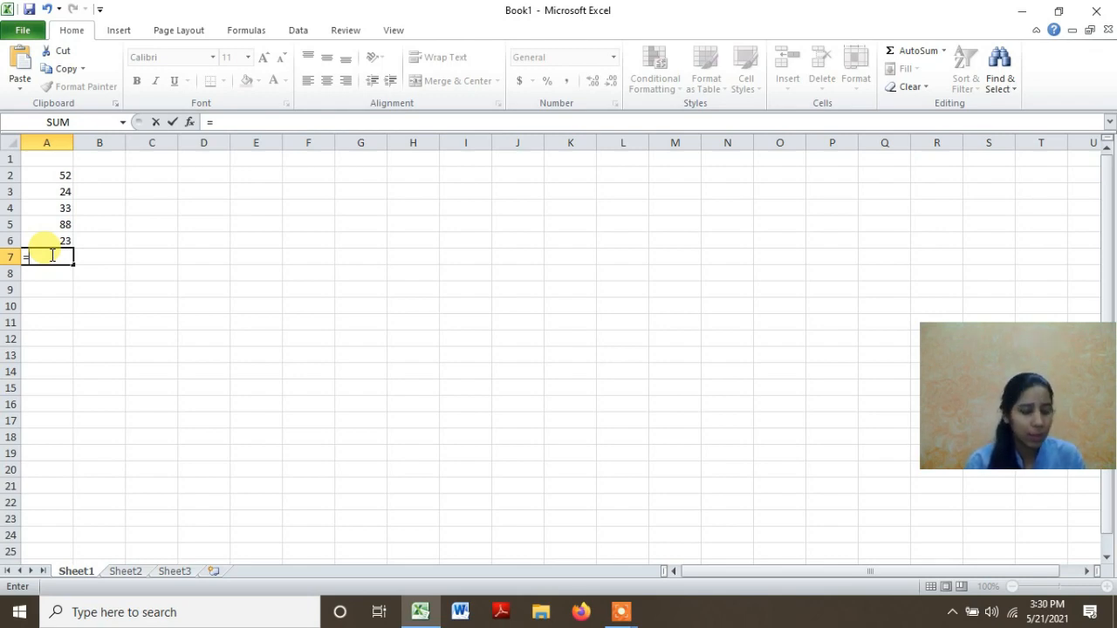
{"action": "type", "text": "52"}
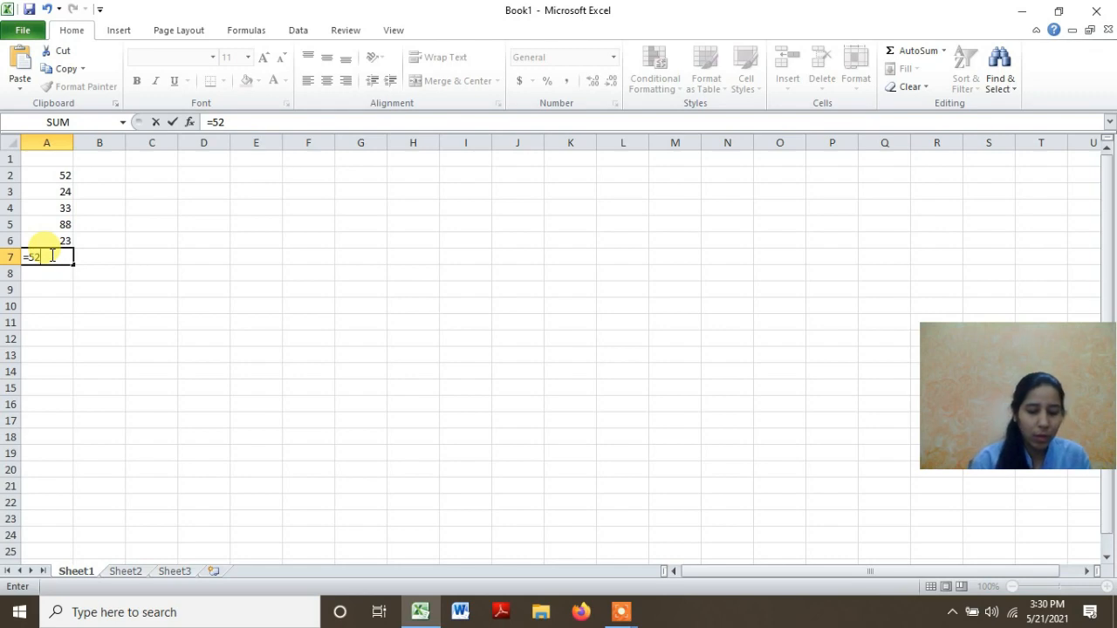
{"action": "type", "text": "+"}
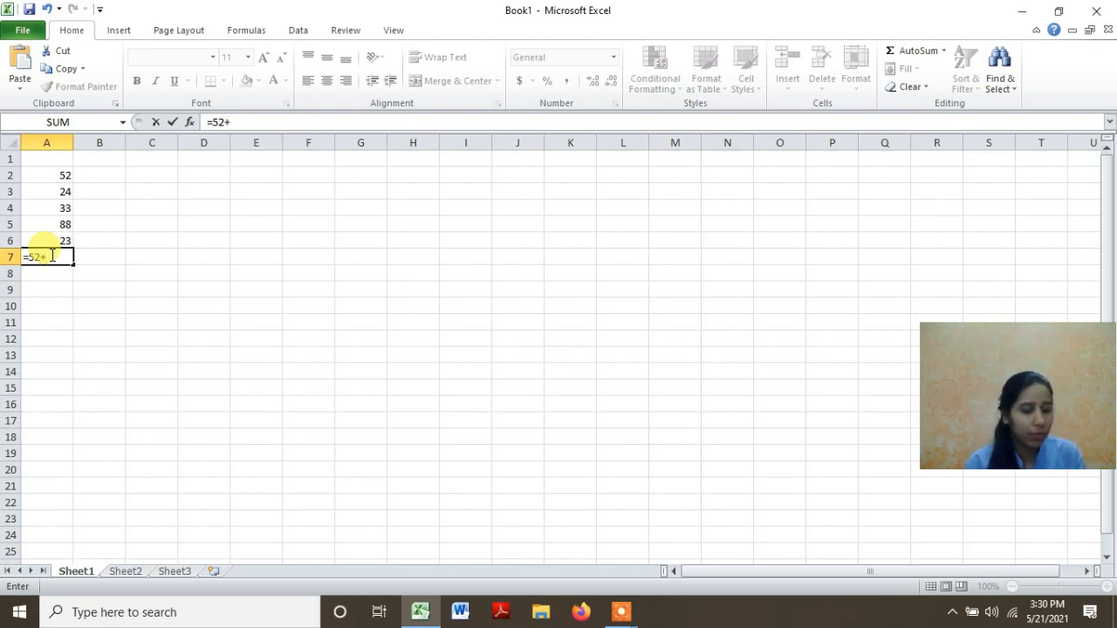
{"action": "type", "text": "25"}
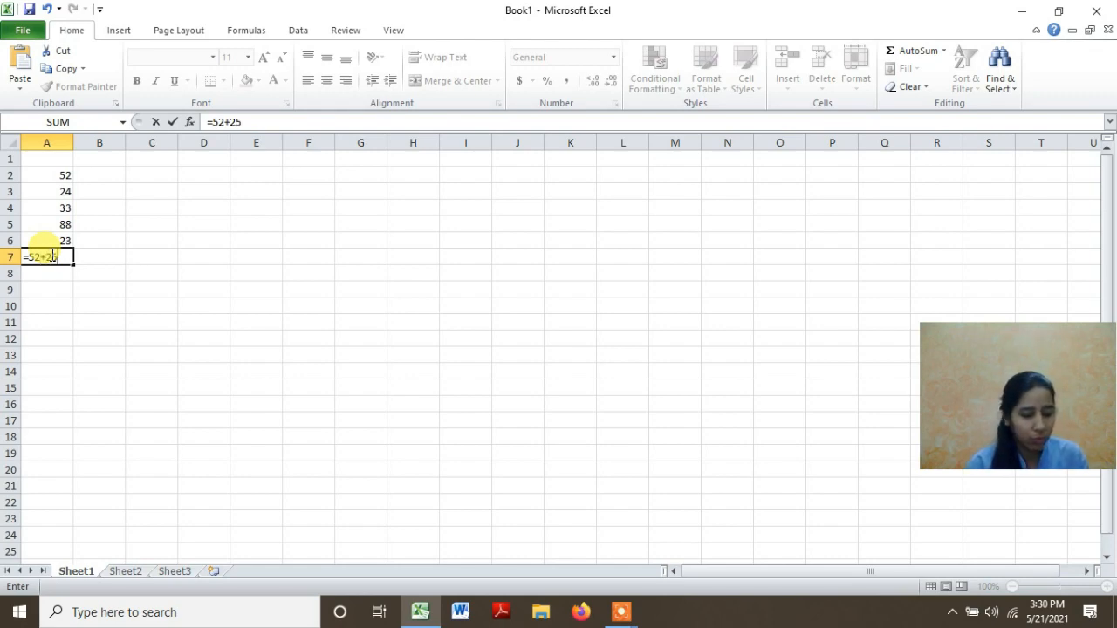
{"action": "key", "text": "BackSpace"}
{"action": "type", "text": "4+"}
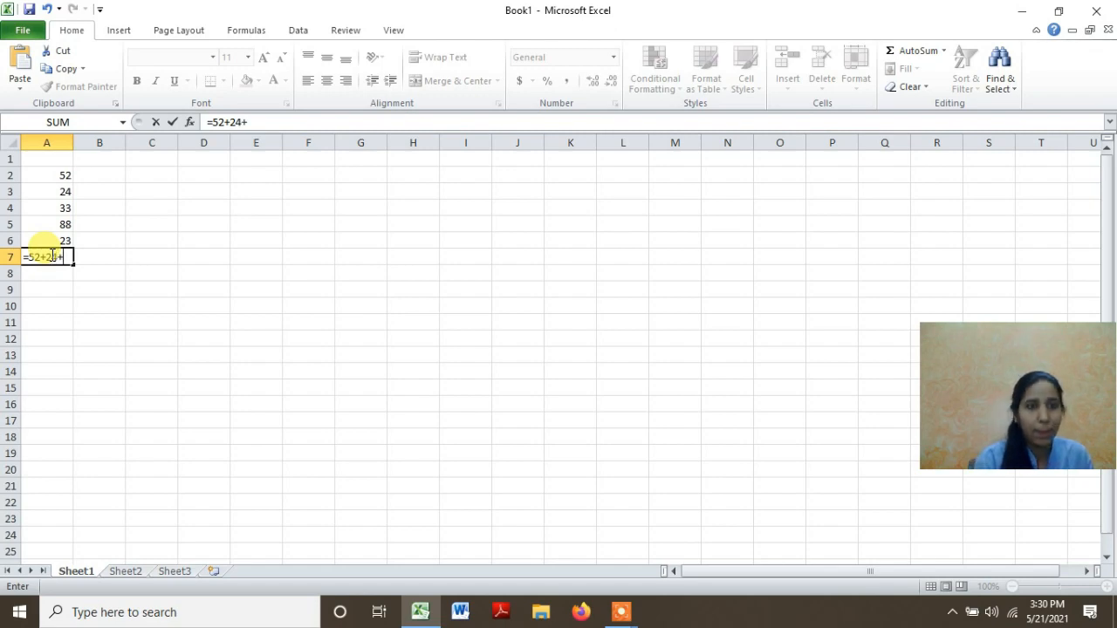
{"action": "type", "text": "33+"}
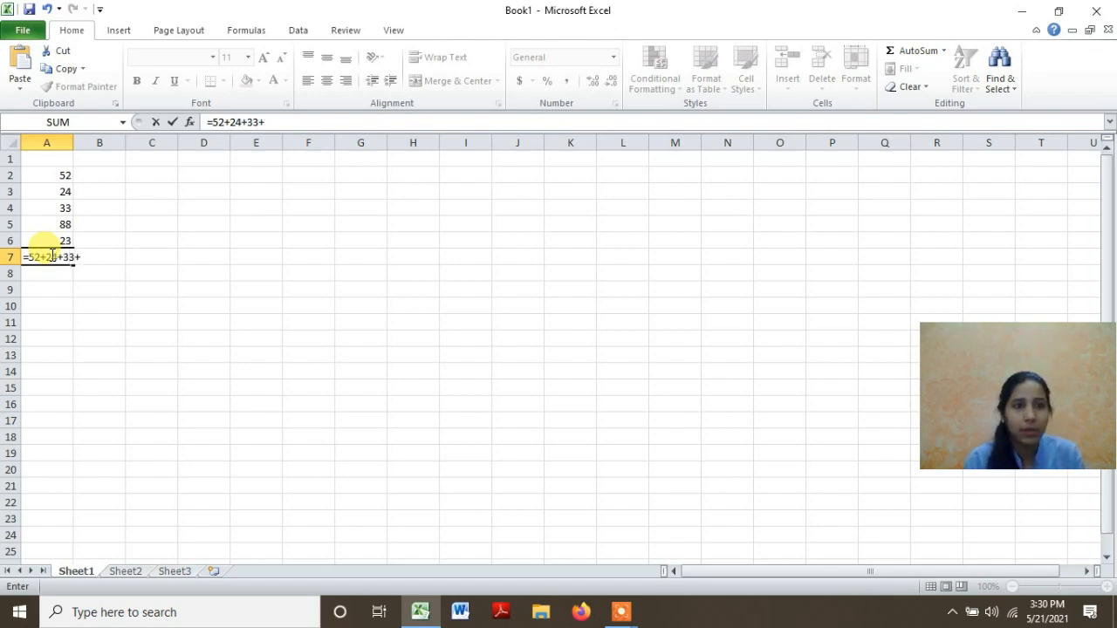
{"action": "type", "text": "88"}
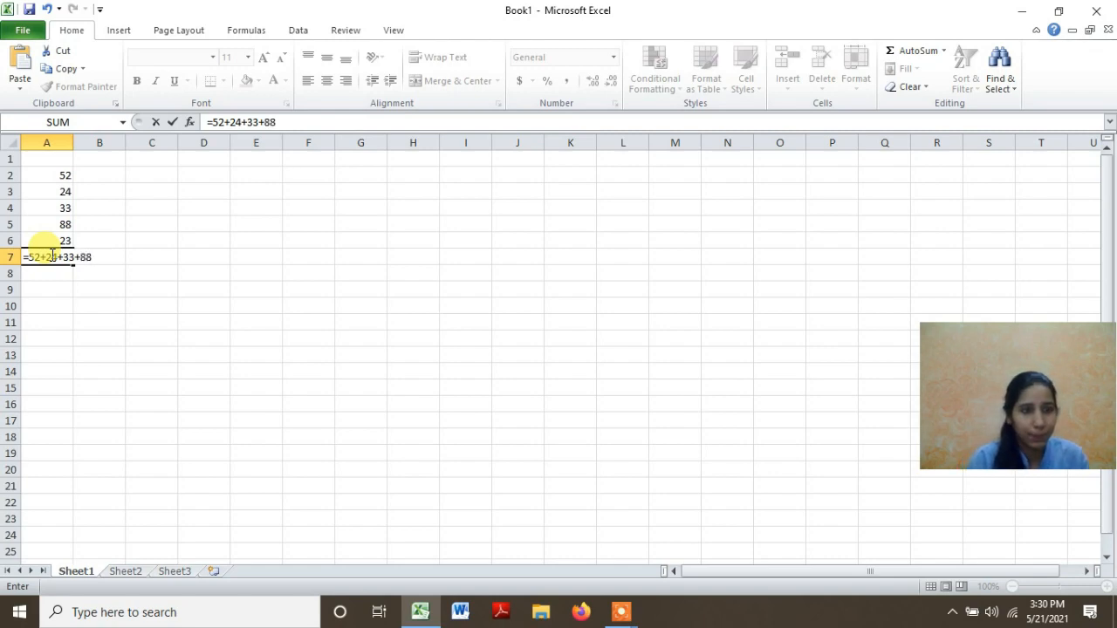
{"action": "type", "text": "+23"}
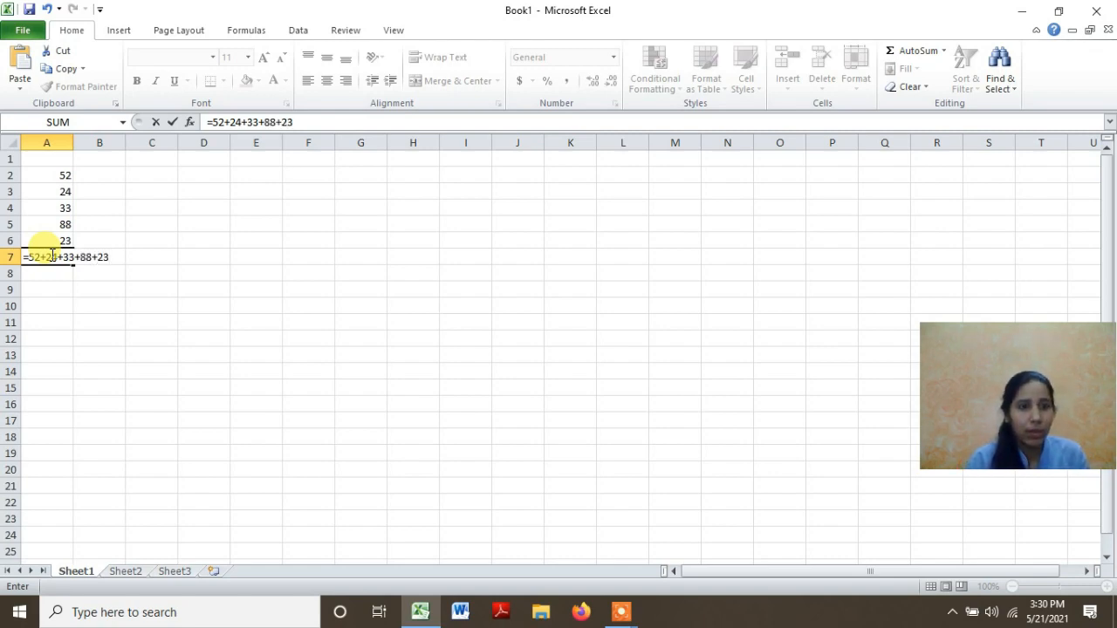
{"action": "key", "text": "Return"}
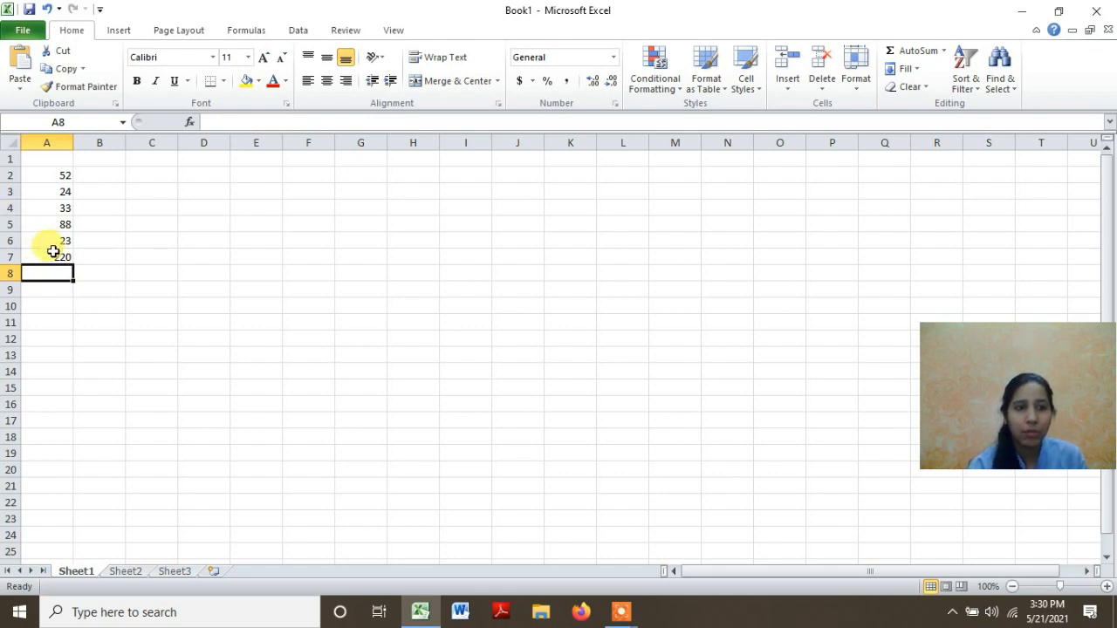
- Inspect the manual addition formula in cell A7 and clear it from the cell
{"action": "left_click", "coordinate": [51, 255]}
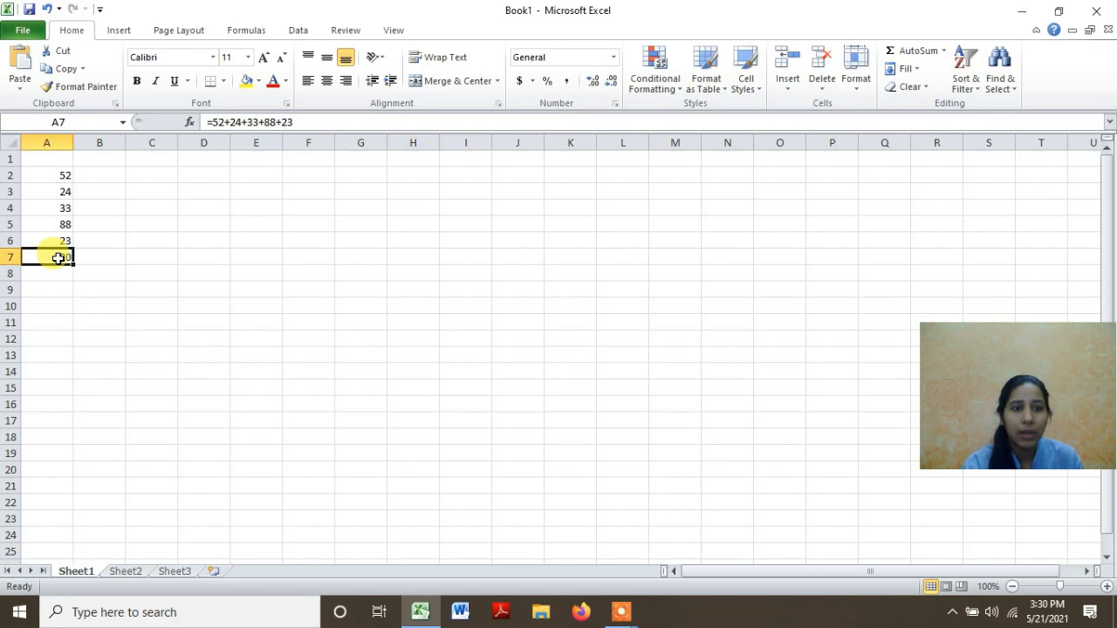
{"action": "double_click", "coordinate": [58, 258]}
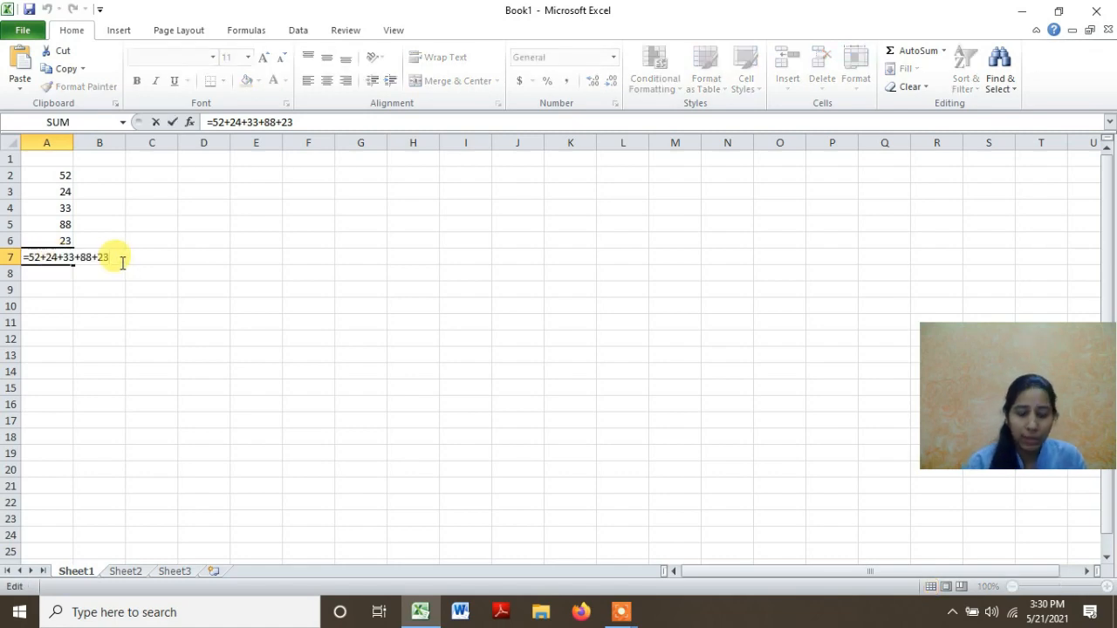
{"action": "left_click", "coordinate": [125, 255]}
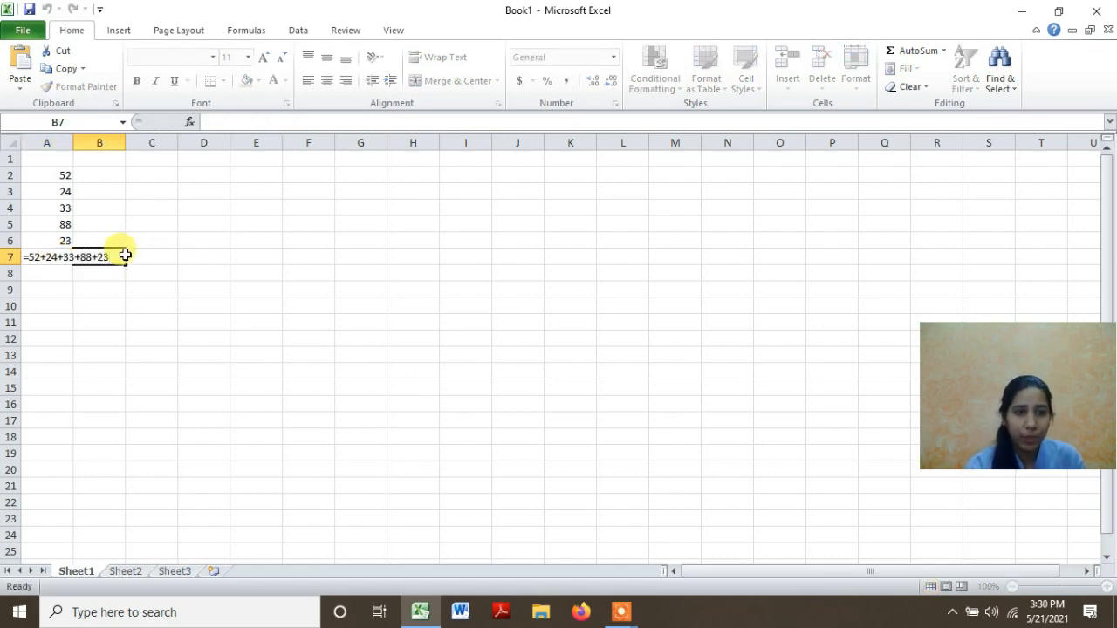
{"action": "key", "text": "BackSpace"}
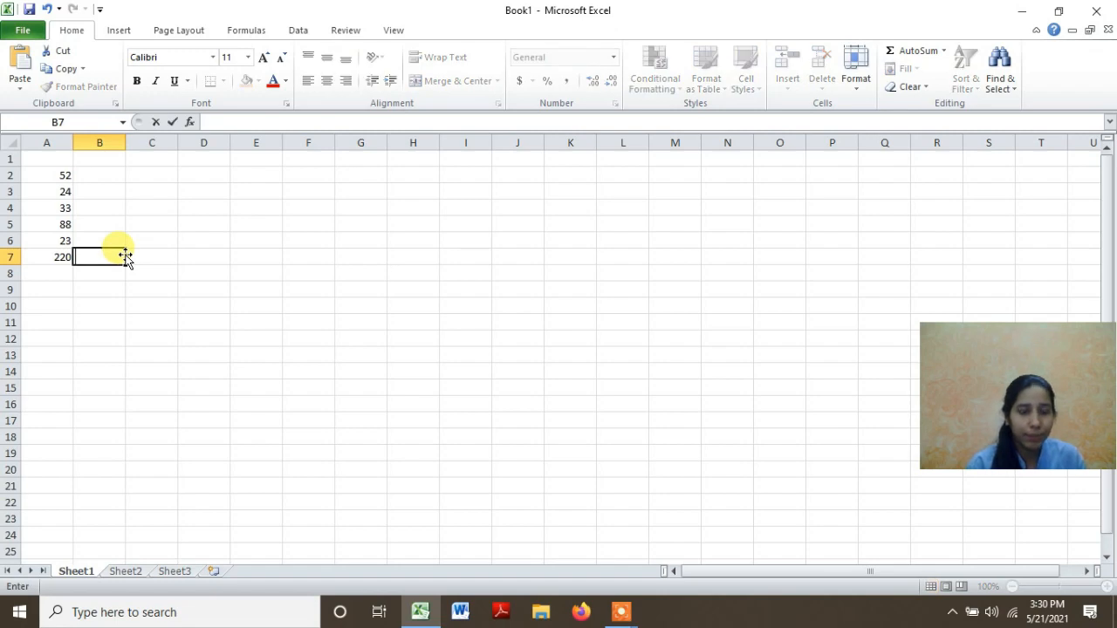
{"action": "key", "text": "Left"}
{"action": "key", "text": "BackSpace"}
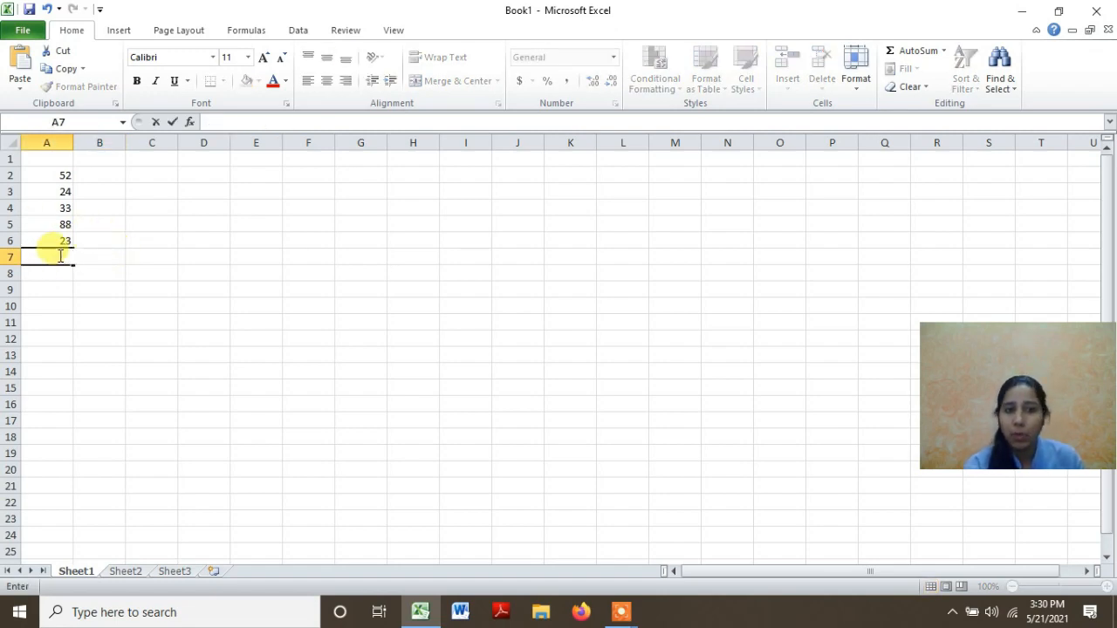
{"action": "key", "text": "Return"}
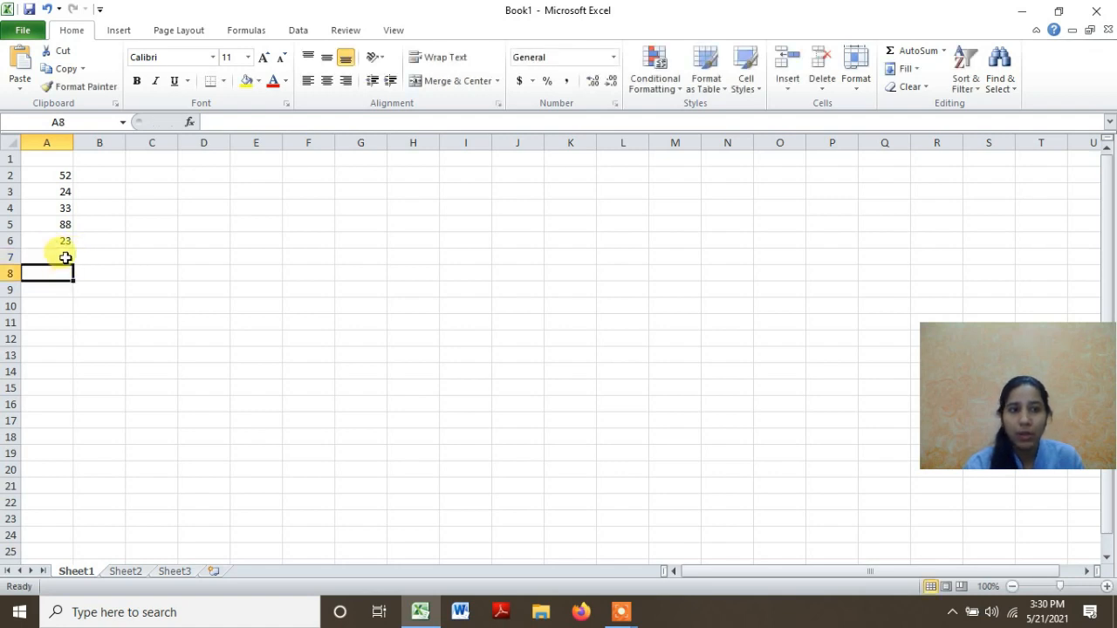
- Total the range A2:A6 in cell A7 with AutoSum
{"action": "left_click", "coordinate": [65, 257]}
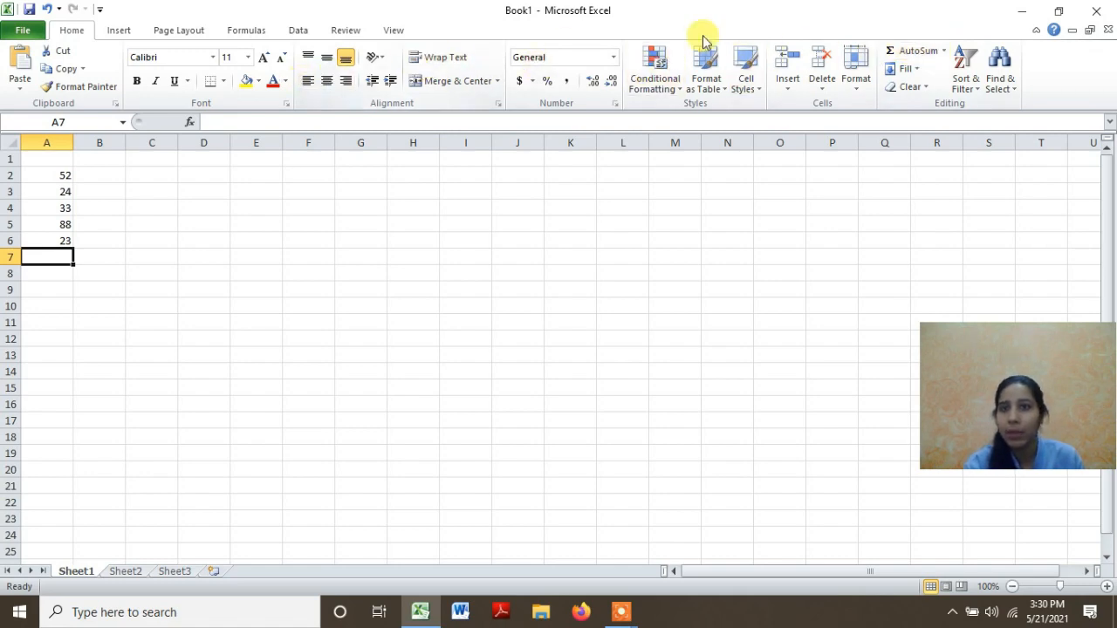
{"action": "left_click", "coordinate": [904, 54]}
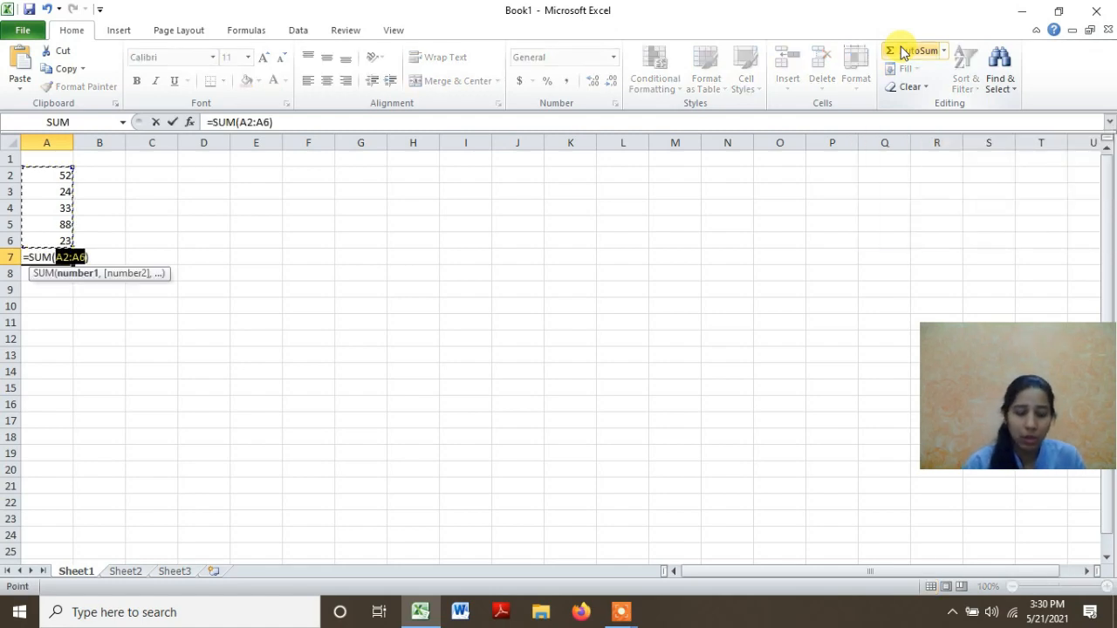
{"action": "key", "text": "Return"}
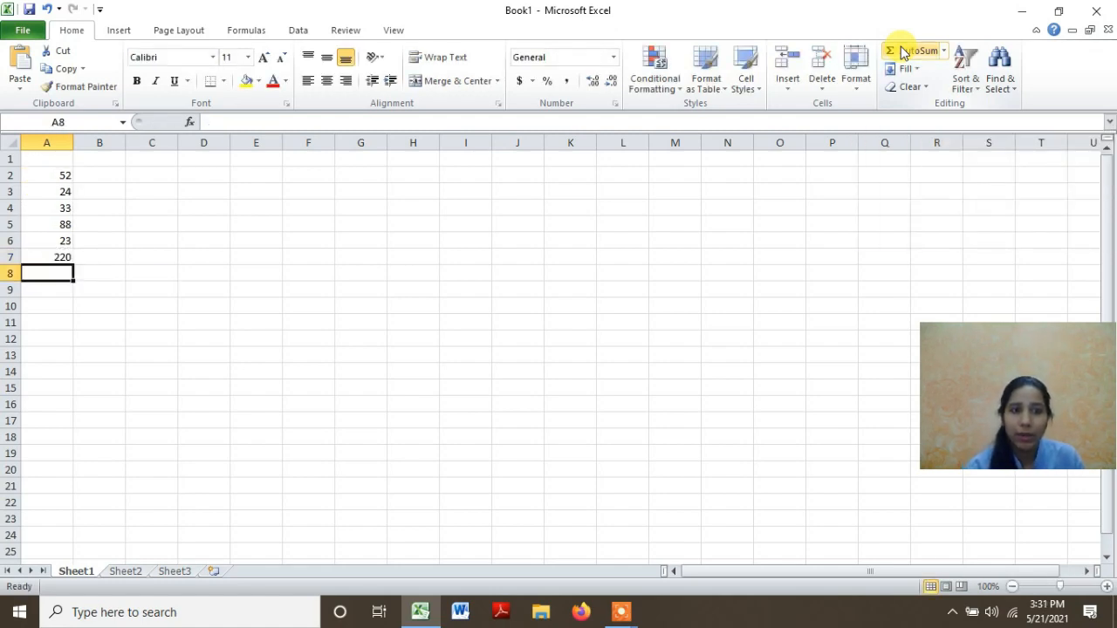
- Examine the SUM formula in cell A7 and the first and last cells of its range, A2 and A6
{"action": "left_click", "coordinate": [59, 257]}
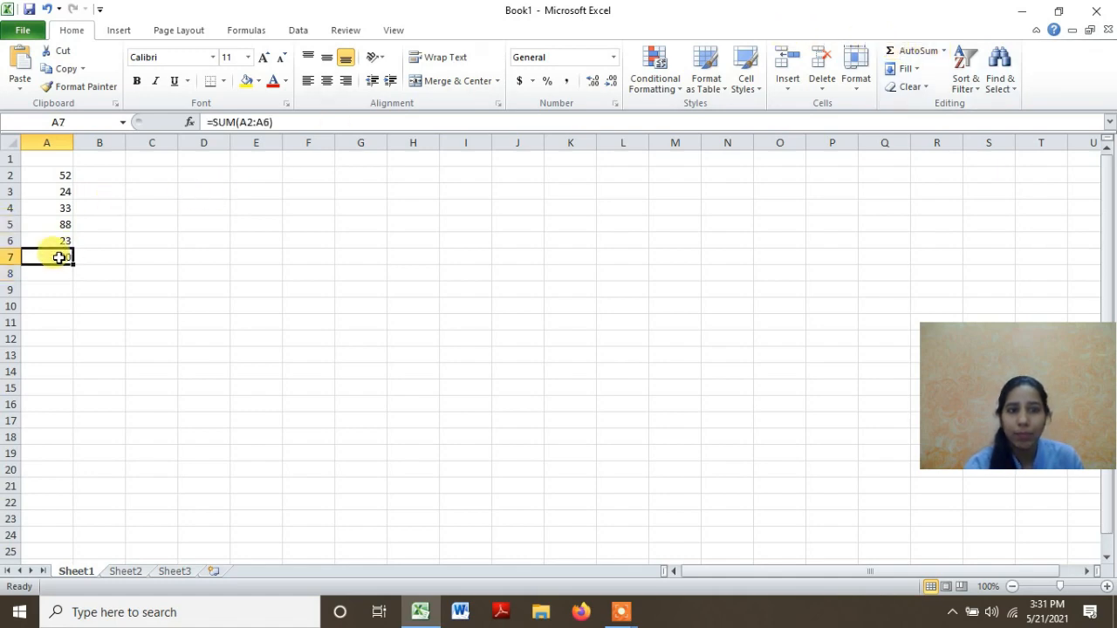
{"action": "left_click", "coordinate": [282, 122]}
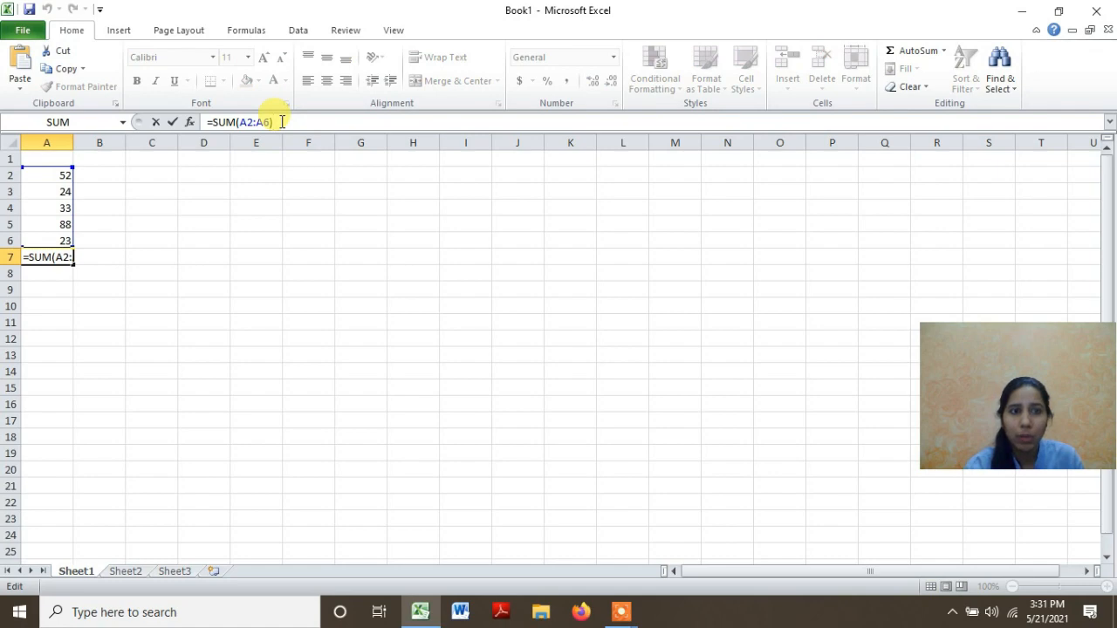
{"action": "left_click", "coordinate": [214, 237]}
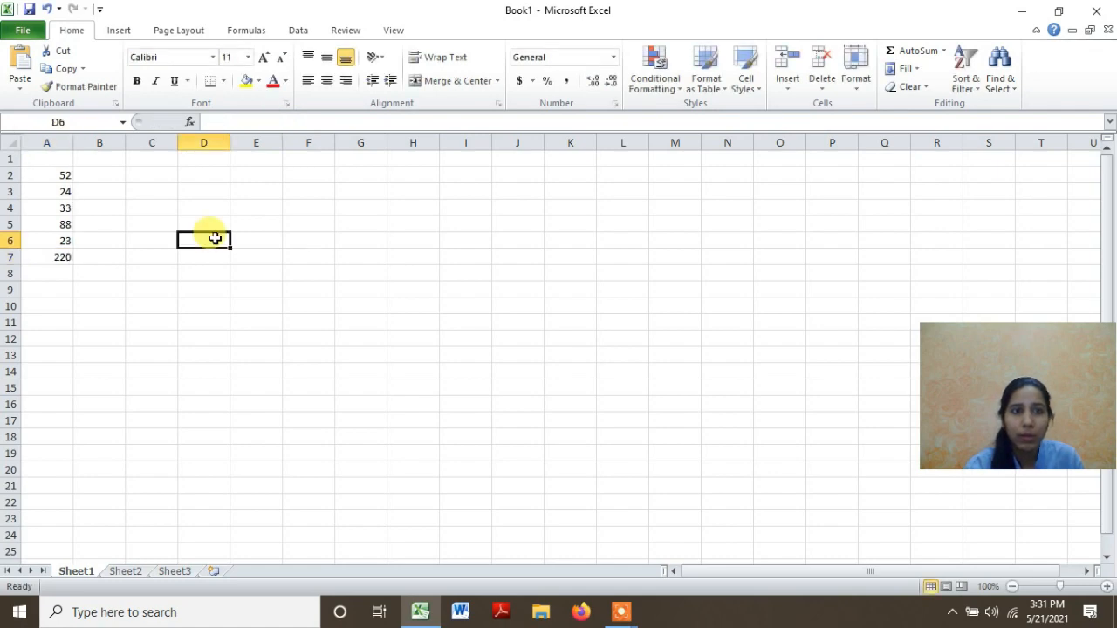
{"action": "left_click", "coordinate": [55, 254]}
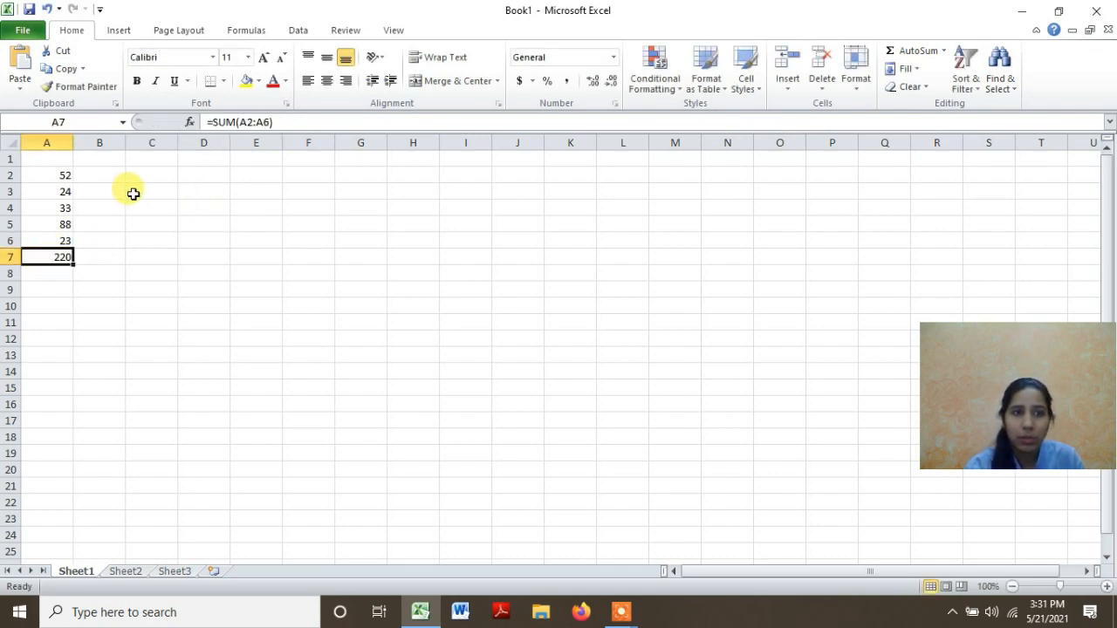
{"action": "left_click", "coordinate": [42, 177]}
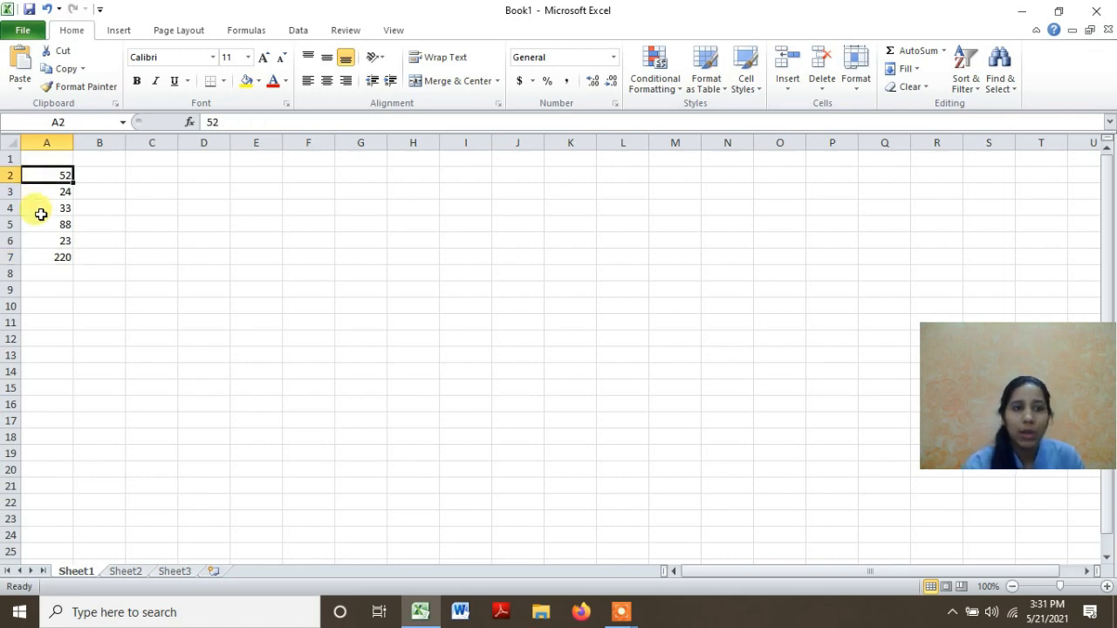
{"action": "left_click", "coordinate": [40, 242]}
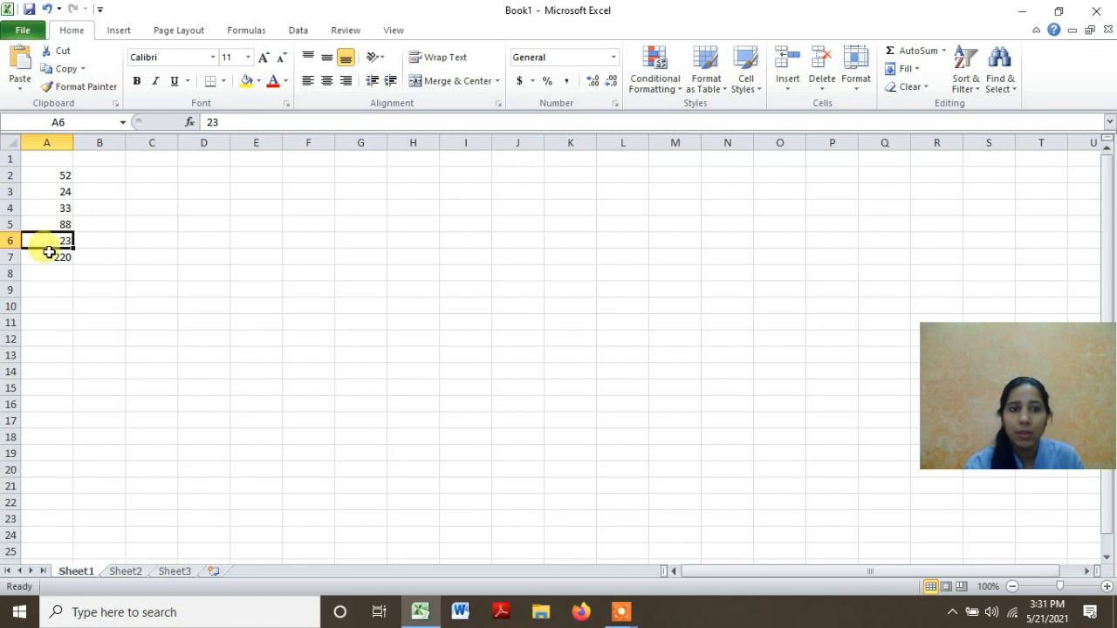
{"action": "left_click", "coordinate": [53, 259]}
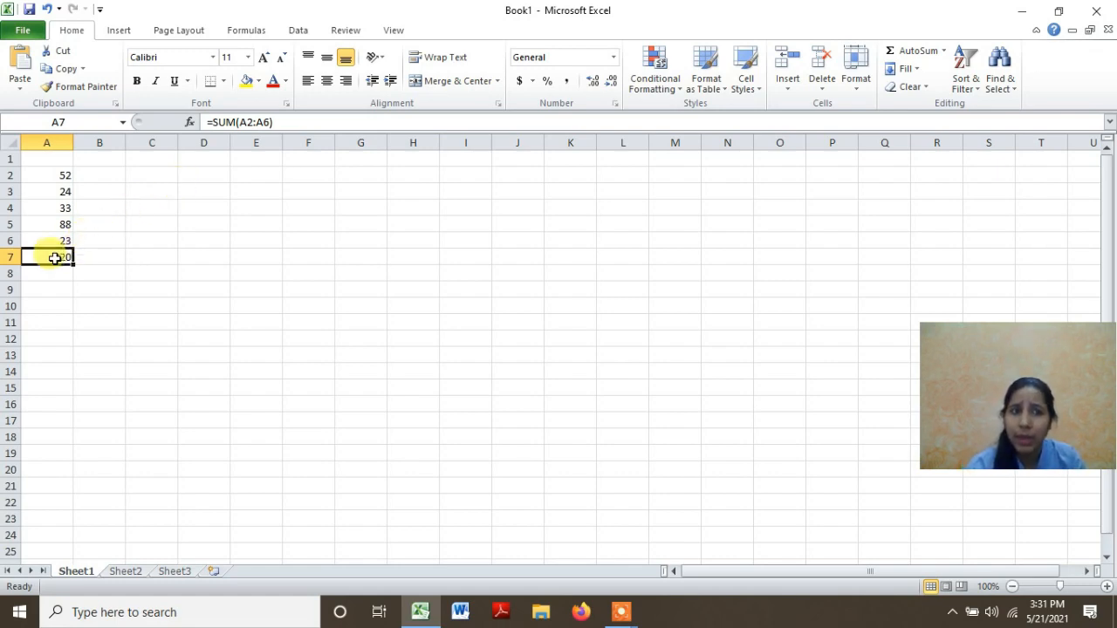
- Change cell A3 to 124 and cell A5 to 586, and check the column total in cell A7
{"action": "left_click", "coordinate": [53, 191]}
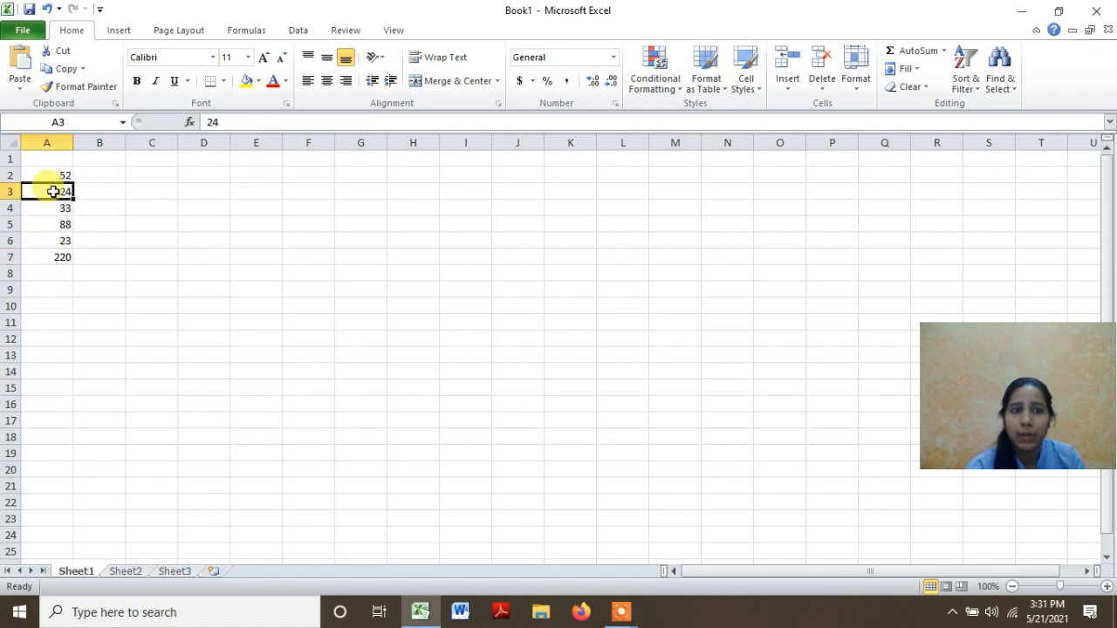
{"action": "double_click", "coordinate": [53, 191]}
{"action": "type", "text": "1"}
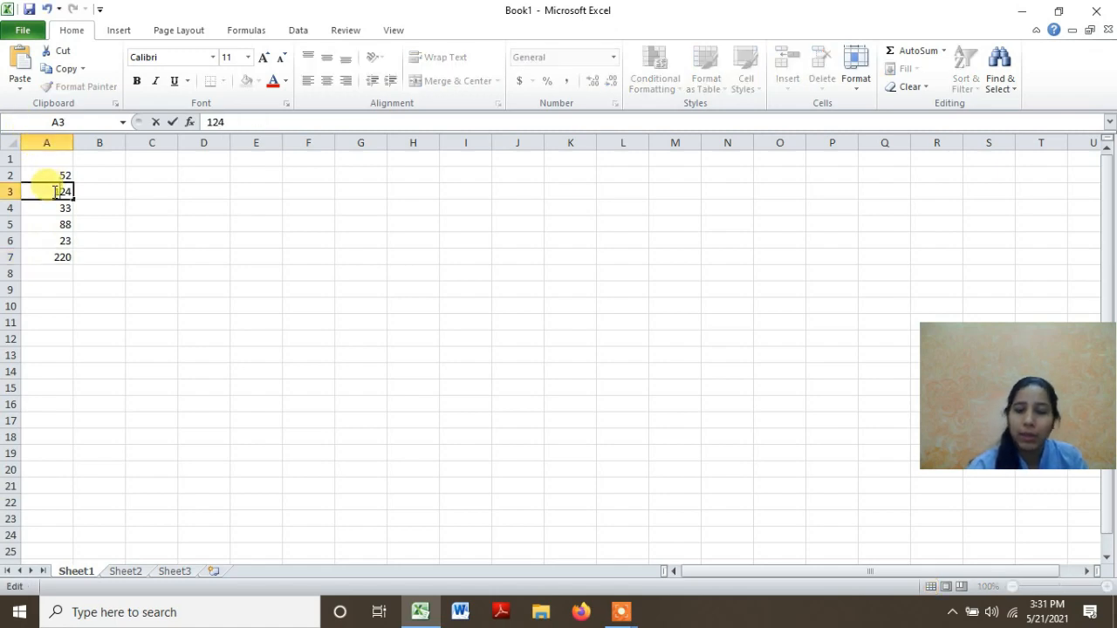
{"action": "left_click", "coordinate": [60, 221]}
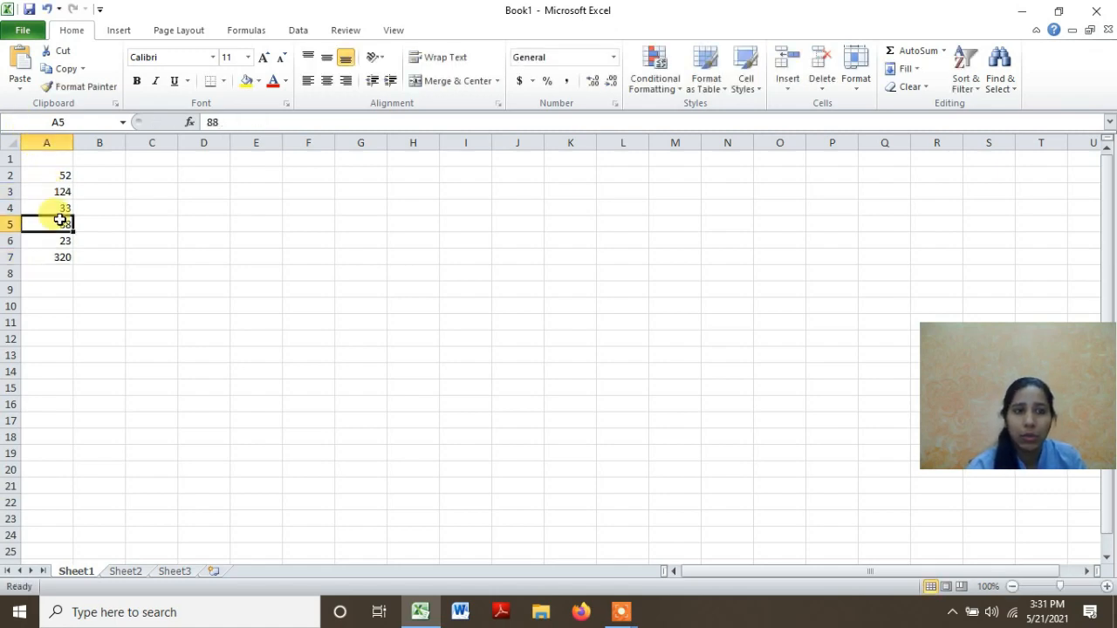
{"action": "type", "text": "5"}
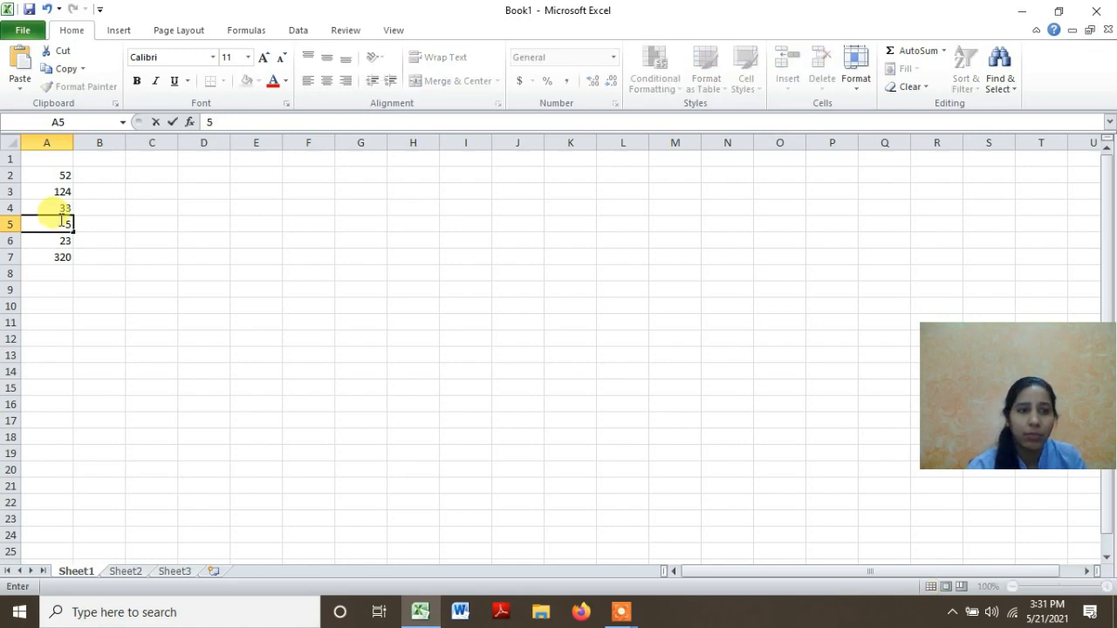
{"action": "type", "text": "86"}
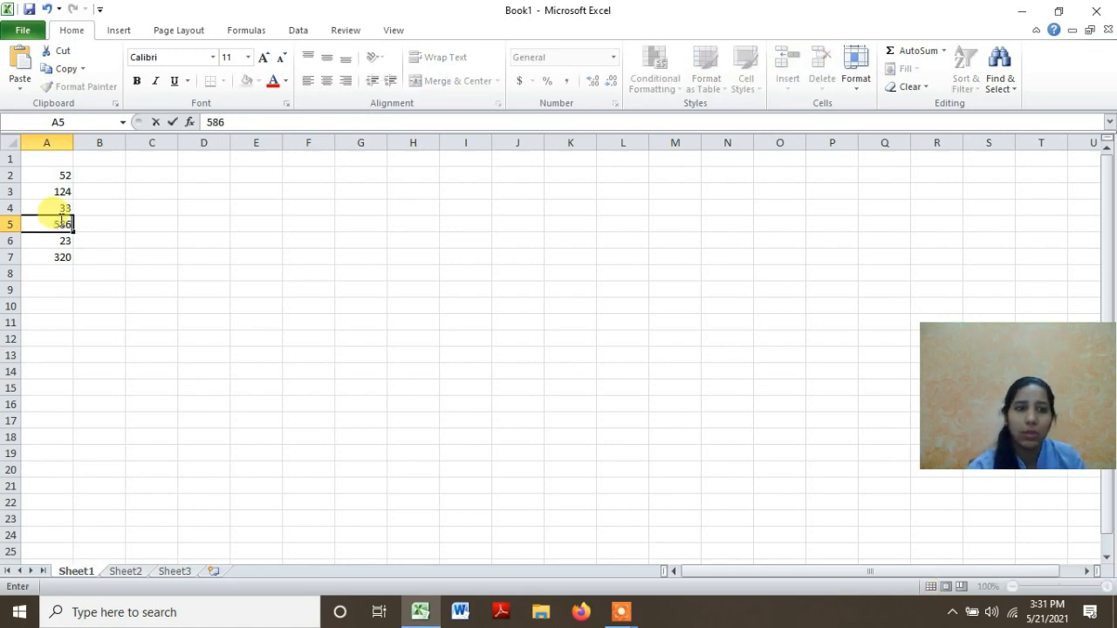
{"action": "left_click", "coordinate": [61, 257]}
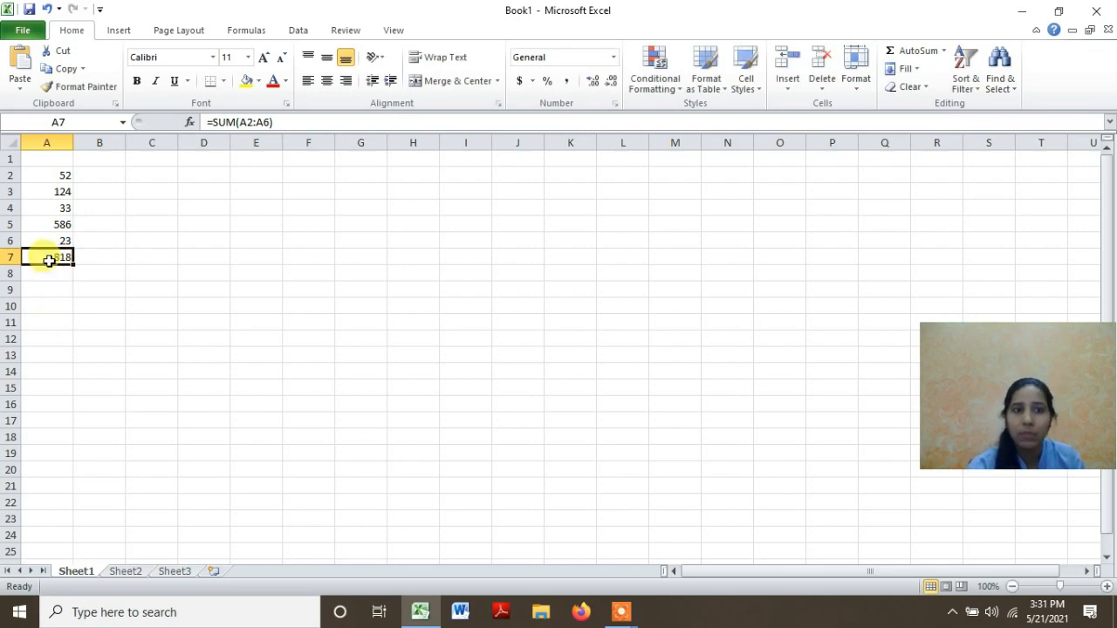
{"action": "left_click", "coordinate": [53, 208]}
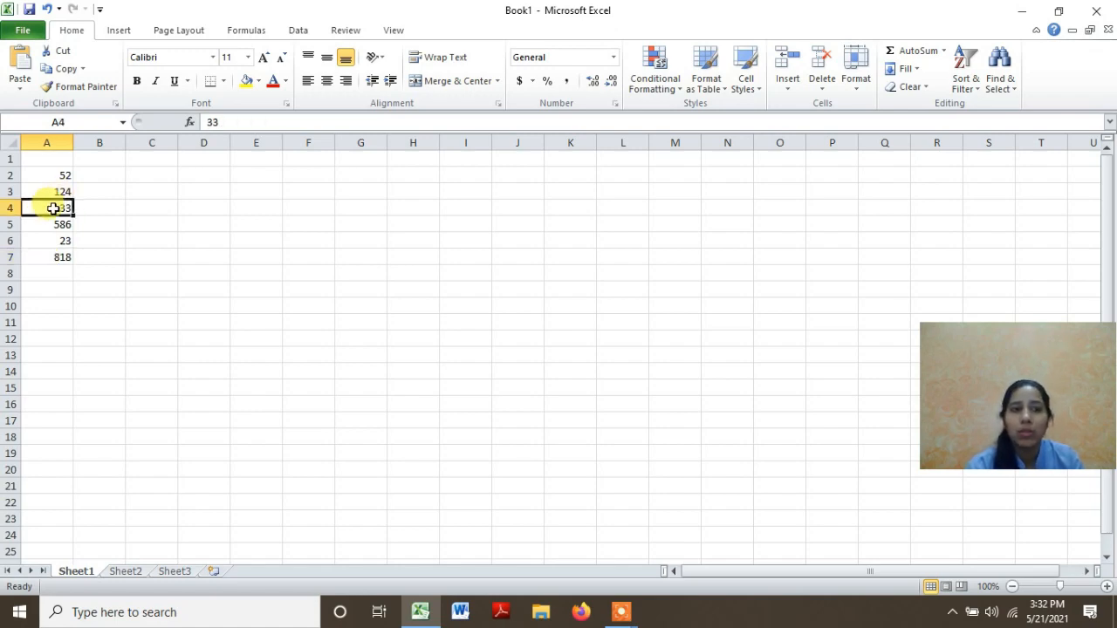
{"action": "left_click", "coordinate": [51, 256]}
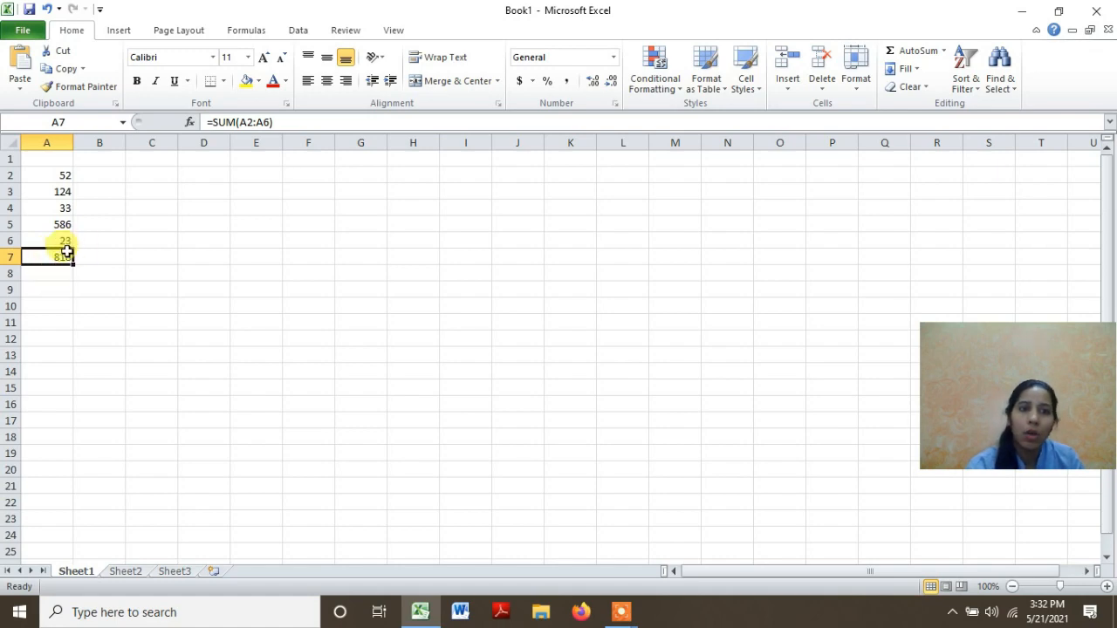
- Delete the SUM function and its range from the formula in cell A7, keeping only the equals sign
{"action": "double_click", "coordinate": [61, 256]}
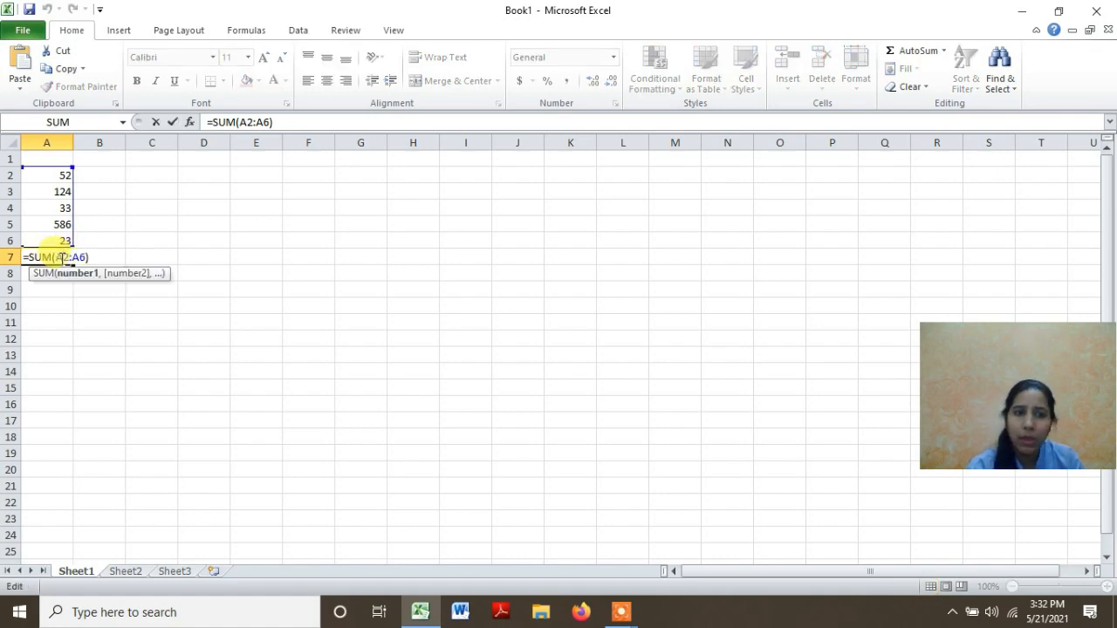
{"action": "left_click", "coordinate": [99, 259]}
{"action": "key", "text": "BackSpace"}
{"action": "key", "text": "BackSpace"}
{"action": "key", "text": "BackSpace"}
{"action": "key", "text": "BackSpace"}
{"action": "key", "text": "BackSpace"}
{"action": "key", "text": "BackSpace"}
{"action": "key", "text": "BackSpace"}
{"action": "key", "text": "BackSpace"}
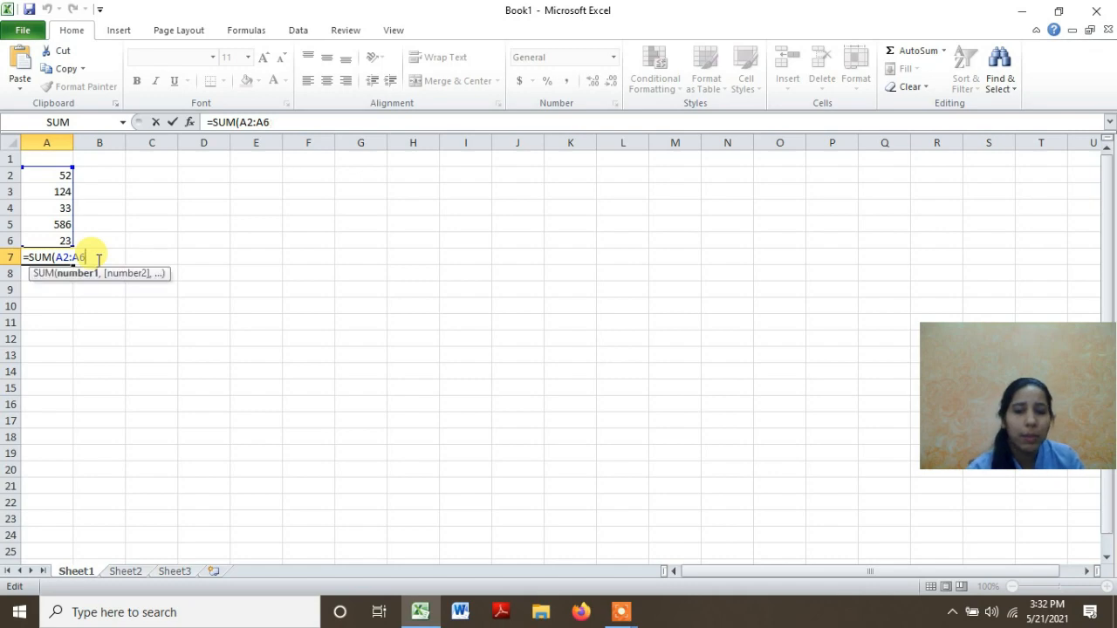
{"action": "key", "text": "BackSpace"}
{"action": "key", "text": "BackSpace"}
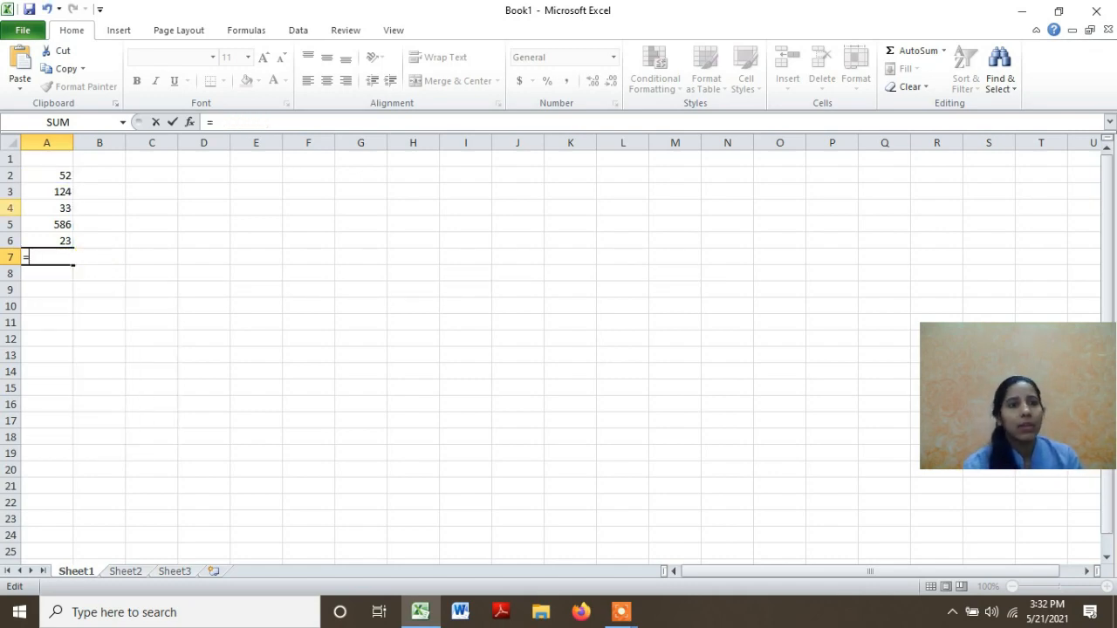
{"action": "left_click", "coordinate": [47, 176]}
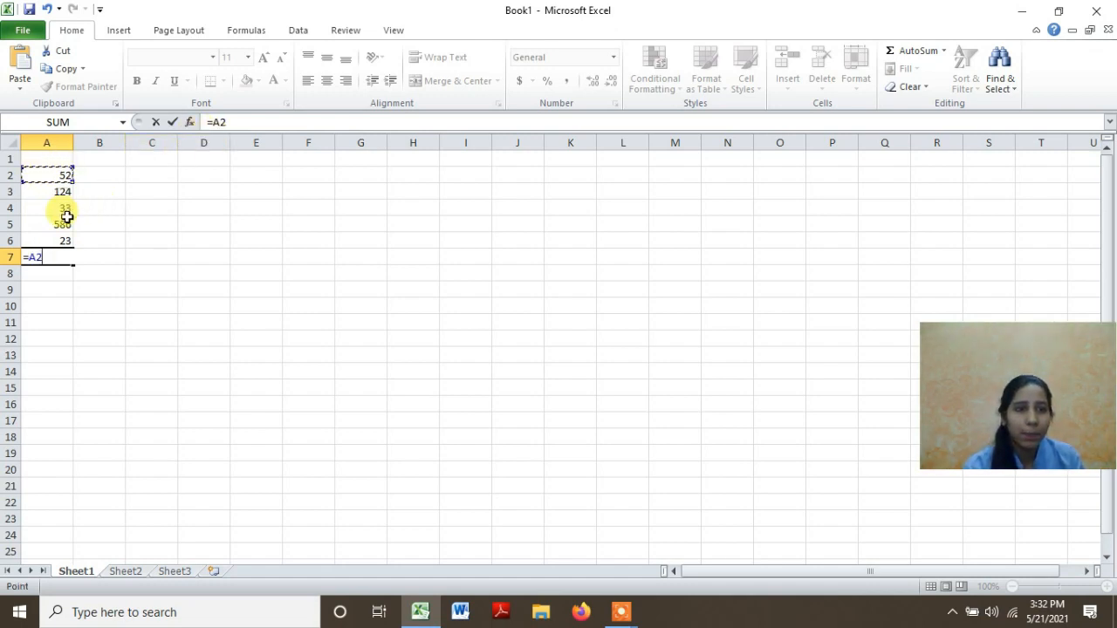
{"action": "left_click", "coordinate": [909, 52]}
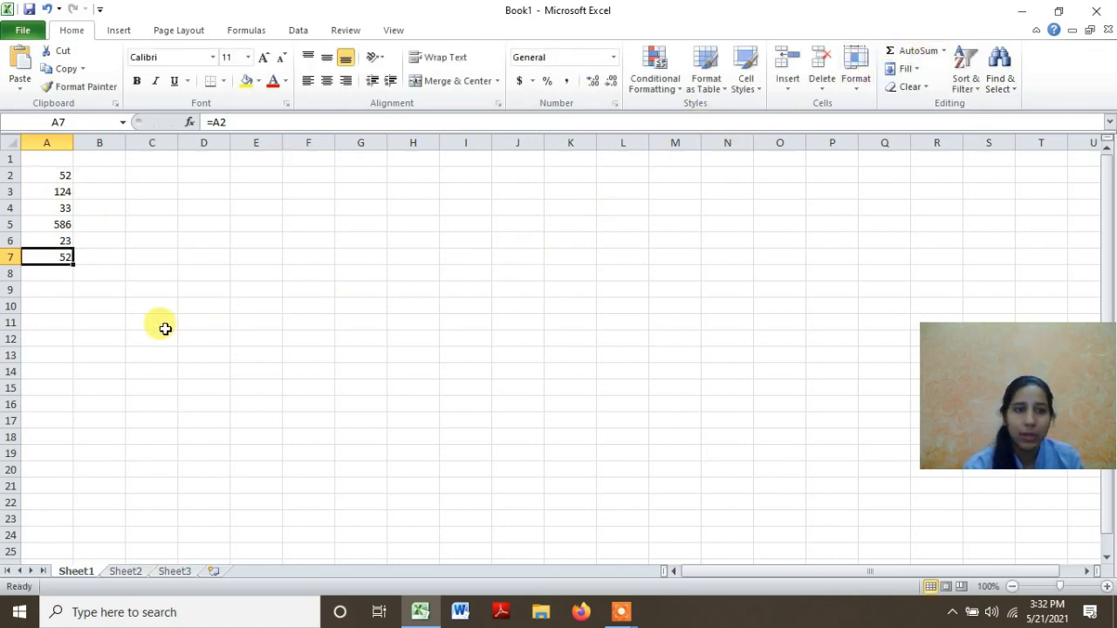
{"action": "double_click", "coordinate": [70, 257]}
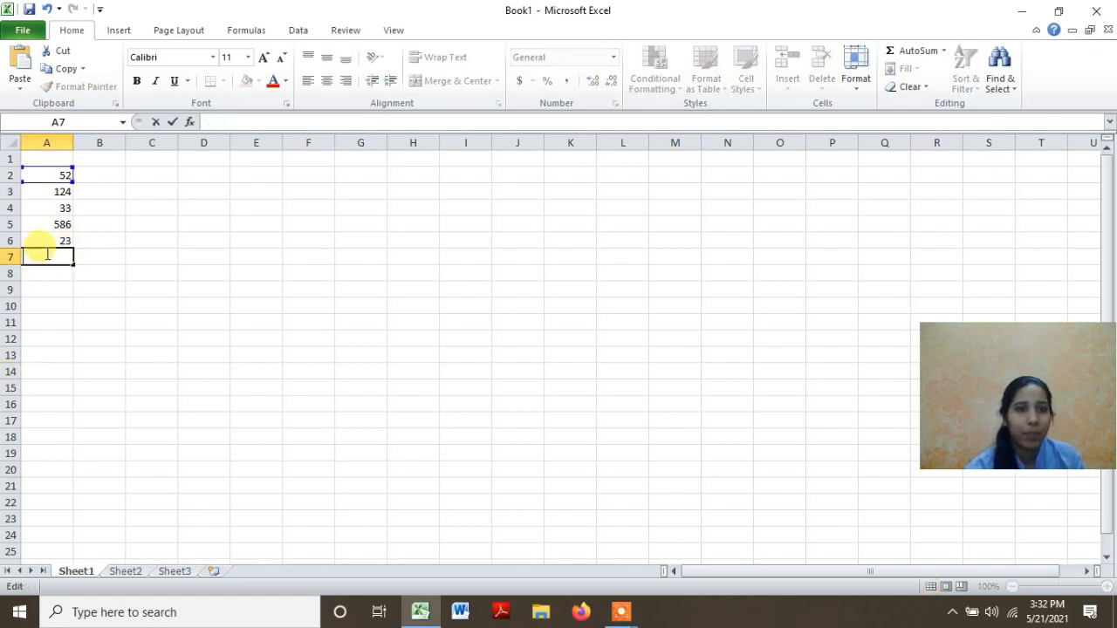
{"action": "left_click", "coordinate": [47, 286]}
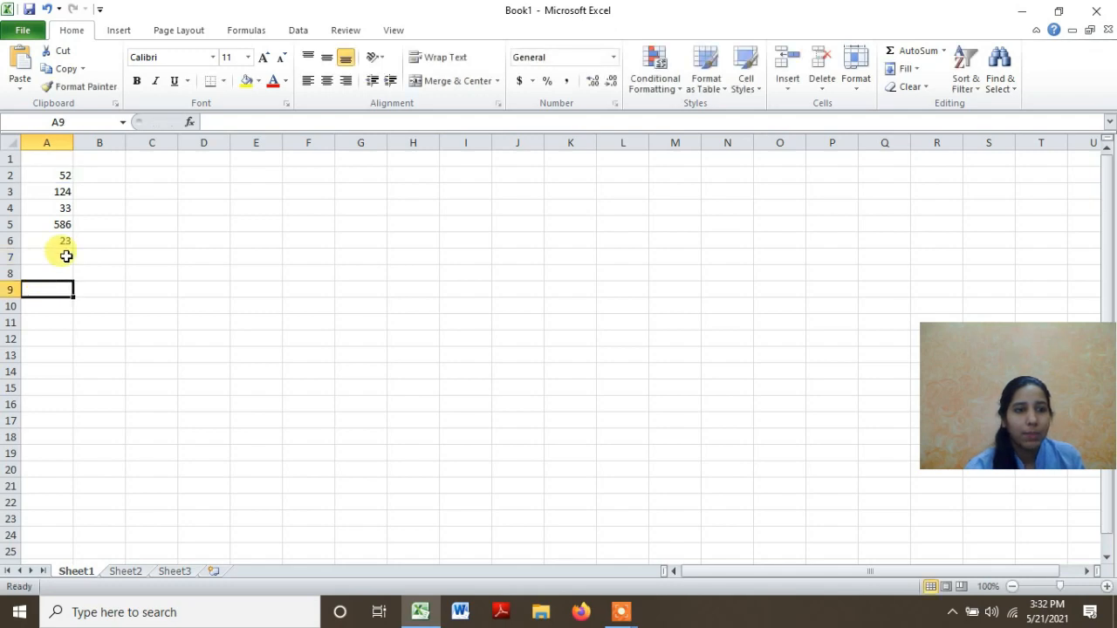
- Add up the column in cell A7 with the cell-reference formula =A2+A3+A4+A5+A6 and inspect the entered formula
{"action": "left_click", "coordinate": [67, 256]}
{"action": "type", "text": "="}
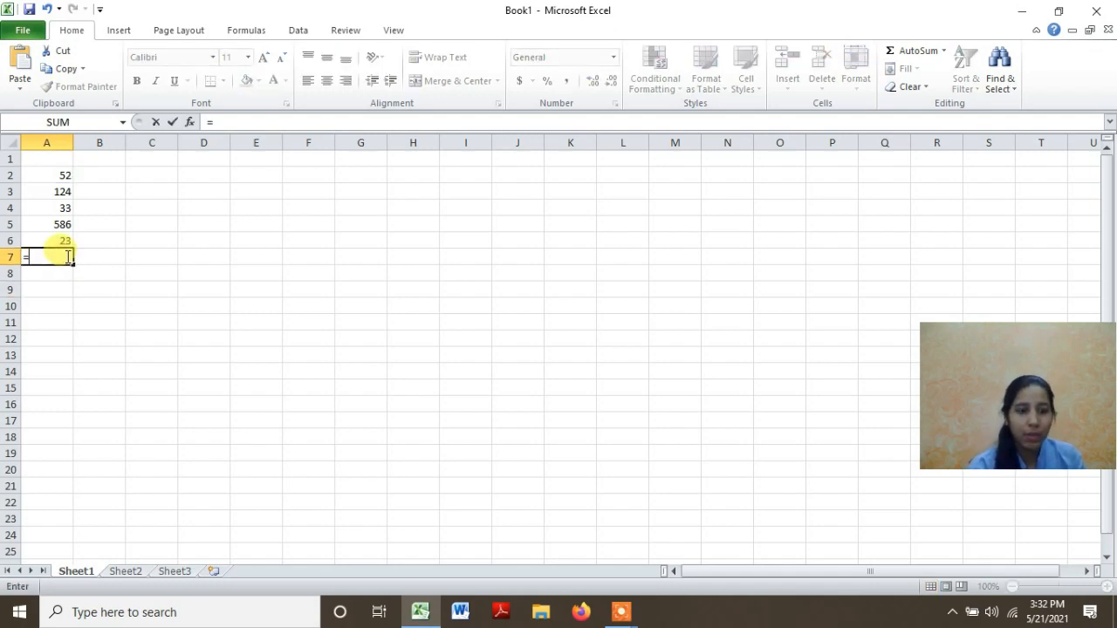
{"action": "left_click", "coordinate": [56, 176]}
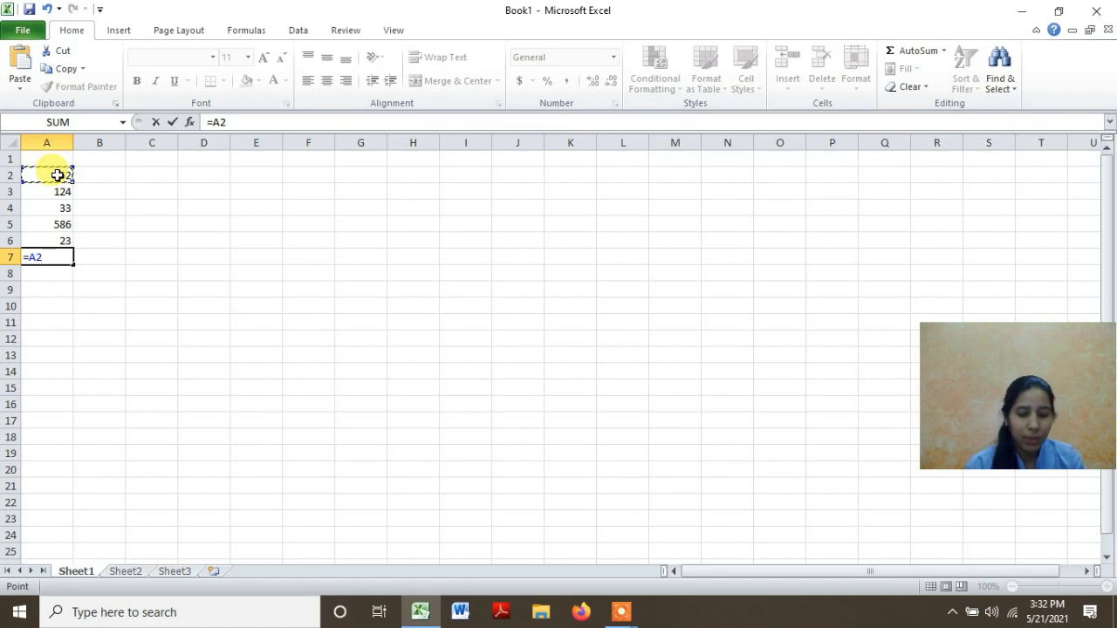
{"action": "type", "text": "+"}
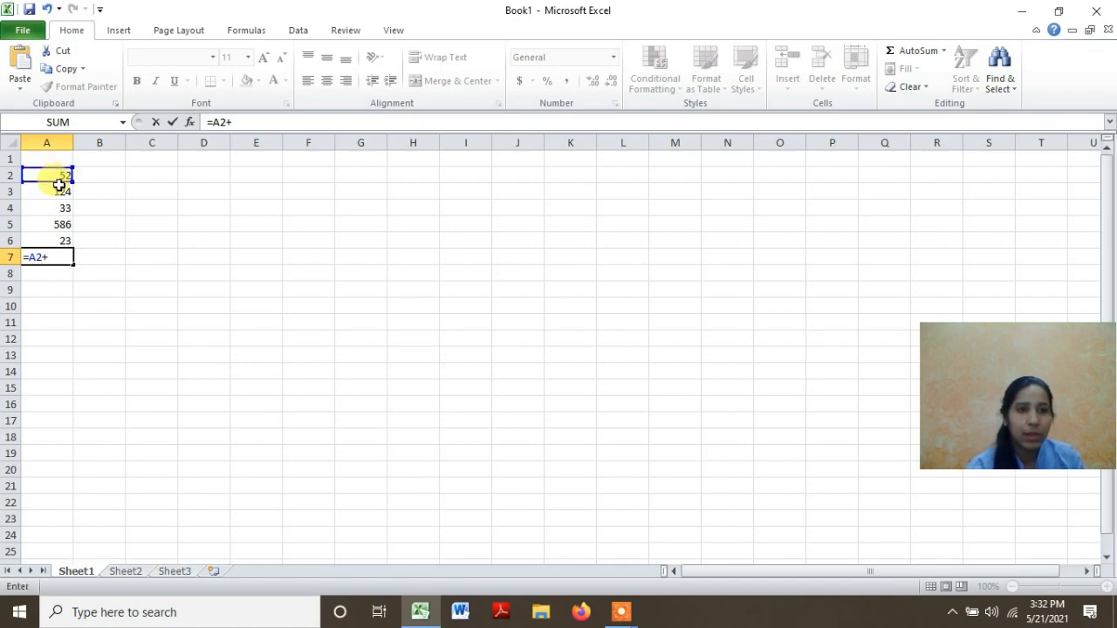
{"action": "left_click", "coordinate": [57, 190]}
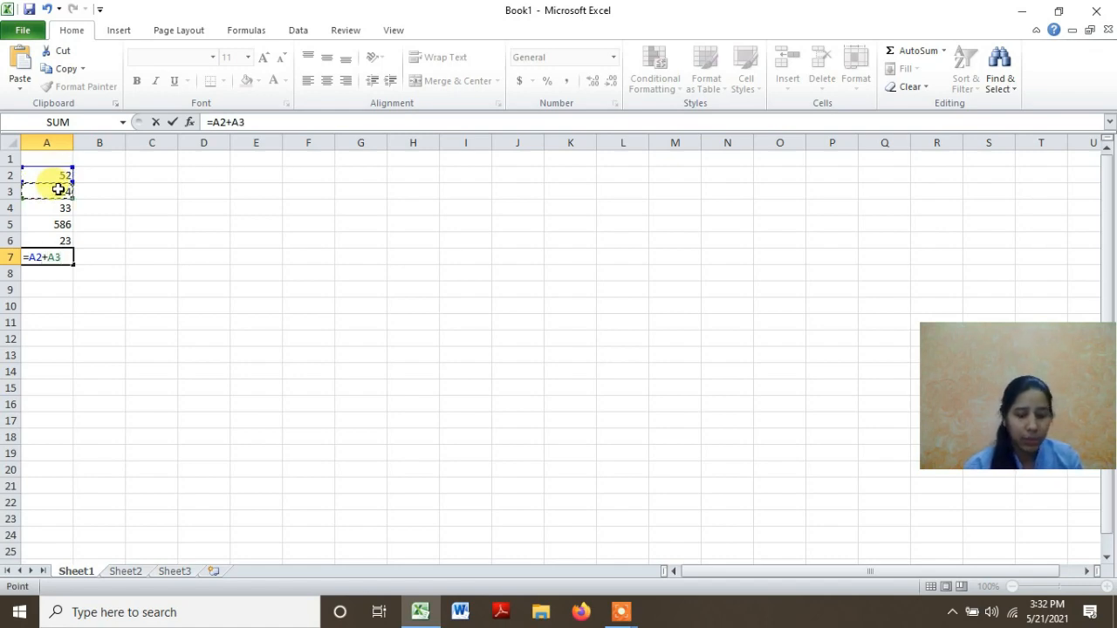
{"action": "type", "text": "+"}
{"action": "left_click", "coordinate": [58, 207]}
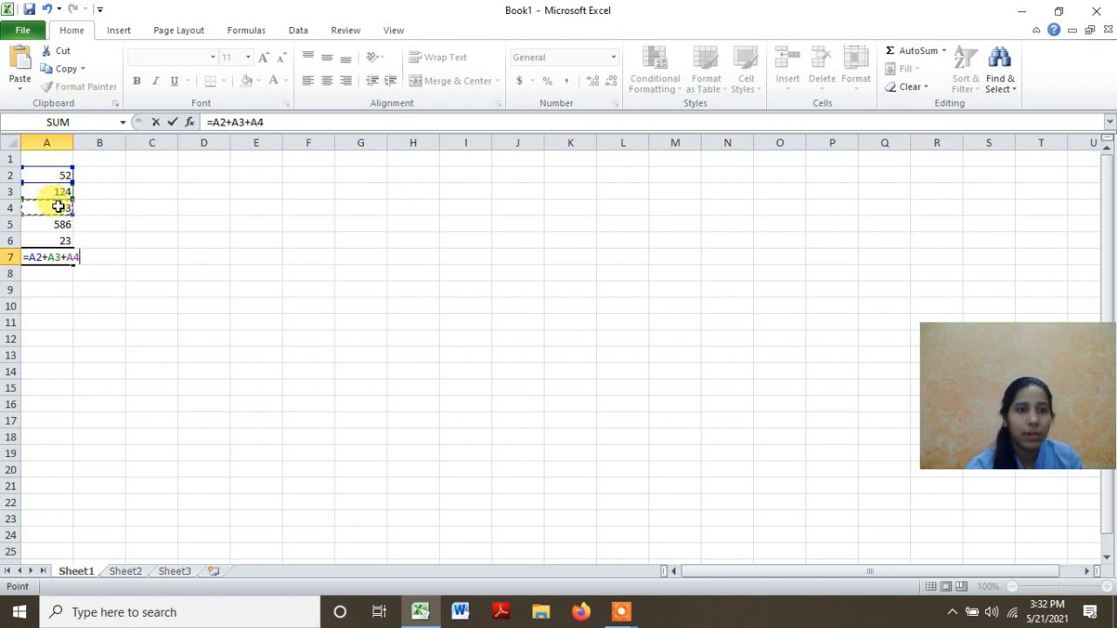
{"action": "type", "text": "+"}
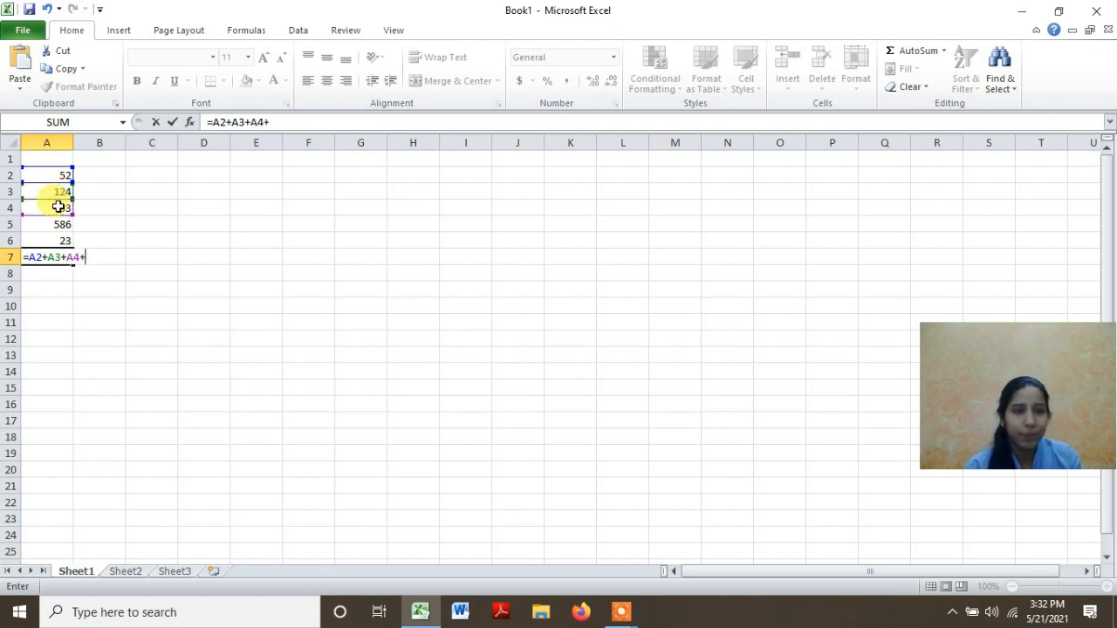
{"action": "left_click", "coordinate": [57, 226]}
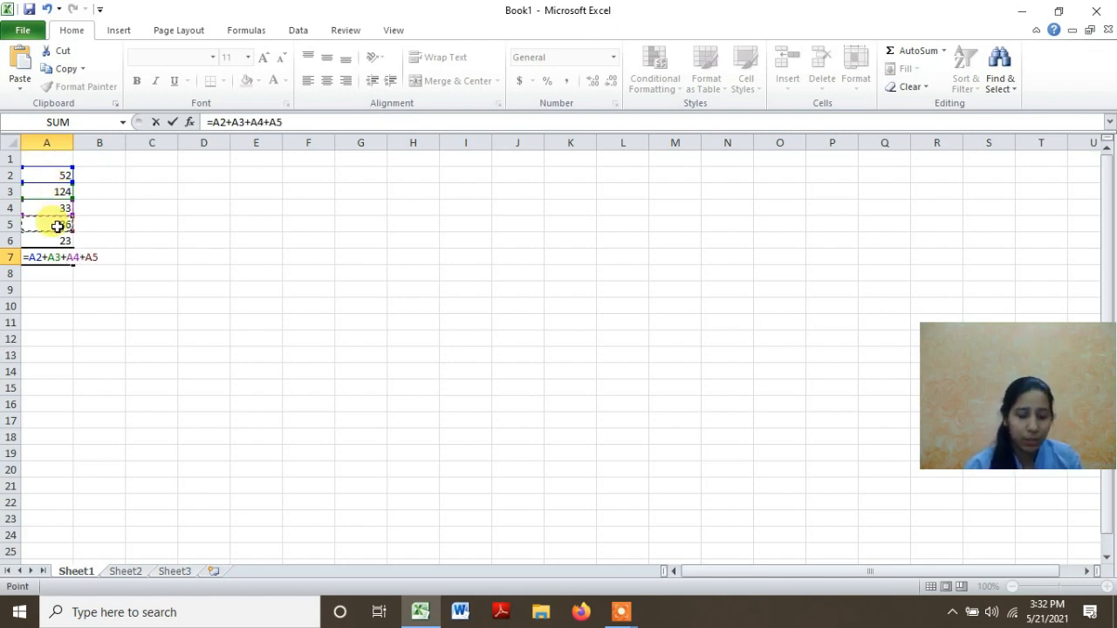
{"action": "type", "text": "+"}
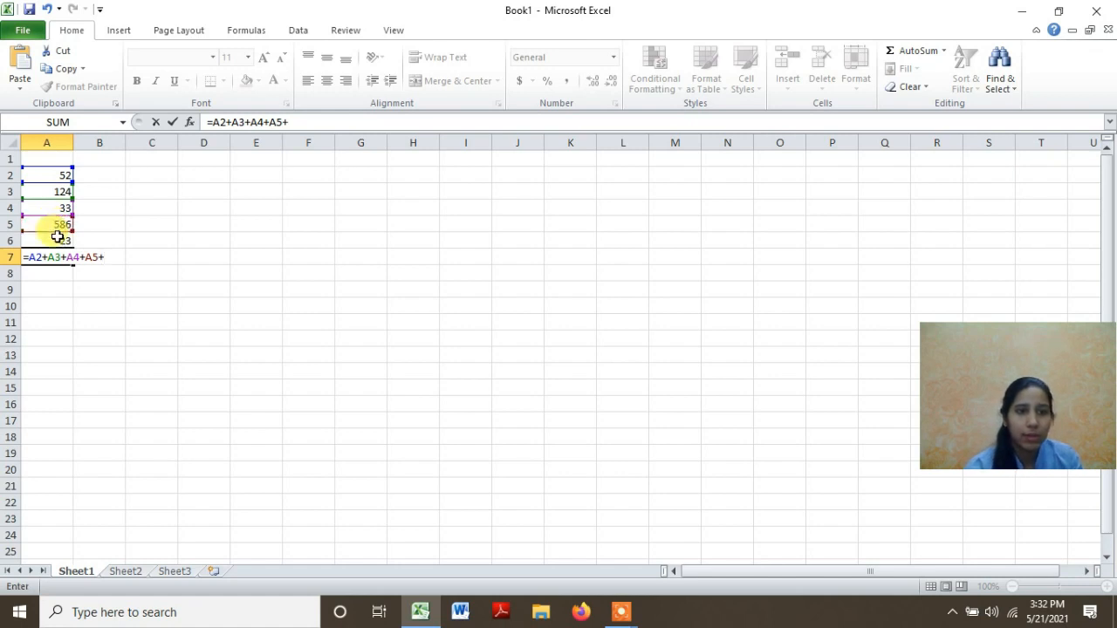
{"action": "left_click", "coordinate": [57, 236]}
{"action": "type", "text": "+"}
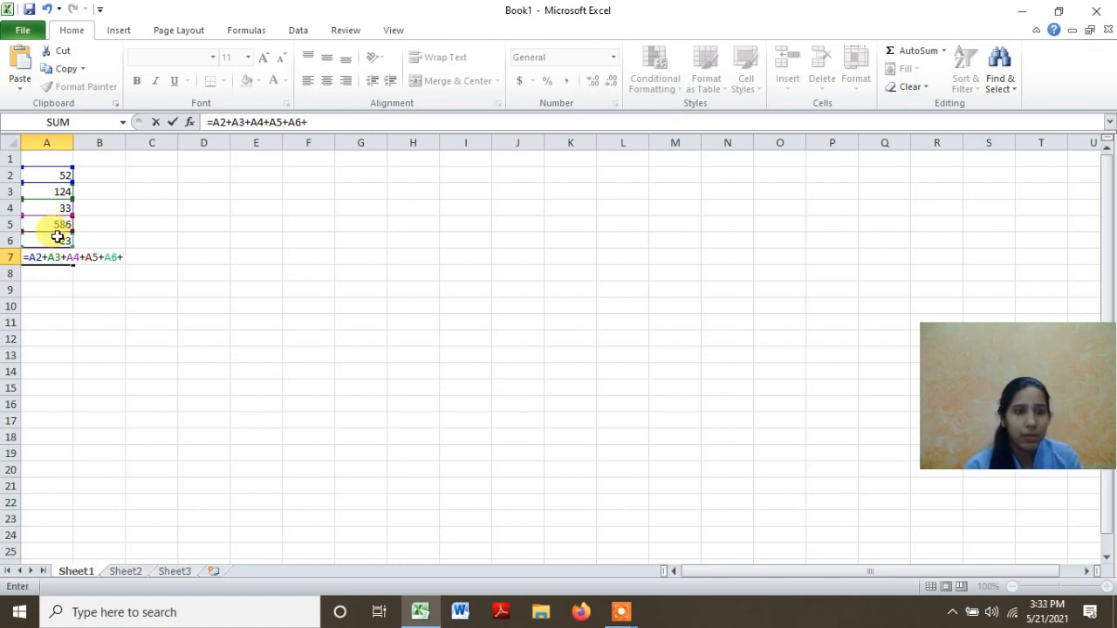
{"action": "key", "text": "BackSpace"}
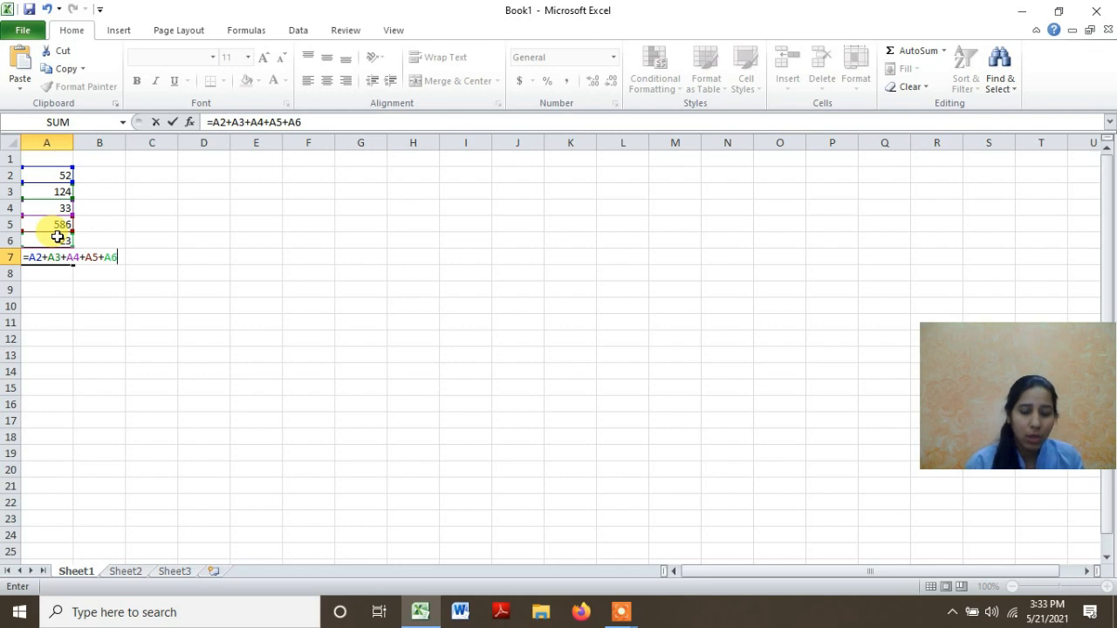
{"action": "key", "text": "Return"}
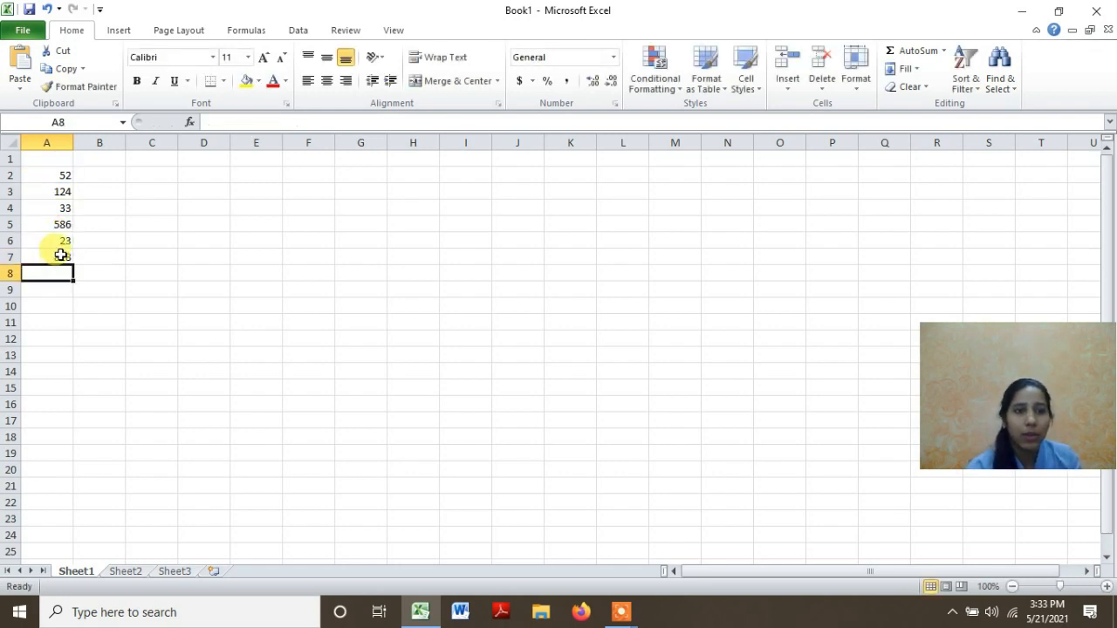
{"action": "left_click", "coordinate": [61, 255]}
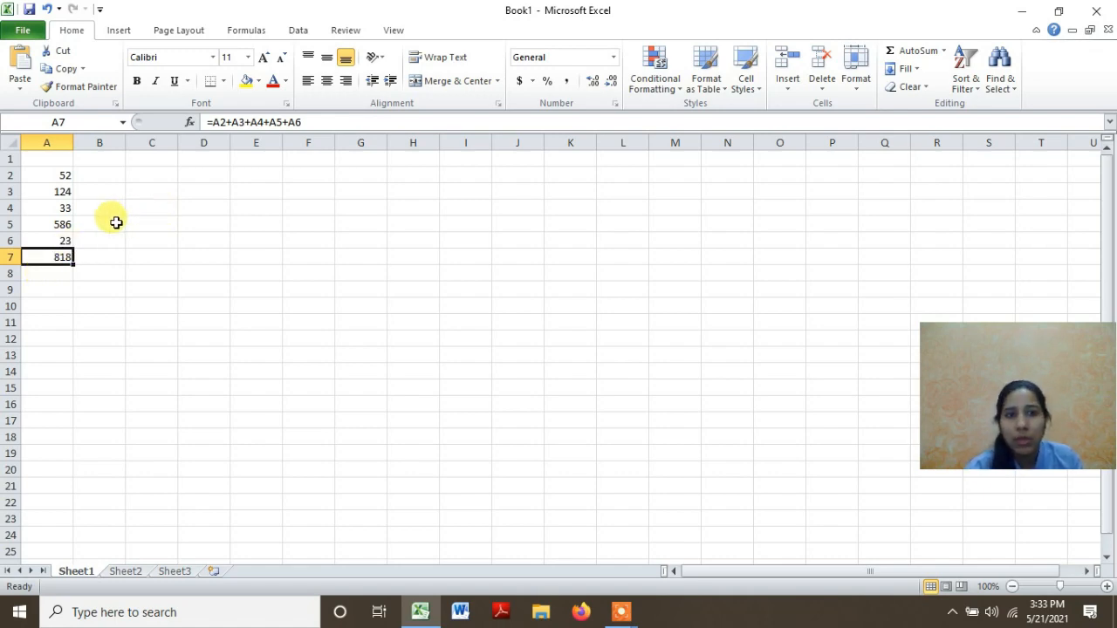
- Change cell A4 to 133 and cell A6 to 34, checking the total in cell A7
{"action": "left_click", "coordinate": [63, 192]}
{"action": "double_click", "coordinate": [63, 208]}
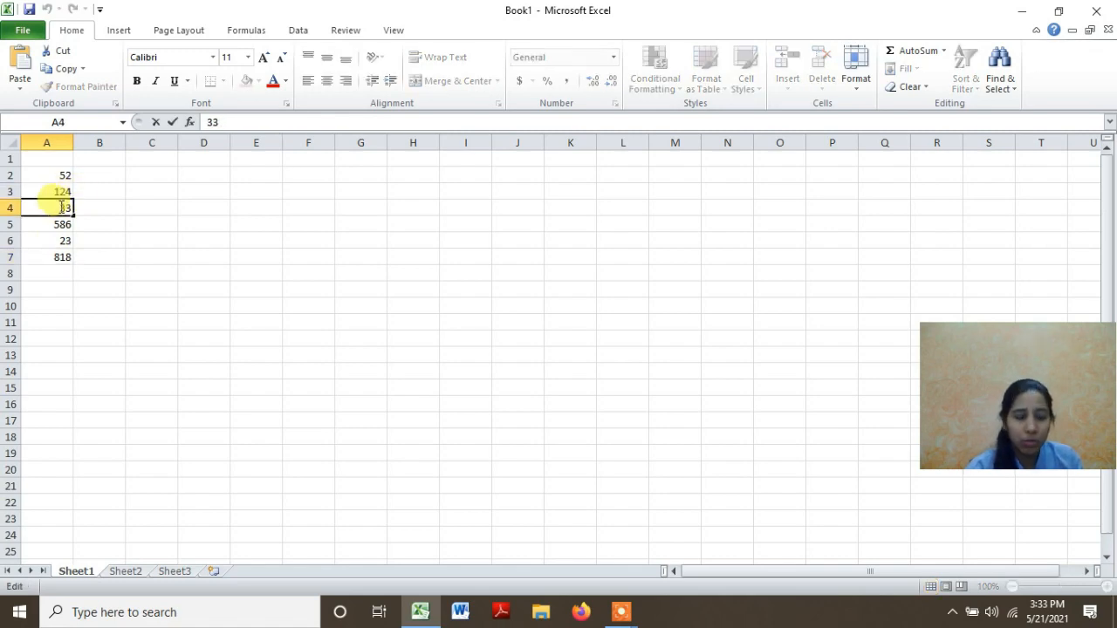
{"action": "type", "text": "1"}
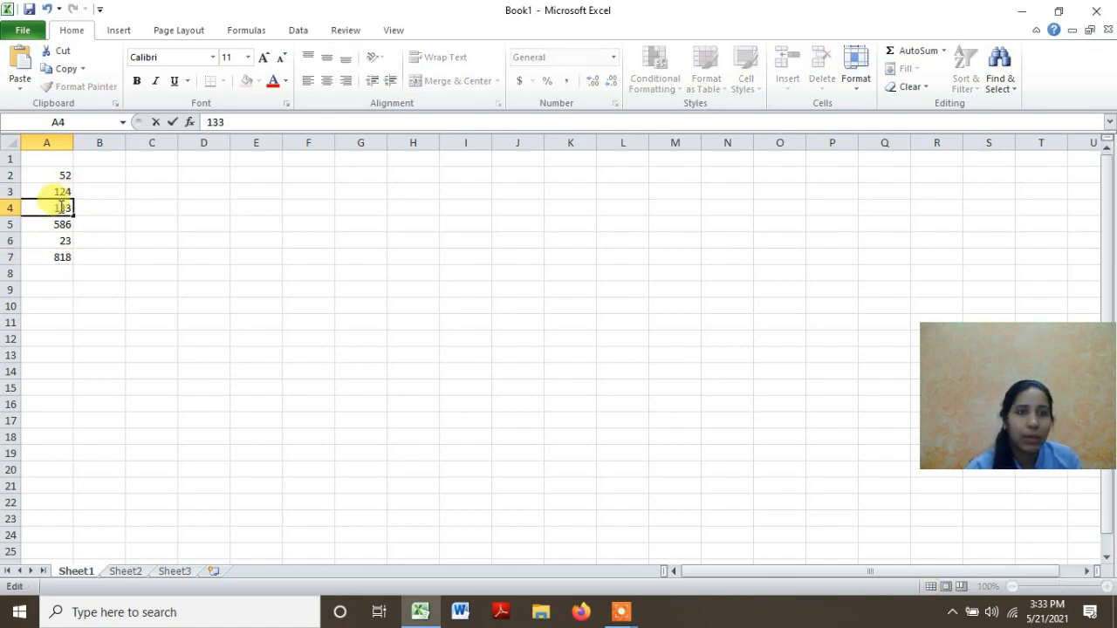
{"action": "left_click", "coordinate": [54, 257]}
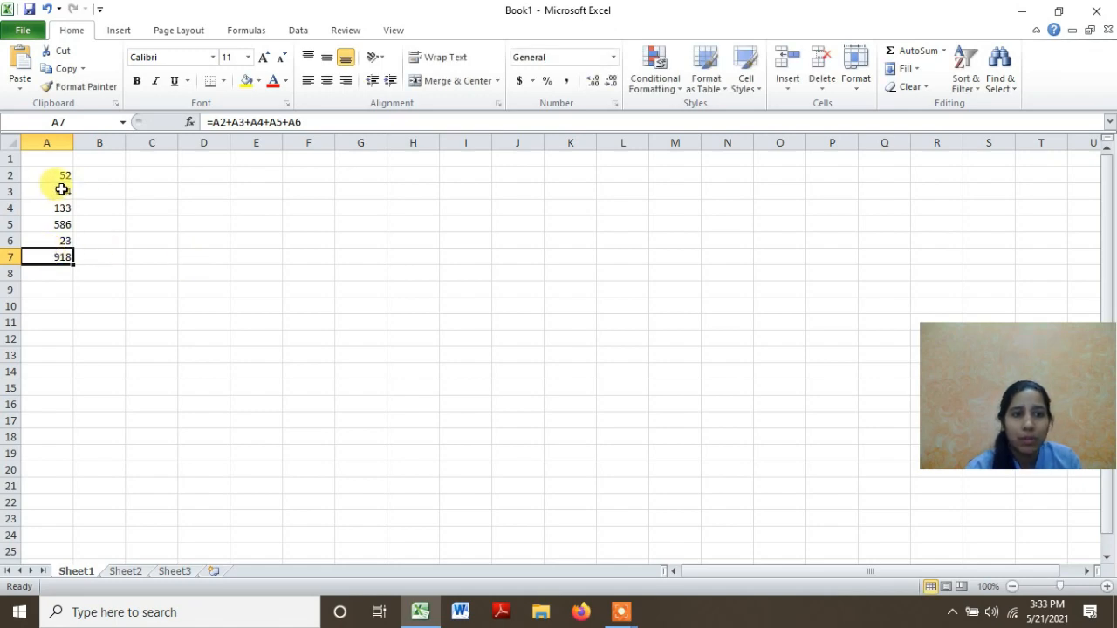
{"action": "left_click", "coordinate": [67, 242]}
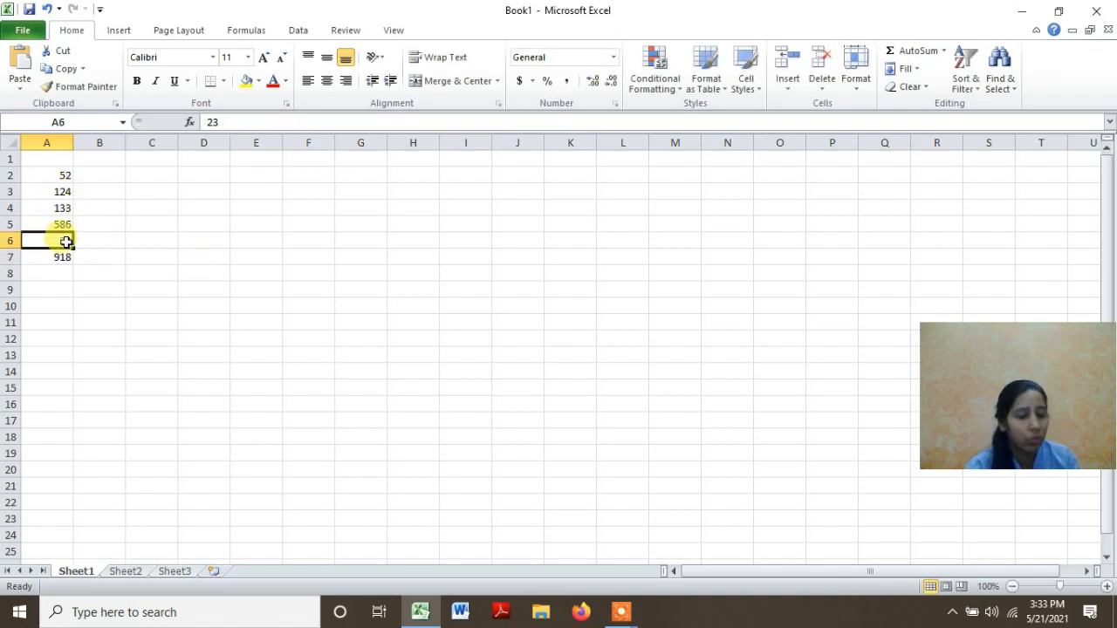
{"action": "type", "text": "34"}
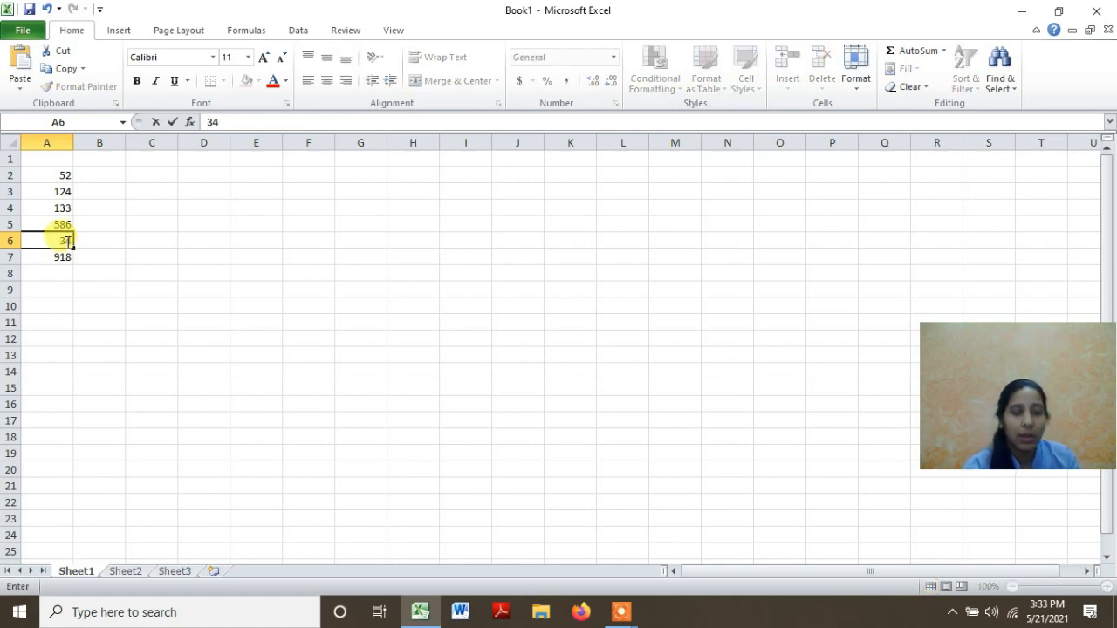
{"action": "key", "text": "Return"}
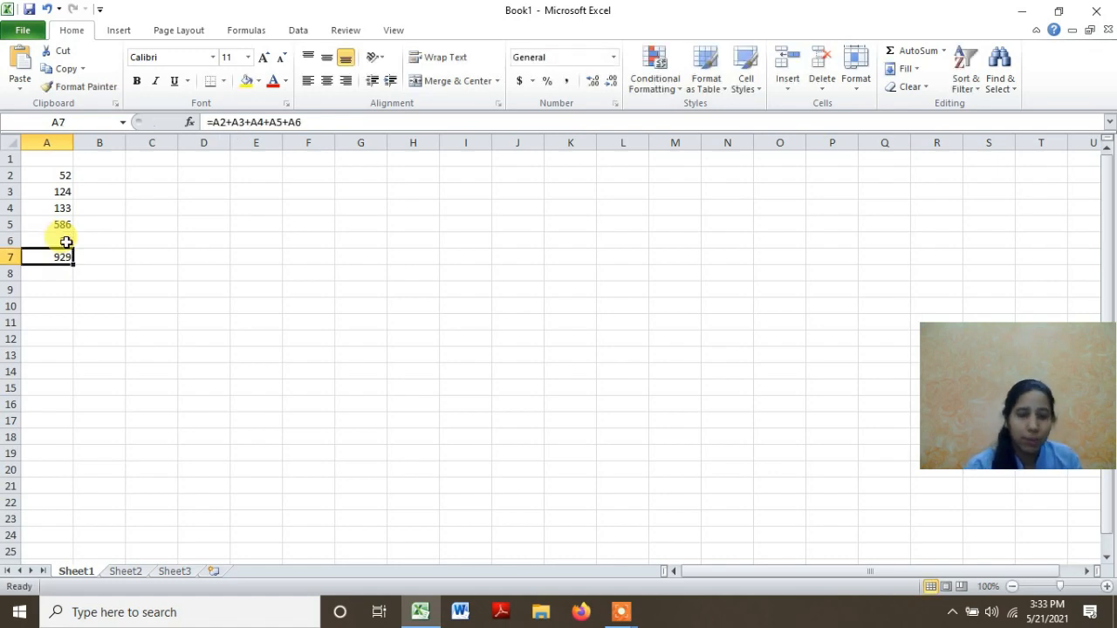
- Change the operators in cell A7's formula so that it reads =A2+A3+A4*A5-A6
{"action": "left_click", "coordinate": [290, 122]}
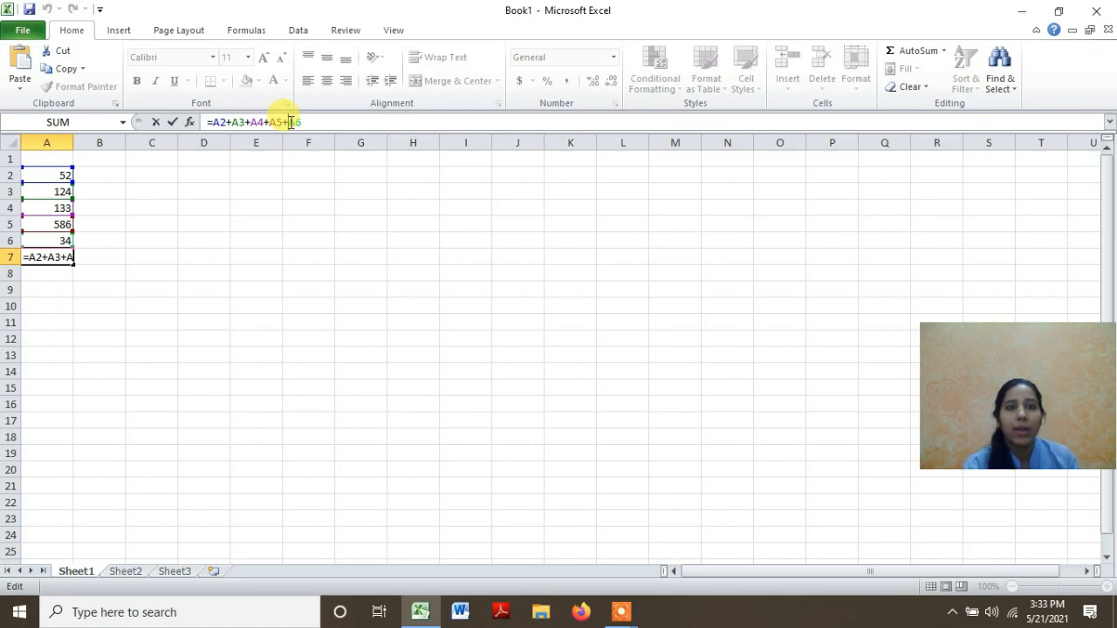
{"action": "key", "text": "BackSpace"}
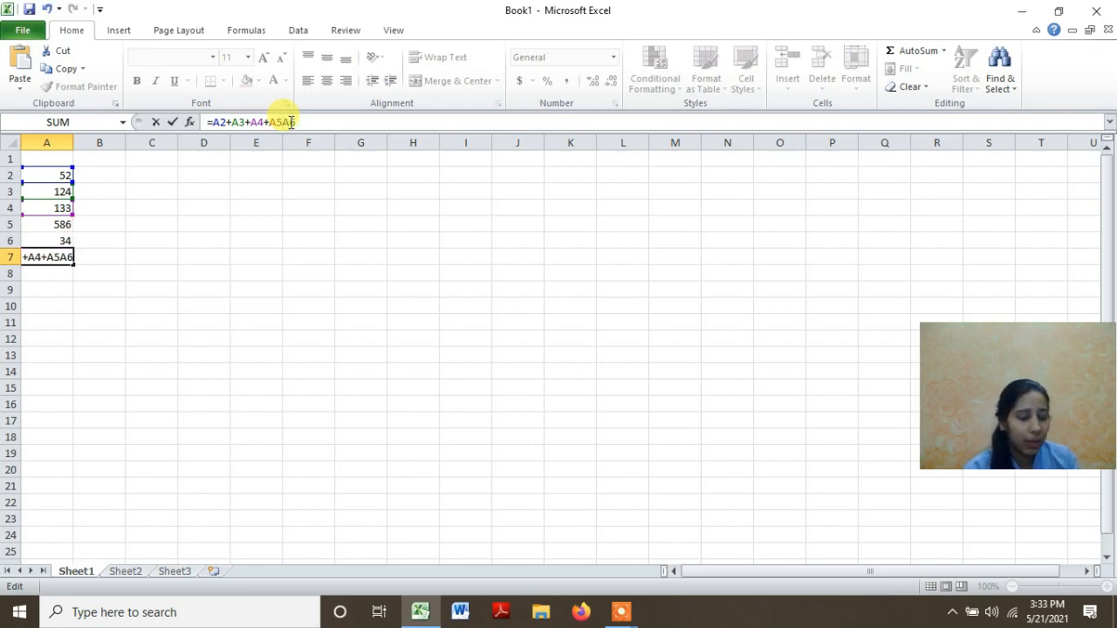
{"action": "type", "text": "-"}
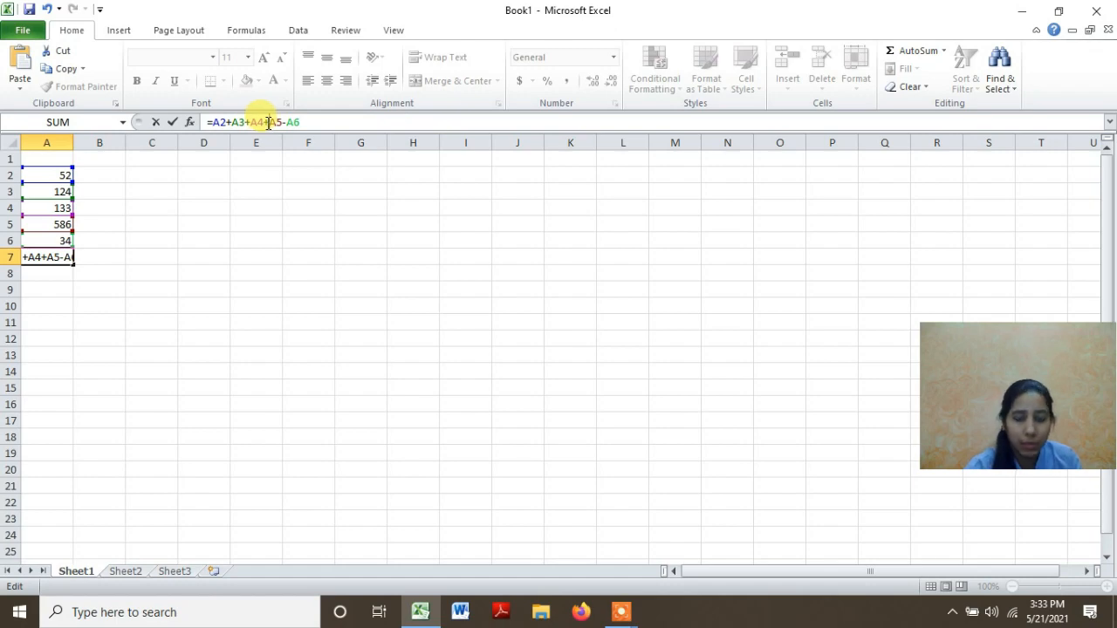
{"action": "left_click", "coordinate": [268, 122]}
{"action": "key", "text": "BackSpace"}
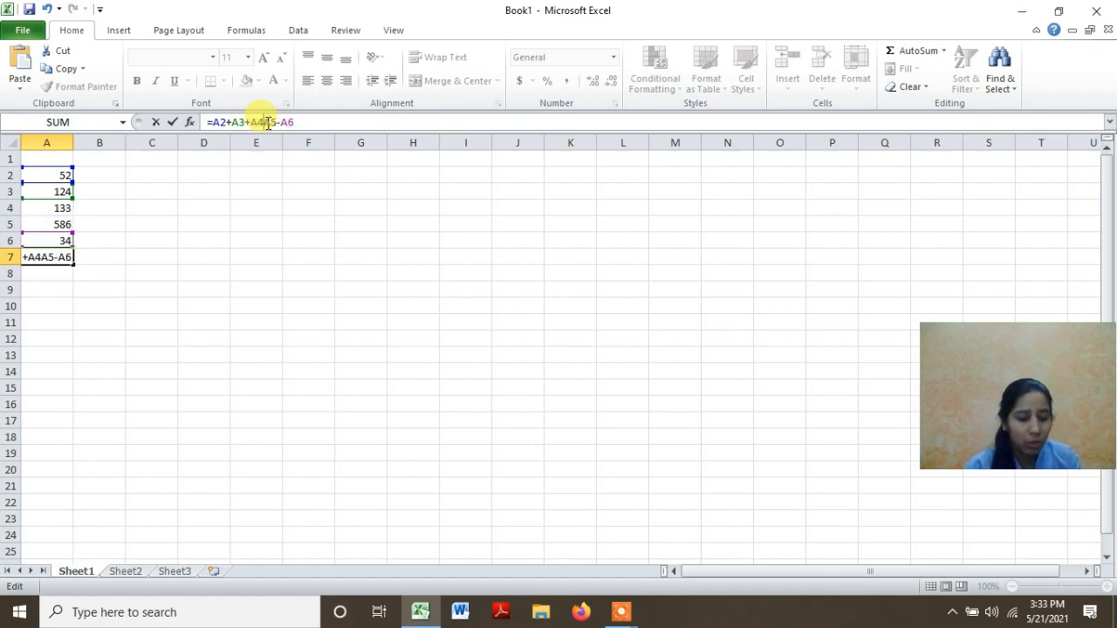
{"action": "type", "text": "*"}
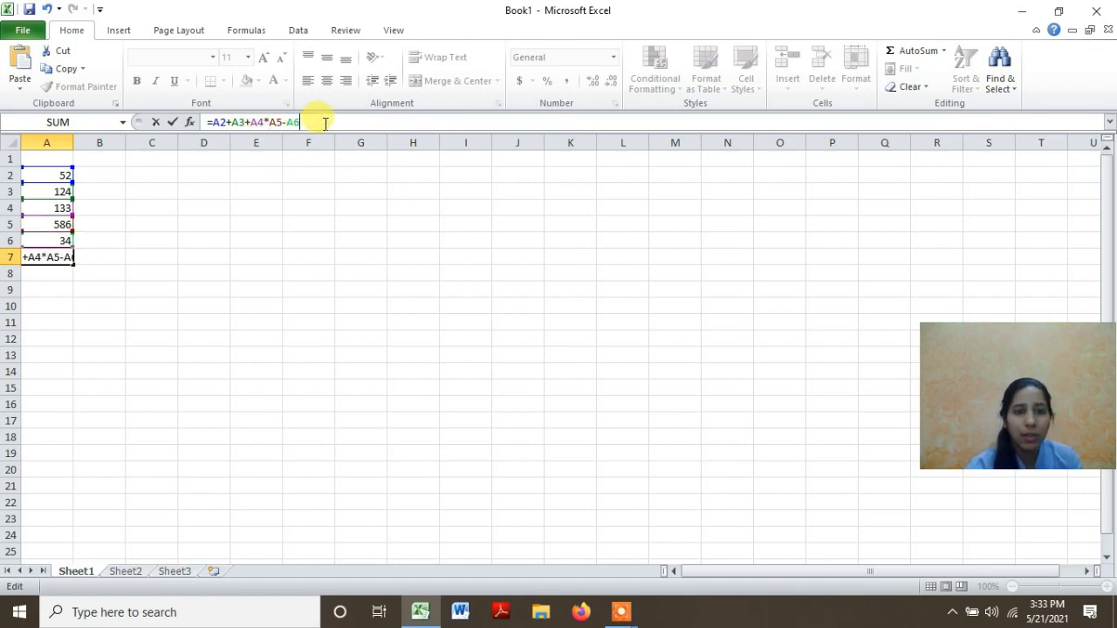
{"action": "key", "text": "Return"}
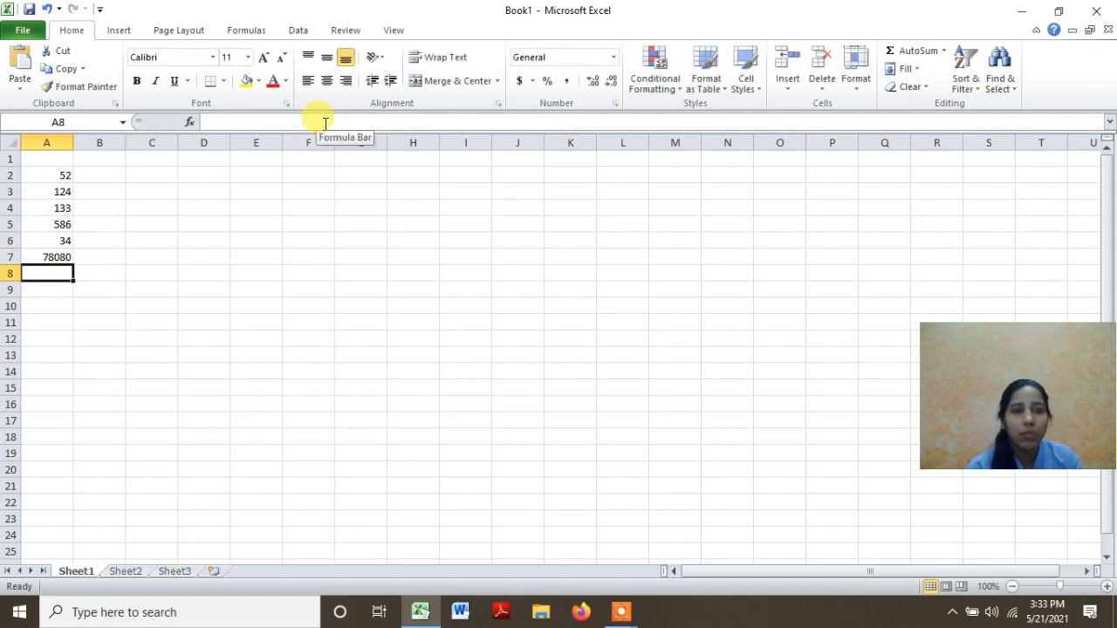